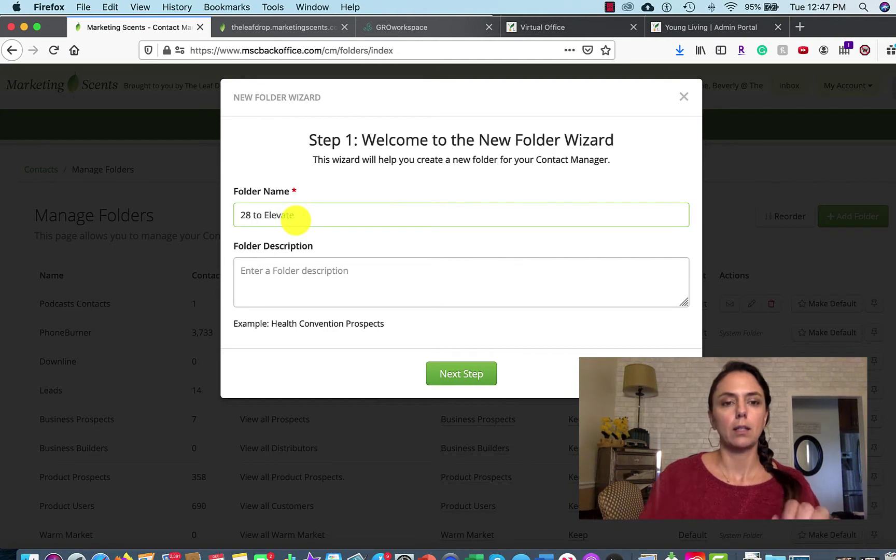
Finish creating the 28 to Elevate folder with its own new email campaign.
{"action": "left_click", "coordinate": [471, 372]}
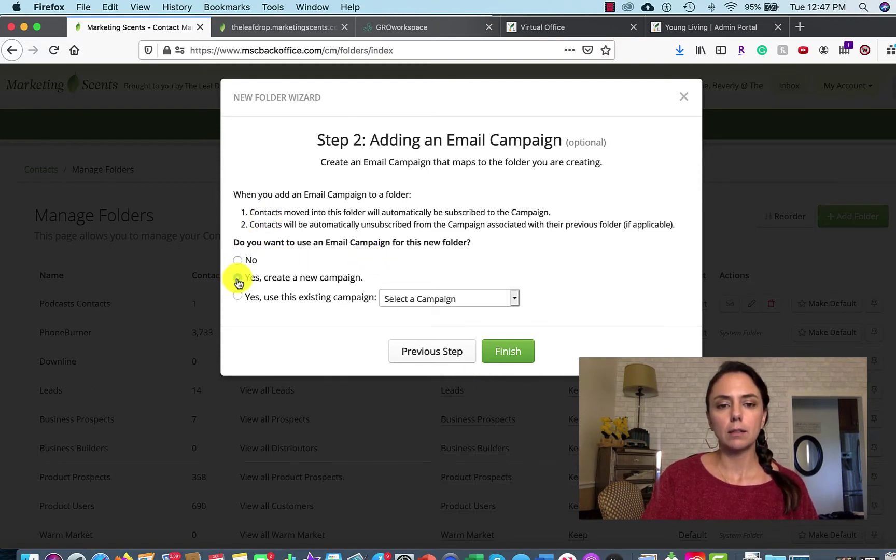
{"action": "left_click", "coordinate": [238, 279]}
{"action": "left_click", "coordinate": [524, 353]}
{"action": "left_click", "coordinate": [460, 357]}
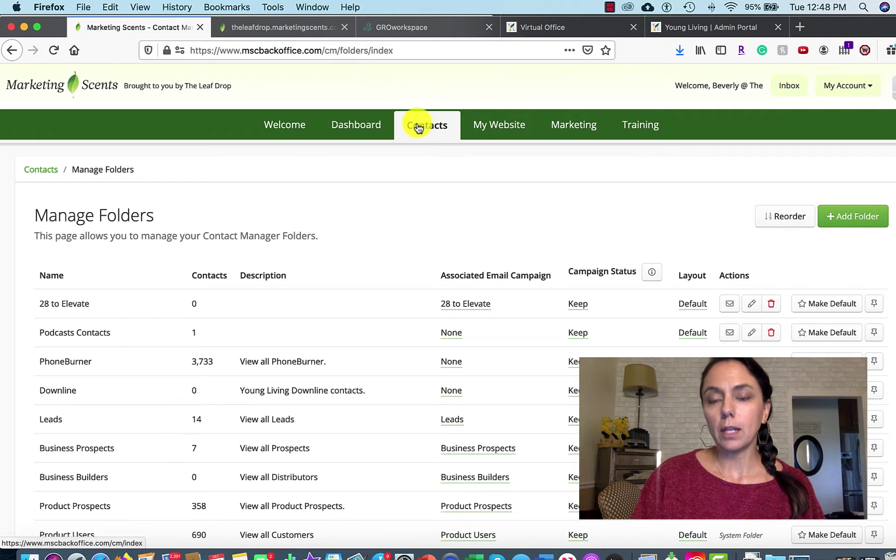
Open a blank new message in the 28 to Elevate email campaign.
{"action": "left_click", "coordinate": [576, 126]}
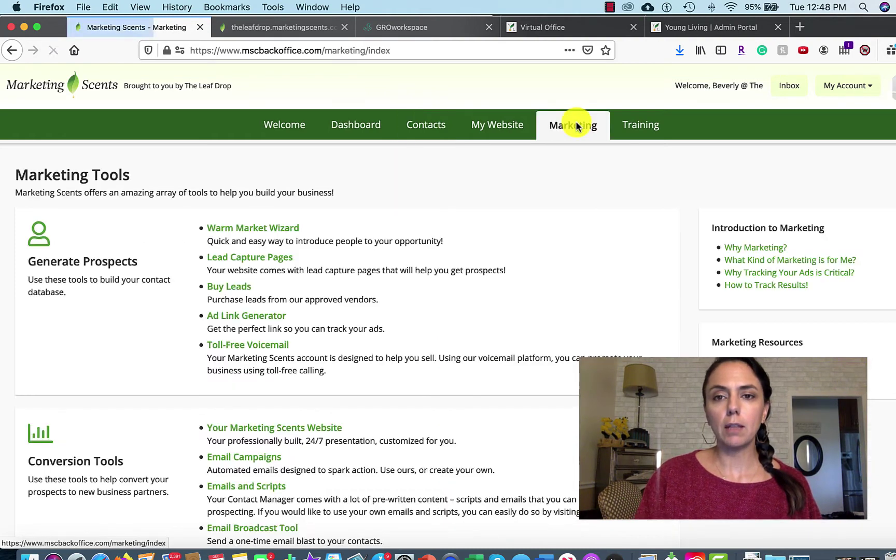
{"action": "scroll", "coordinate": [396, 351], "scroll_direction": "down", "scroll_amount": 2}
{"action": "scroll", "coordinate": [395, 351], "scroll_direction": "down", "scroll_amount": 1}
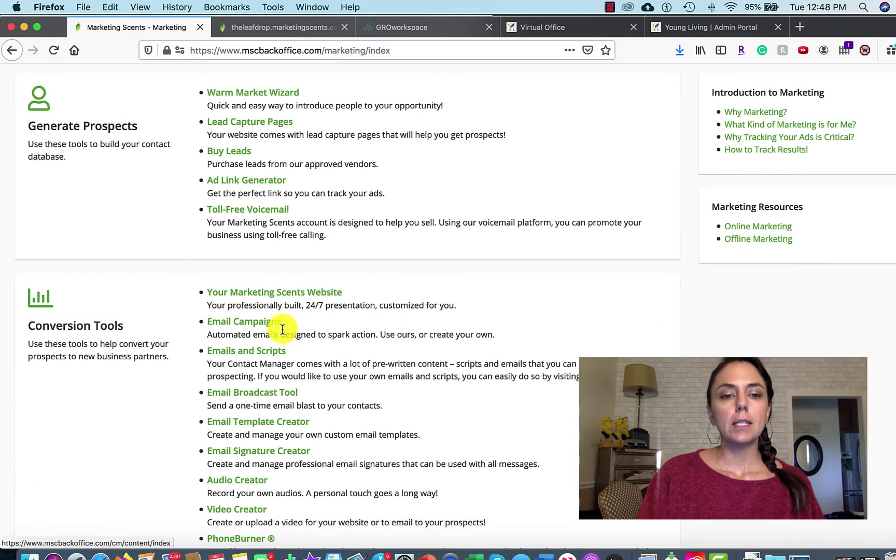
{"action": "left_click", "coordinate": [259, 324]}
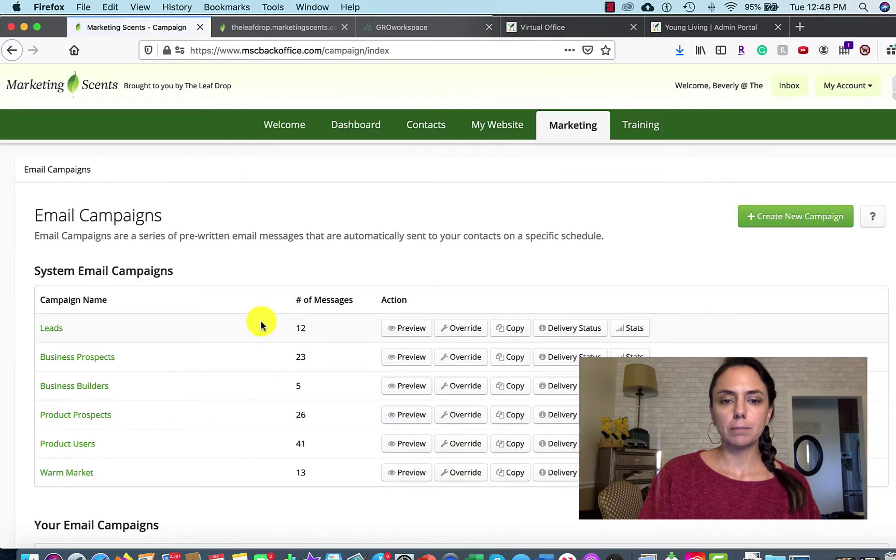
{"action": "scroll", "coordinate": [261, 420], "scroll_direction": "down", "scroll_amount": 3}
{"action": "scroll", "coordinate": [260, 421], "scroll_direction": "down", "scroll_amount": 5}
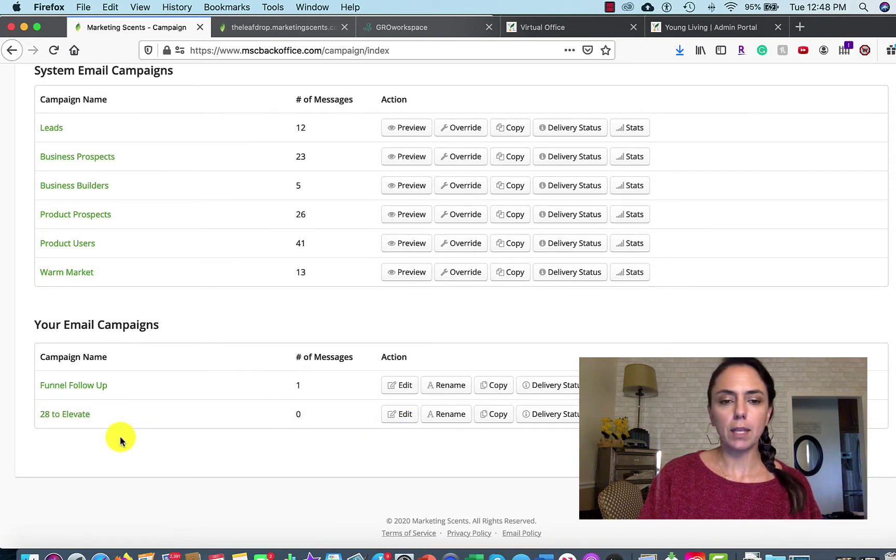
{"action": "left_click", "coordinate": [400, 415]}
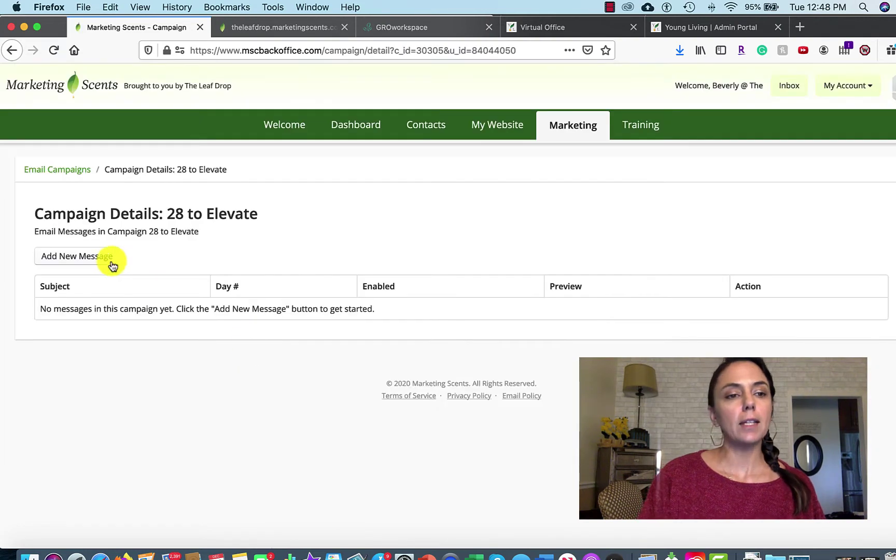
{"action": "left_click", "coordinate": [73, 258]}
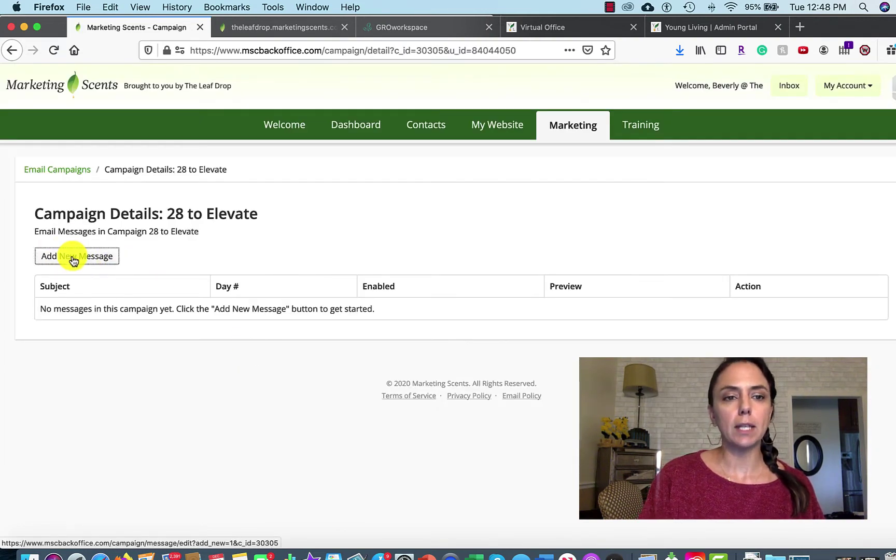
Bring up the 28 to Elevate Email/Text Campaign lesson page in GROworkspace.
{"action": "left_click", "coordinate": [412, 29]}
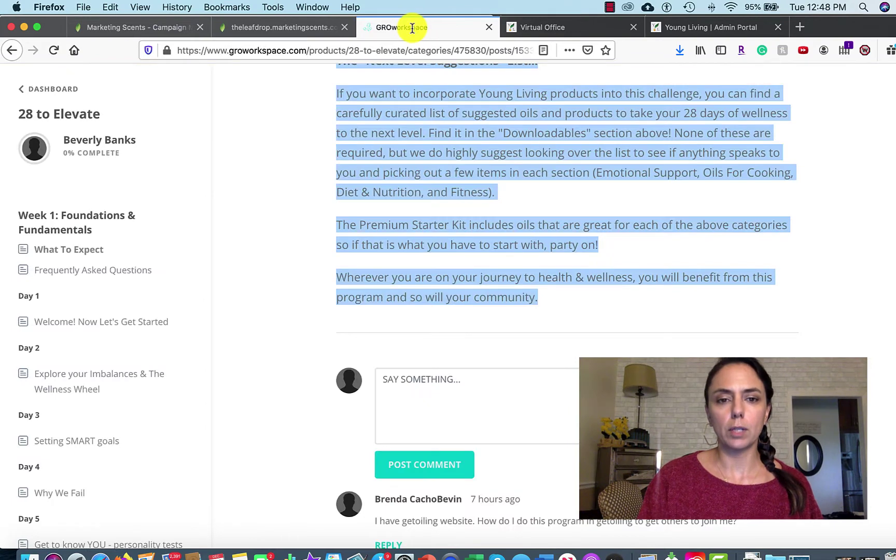
{"action": "left_click", "coordinate": [517, 258]}
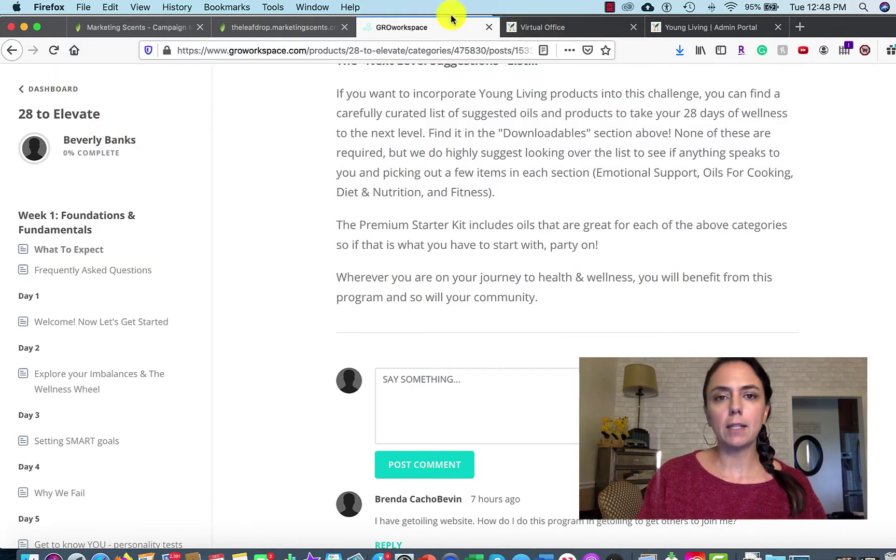
{"action": "scroll", "coordinate": [472, 140], "scroll_direction": "up", "scroll_amount": 10}
{"action": "scroll", "coordinate": [472, 142], "scroll_direction": "up", "scroll_amount": 3}
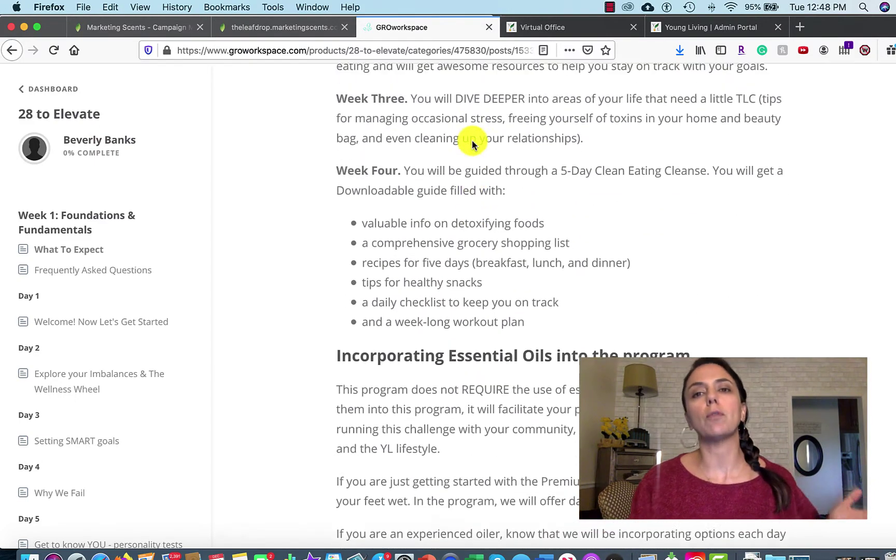
{"action": "scroll", "coordinate": [133, 386], "scroll_direction": "down", "scroll_amount": 18}
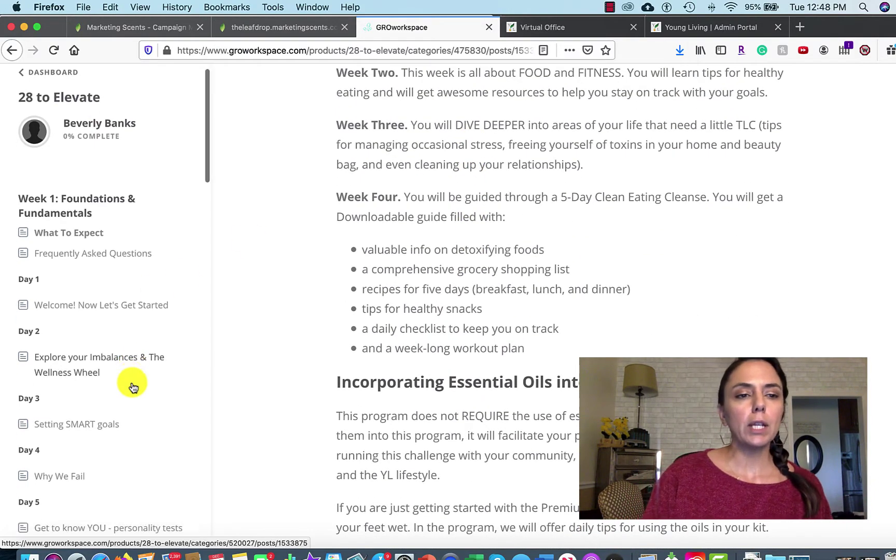
{"action": "scroll", "coordinate": [134, 386], "scroll_direction": "down", "scroll_amount": 15}
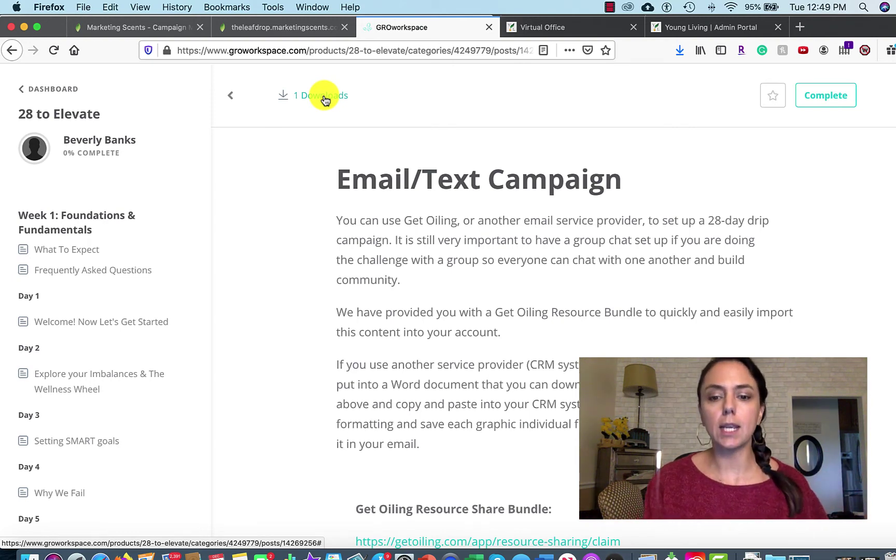
Copy the first email, title through the CLICK HERE paragraph, from the Word document.
{"action": "key", "text": "super+Tab"}
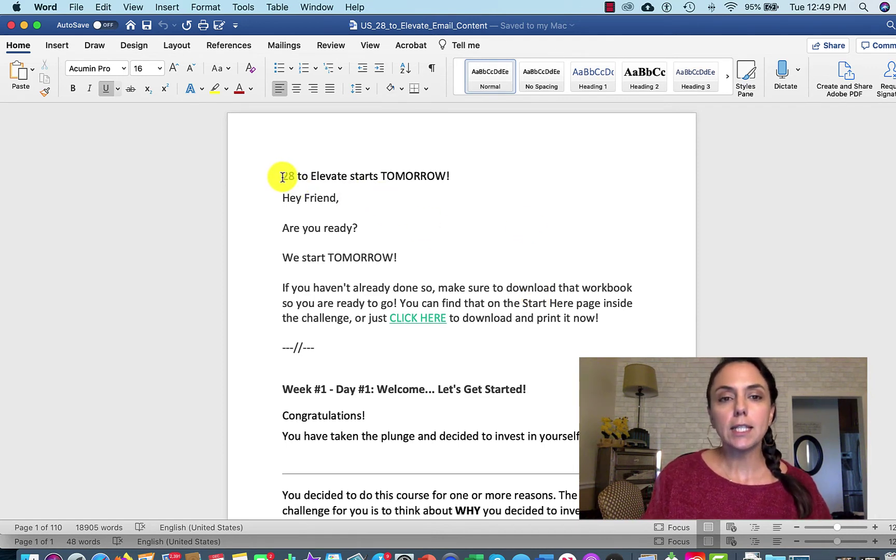
{"action": "left_click_drag", "start_coordinate": [281, 177], "coordinate": [601, 320]}
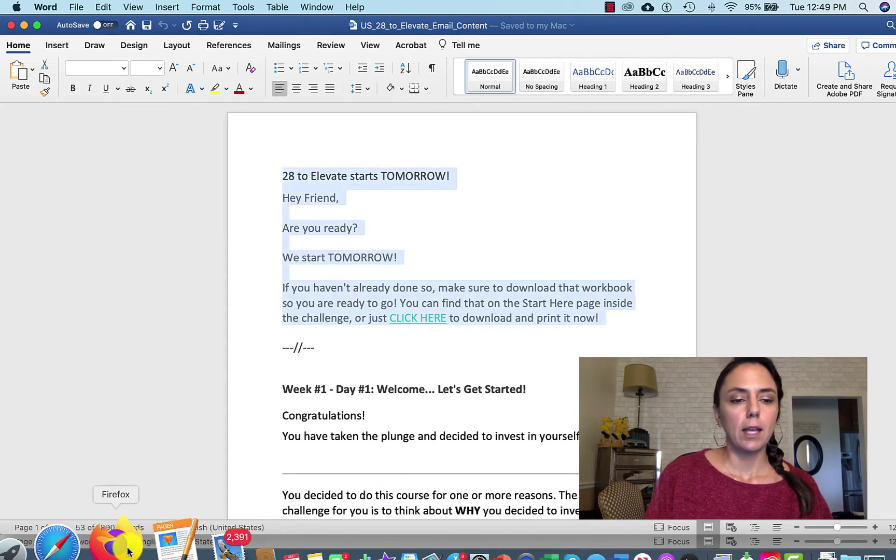
{"action": "left_click", "coordinate": [110, 548]}
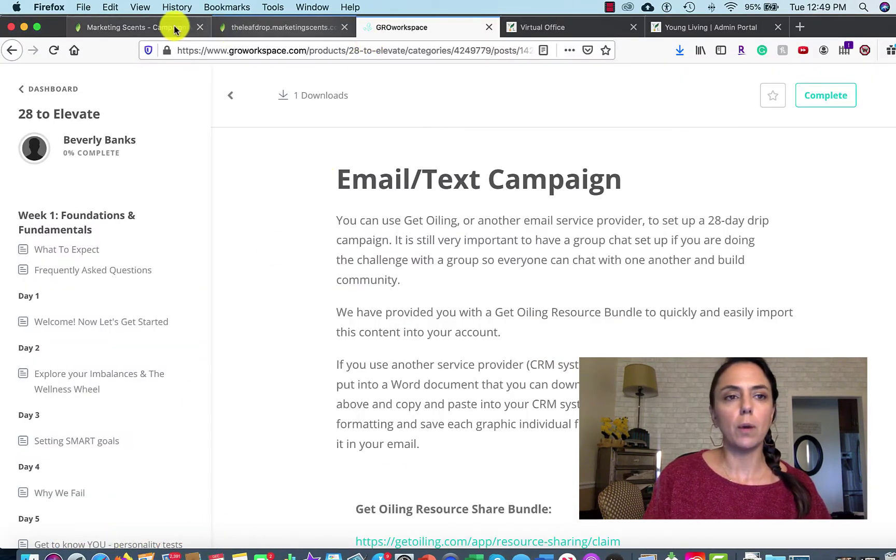
{"action": "left_click", "coordinate": [173, 27]}
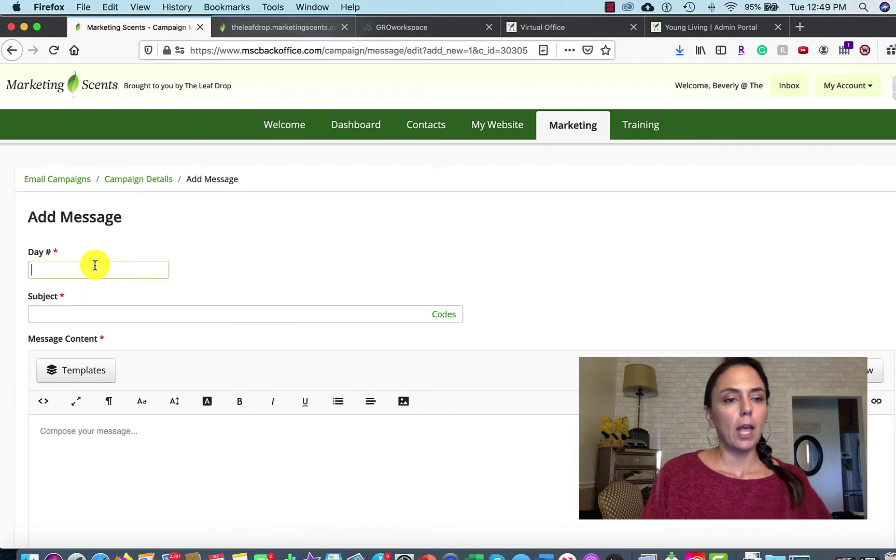
Paste the copied email text into the Day 1 message body.
{"action": "scroll", "coordinate": [159, 478], "scroll_direction": "down", "scroll_amount": 3}
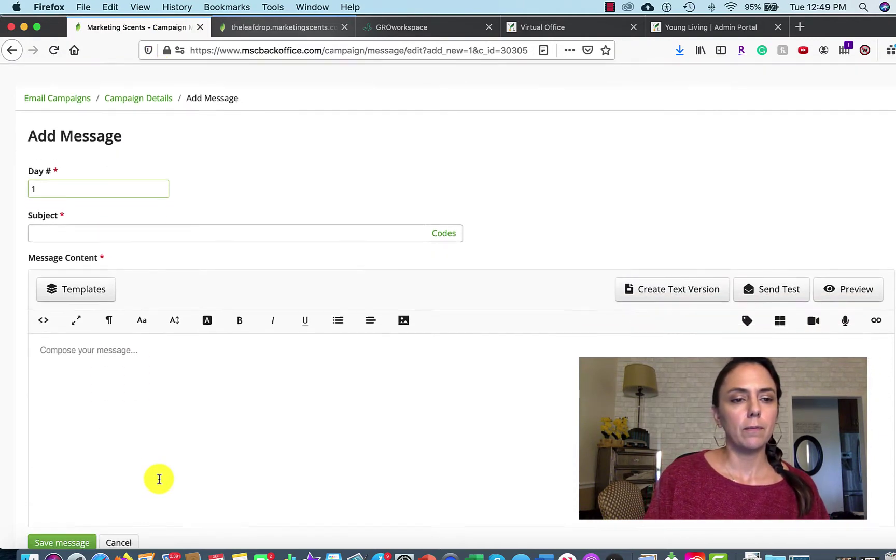
{"action": "left_click", "coordinate": [120, 364]}
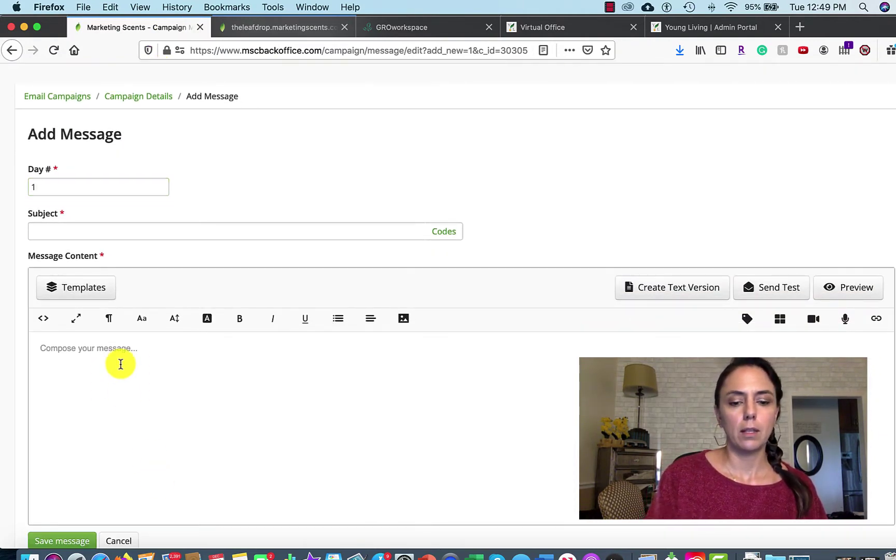
{"action": "key", "text": "super+v"}
{"action": "scroll", "coordinate": [120, 364], "scroll_direction": "up", "scroll_amount": 2}
{"action": "scroll", "coordinate": [121, 364], "scroll_direction": "down", "scroll_amount": 5}
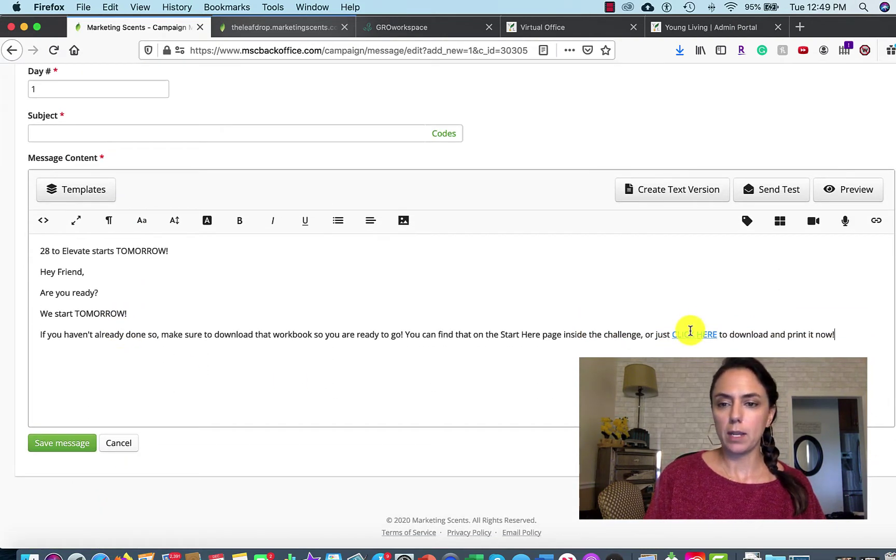
Check the CLICK HERE link target and paste the clipboard into a spare browser tab.
{"action": "left_click", "coordinate": [691, 333]}
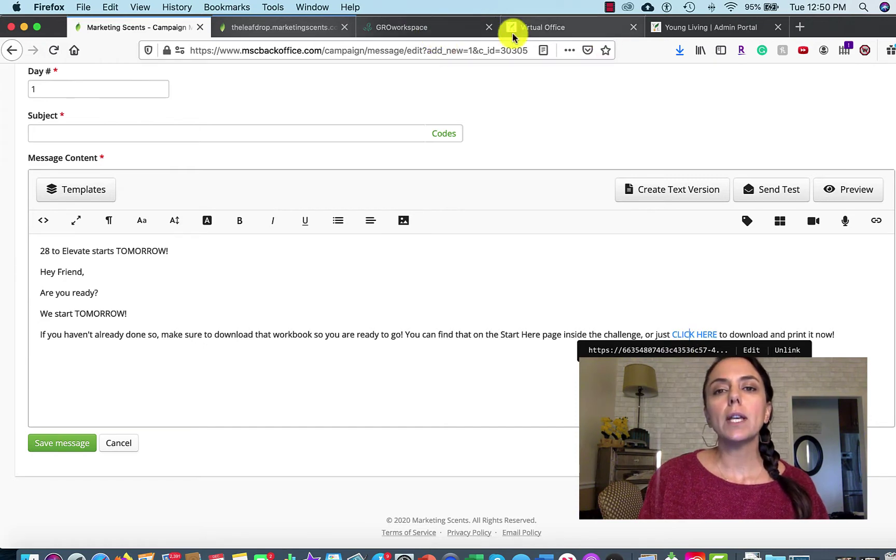
{"action": "left_click", "coordinate": [557, 32]}
{"action": "left_click", "coordinate": [424, 49]}
{"action": "key", "text": "super+v"}
{"action": "key", "text": "Return"}
{"action": "key", "text": "super+1"}
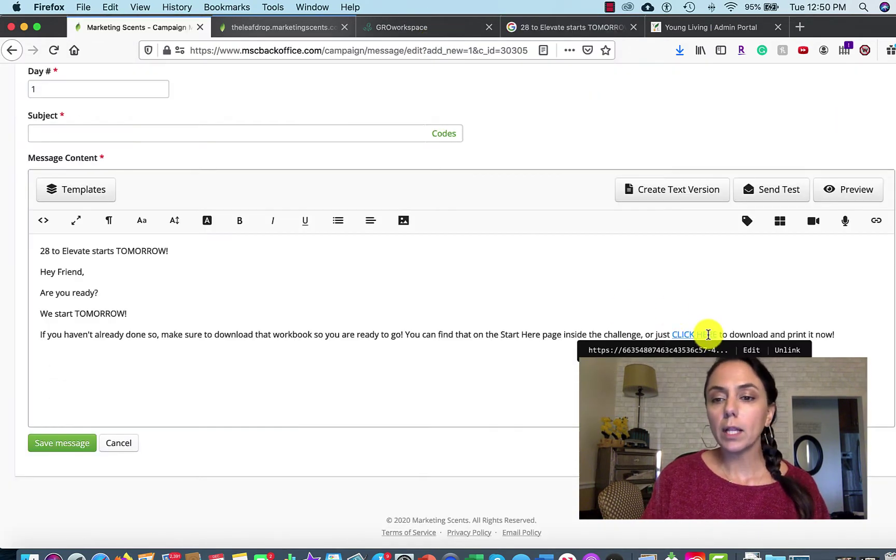
Copy the CLICK HERE link's workbook URL and load the PDF in another tab.
{"action": "left_click", "coordinate": [751, 350]}
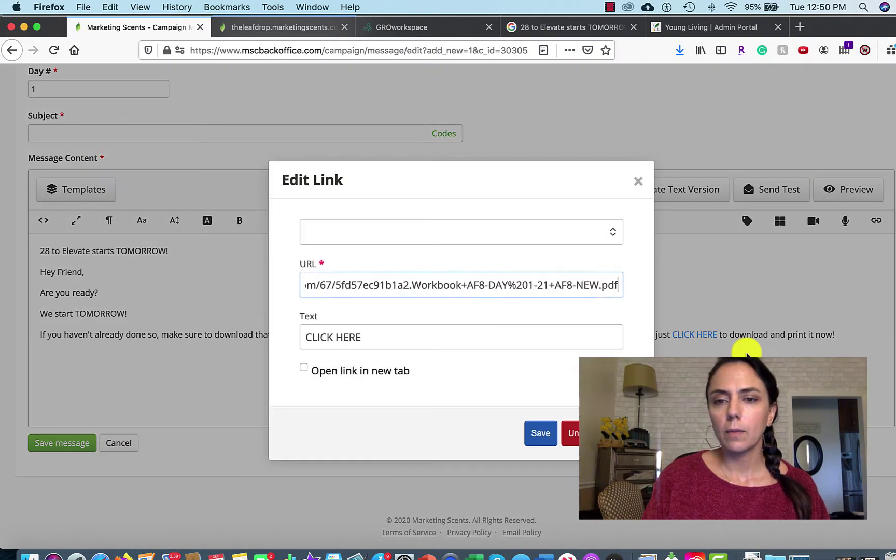
{"action": "triple_click", "coordinate": [473, 282]}
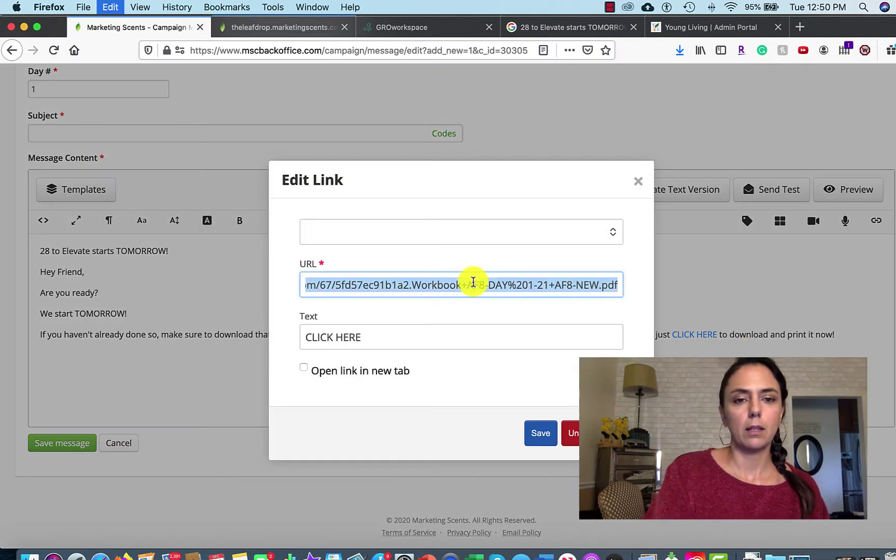
{"action": "left_click", "coordinate": [578, 25]}
{"action": "left_click", "coordinate": [353, 51]}
{"action": "key", "text": "super+a"}
{"action": "key", "text": "super+v"}
{"action": "key", "text": "Return"}
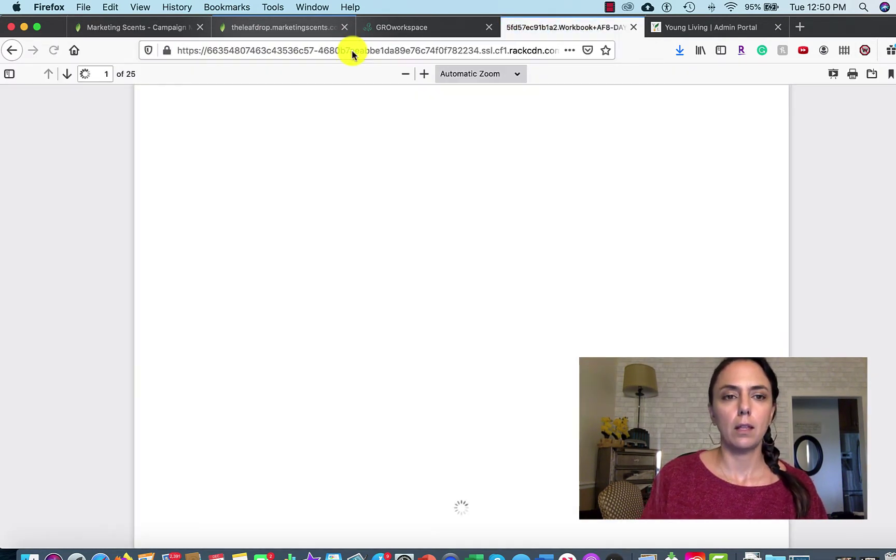
Look through the 28 to Elevate workbook PDF and save a copy to the computer.
{"action": "scroll", "coordinate": [559, 266], "scroll_direction": "down", "scroll_amount": 15}
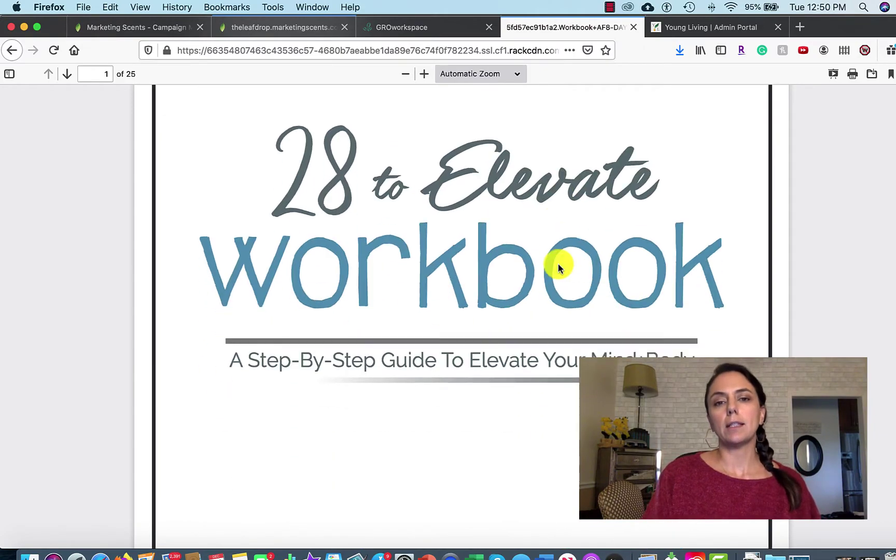
{"action": "scroll", "coordinate": [559, 267], "scroll_direction": "down", "scroll_amount": 15}
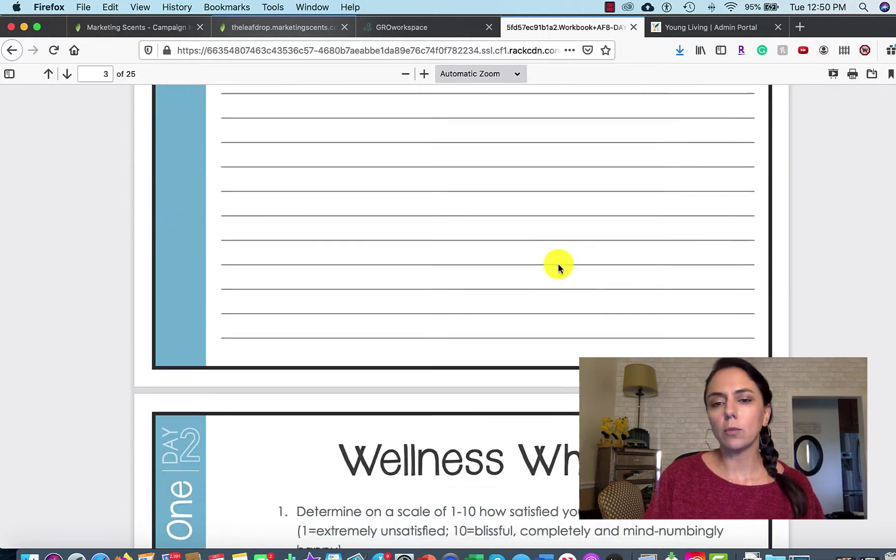
{"action": "scroll", "coordinate": [558, 266], "scroll_direction": "up", "scroll_amount": 20}
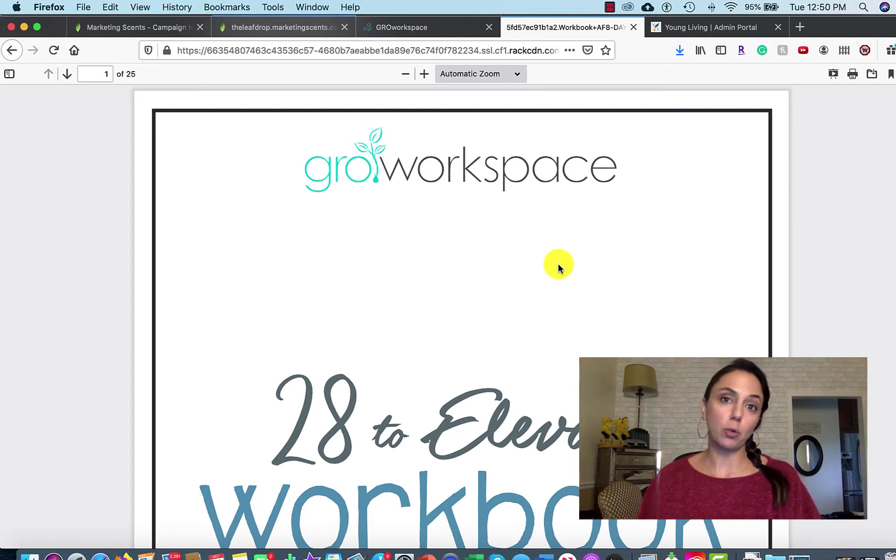
{"action": "left_click", "coordinate": [872, 75]}
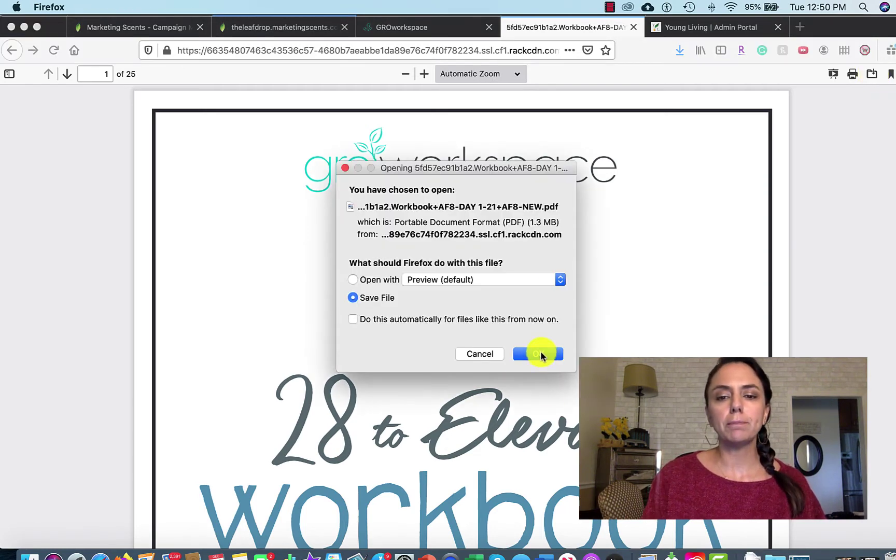
{"action": "left_click", "coordinate": [539, 353]}
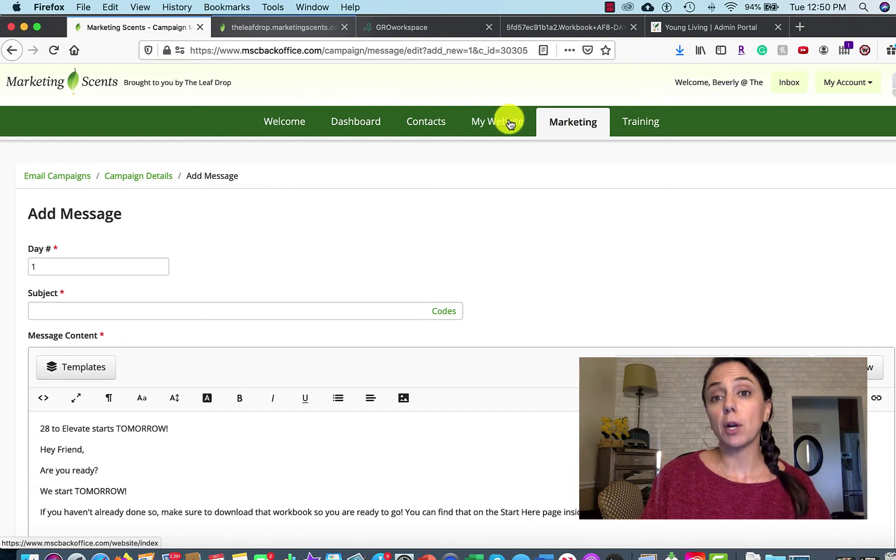
Start a new SmartSender resource and upload the workbook PDF from Downloads.
{"action": "left_click", "coordinate": [580, 125]}
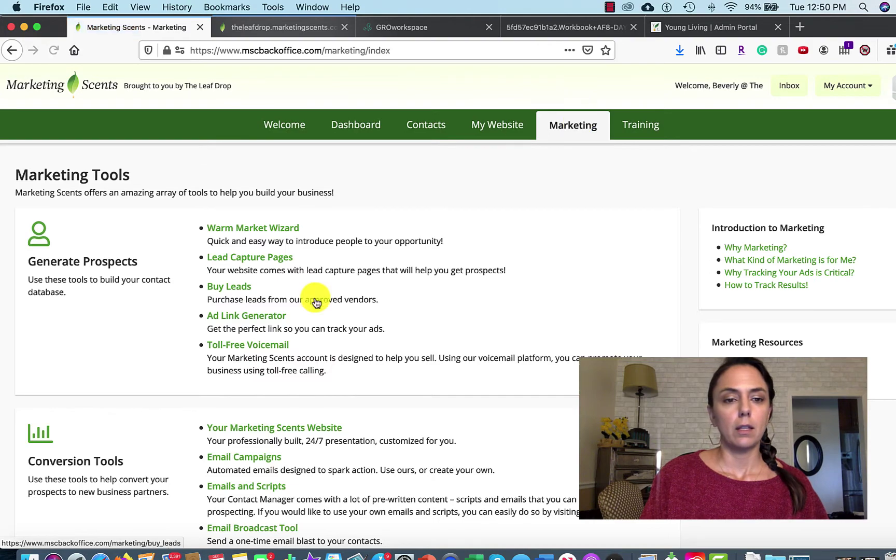
{"action": "scroll", "coordinate": [317, 302], "scroll_direction": "down", "scroll_amount": 10}
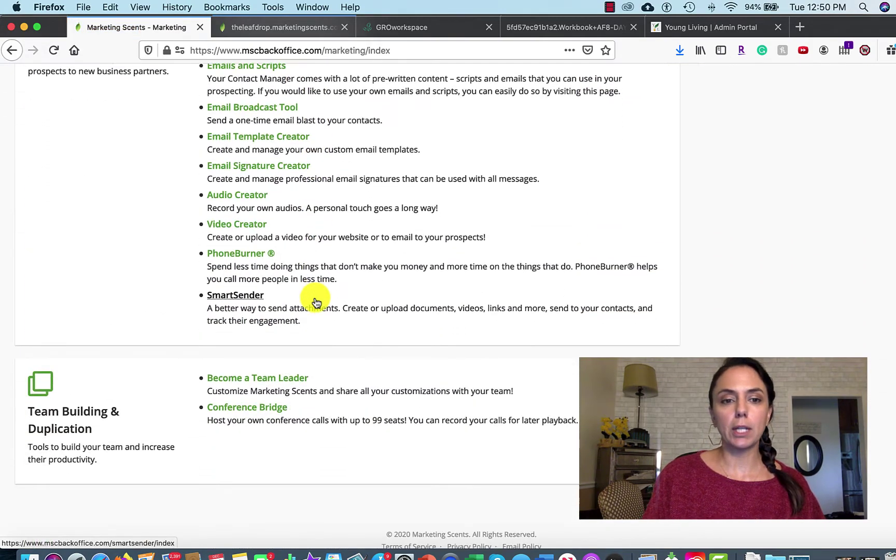
{"action": "left_click", "coordinate": [241, 300]}
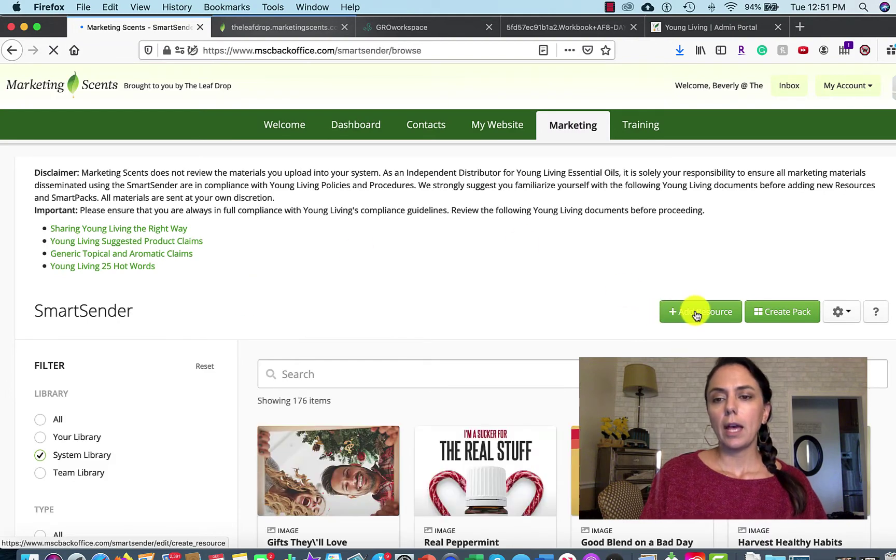
{"action": "left_click", "coordinate": [696, 314]}
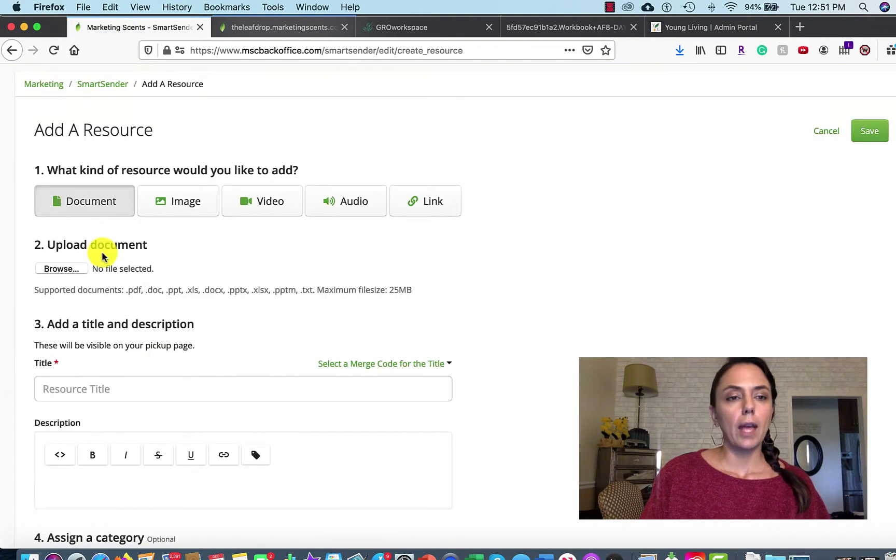
{"action": "left_click", "coordinate": [67, 270]}
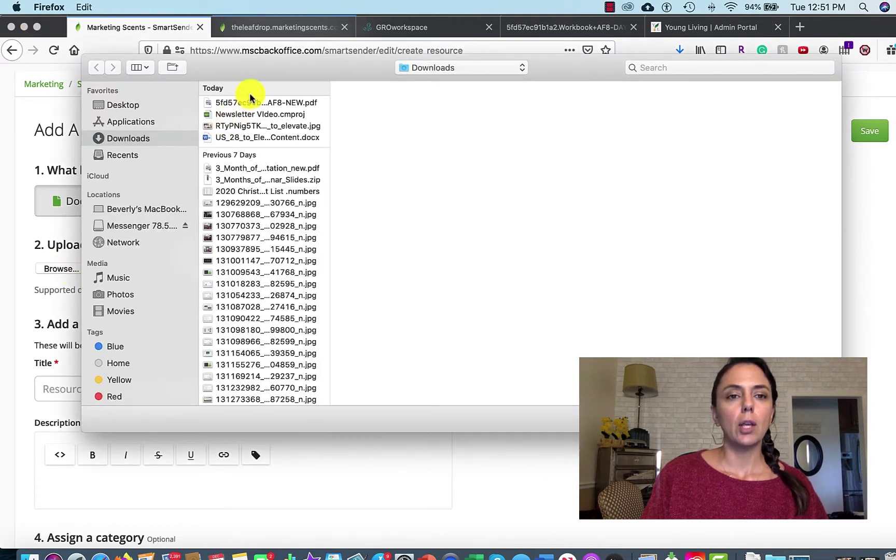
{"action": "left_click", "coordinate": [280, 102]}
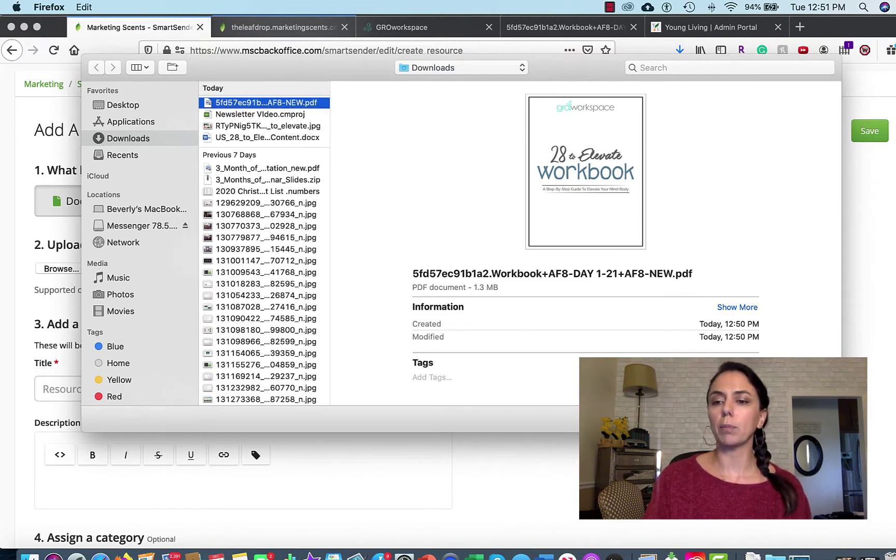
{"action": "key", "text": "Return"}
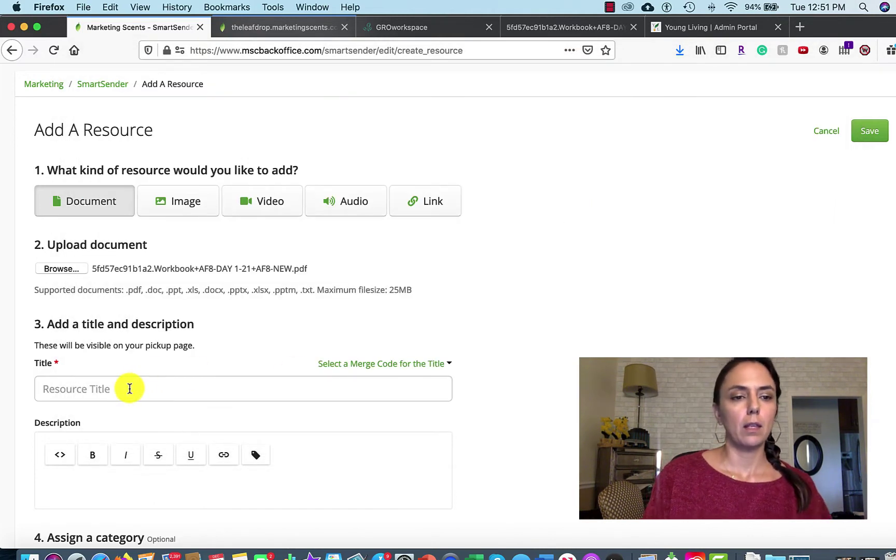
Title the resource '28 to Elevate Workbook' and save it.
{"action": "left_click", "coordinate": [129, 389]}
{"action": "type", "text": "28 to Elevate"}
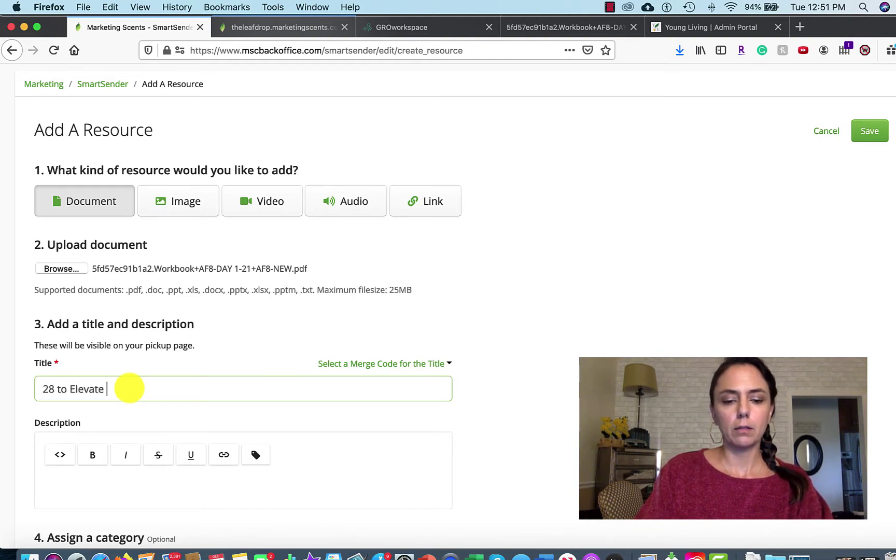
{"action": "type", "text": "Workbook"}
{"action": "left_click", "coordinate": [571, 407]}
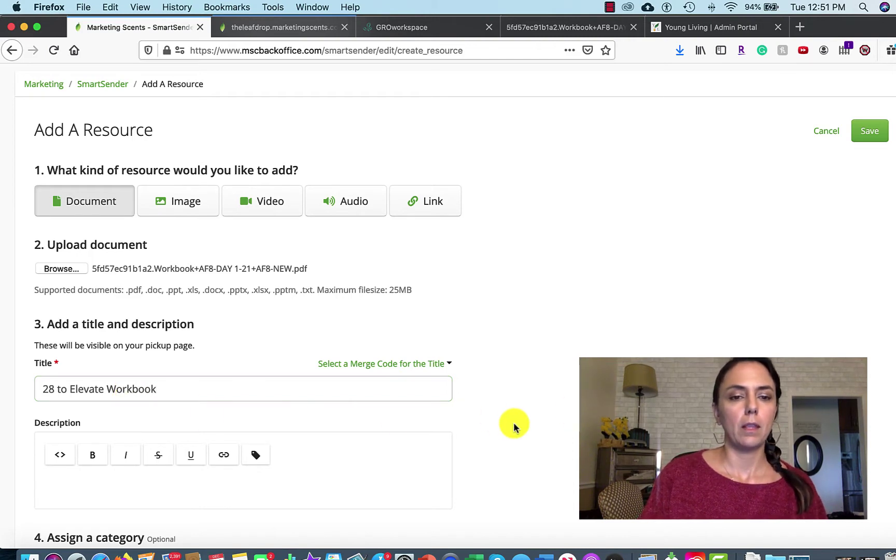
{"action": "scroll", "coordinate": [502, 430], "scroll_direction": "down", "scroll_amount": 2}
{"action": "scroll", "coordinate": [502, 430], "scroll_direction": "down", "scroll_amount": 8}
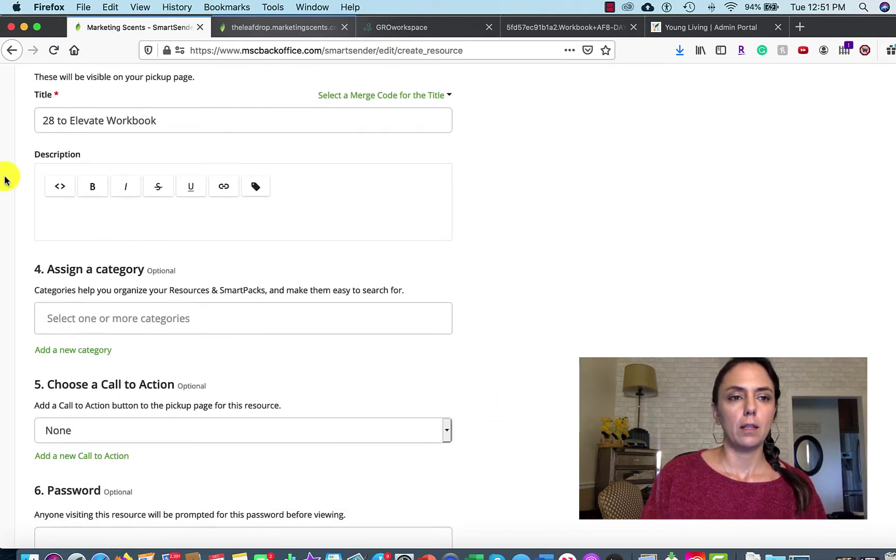
{"action": "scroll", "coordinate": [133, 194], "scroll_direction": "down", "scroll_amount": 5}
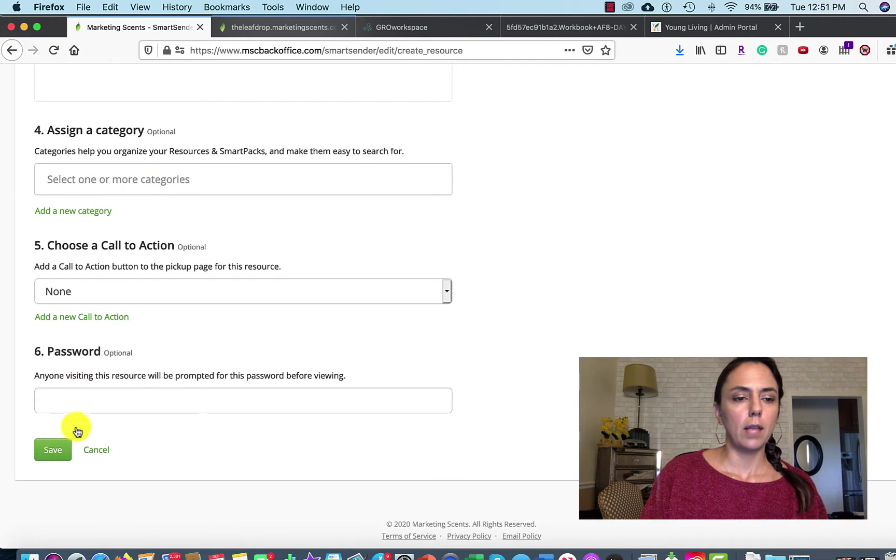
{"action": "left_click", "coordinate": [59, 453]}
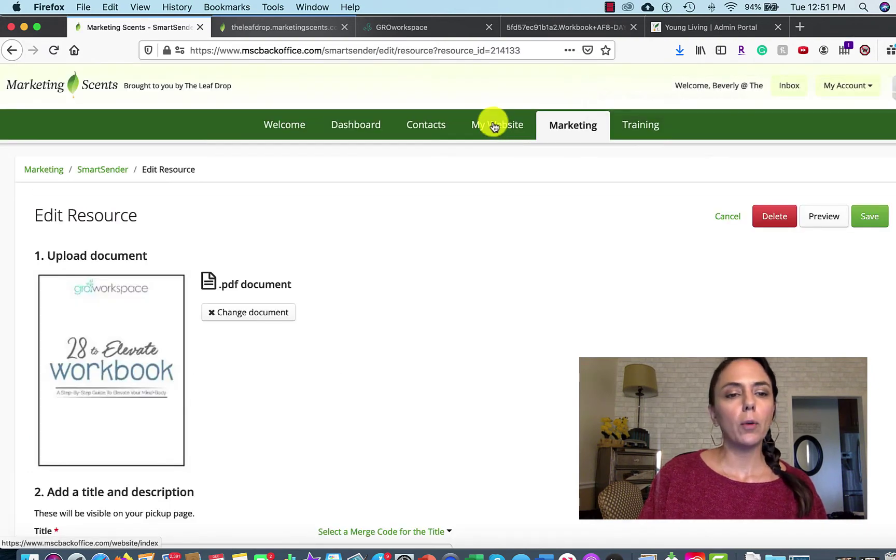
{"action": "scroll", "coordinate": [246, 409], "scroll_direction": "down", "scroll_amount": 18}
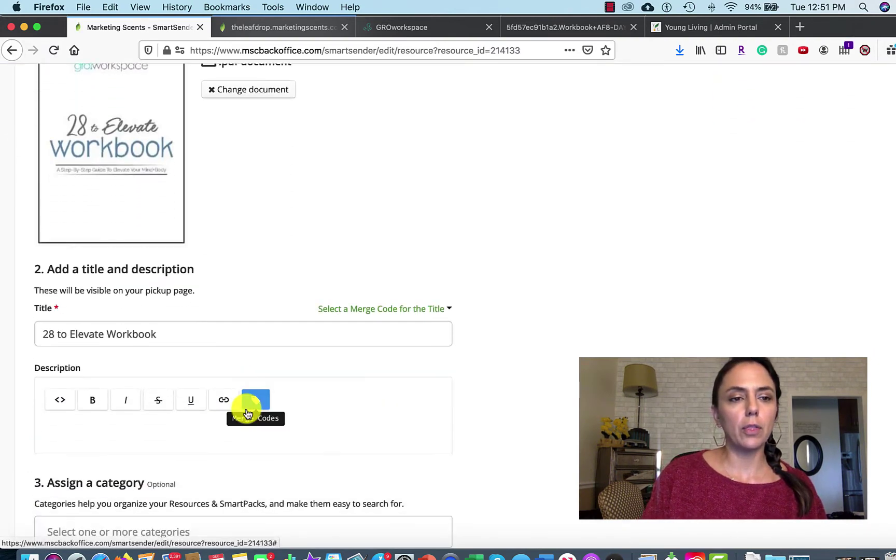
{"action": "scroll", "coordinate": [246, 410], "scroll_direction": "down", "scroll_amount": 3}
{"action": "scroll", "coordinate": [246, 409], "scroll_direction": "up", "scroll_amount": 20}
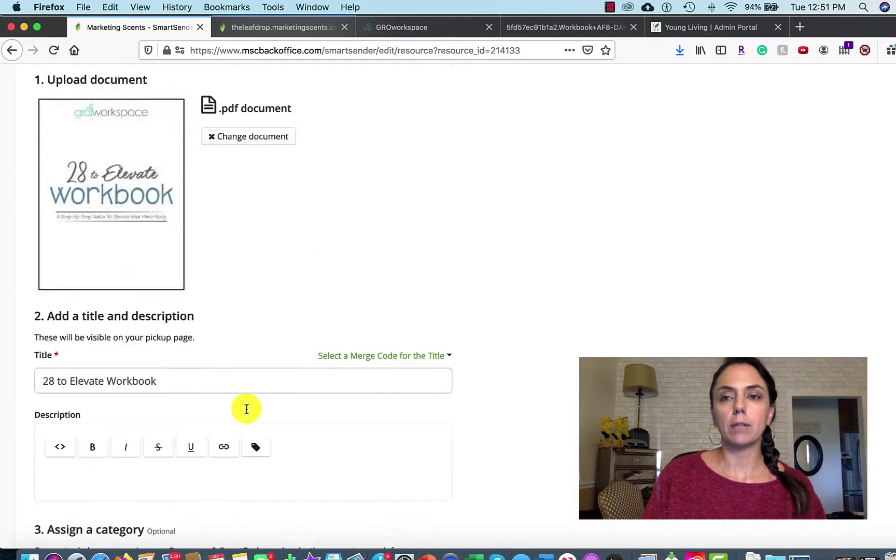
Preview the workbook resource's public pickup page, then return to the resource editor.
{"action": "left_click", "coordinate": [838, 225]}
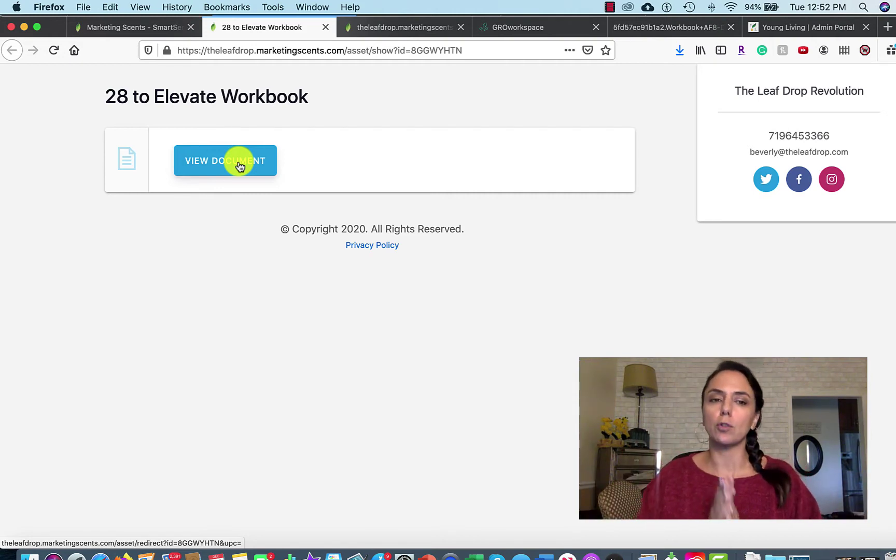
{"action": "left_click", "coordinate": [148, 28]}
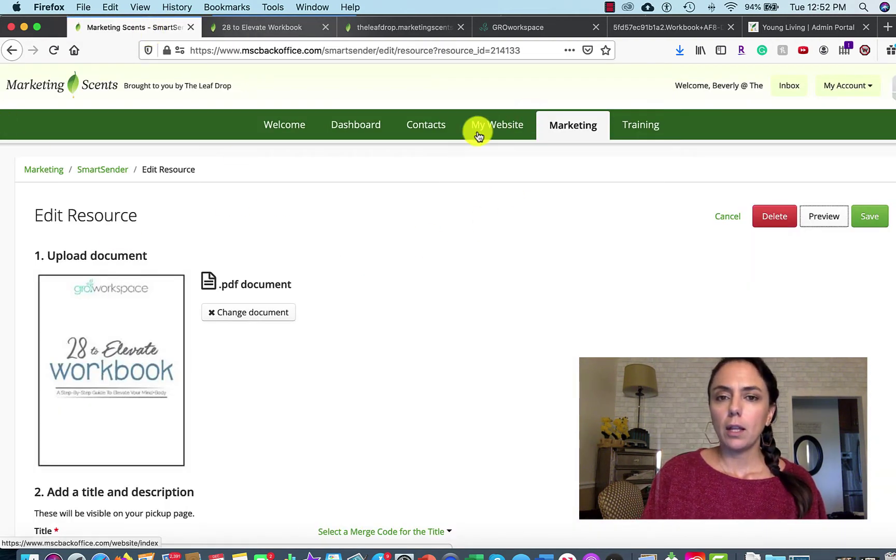
From Email Campaigns, edit 28 to Elevate and add a new message.
{"action": "left_click", "coordinate": [495, 127]}
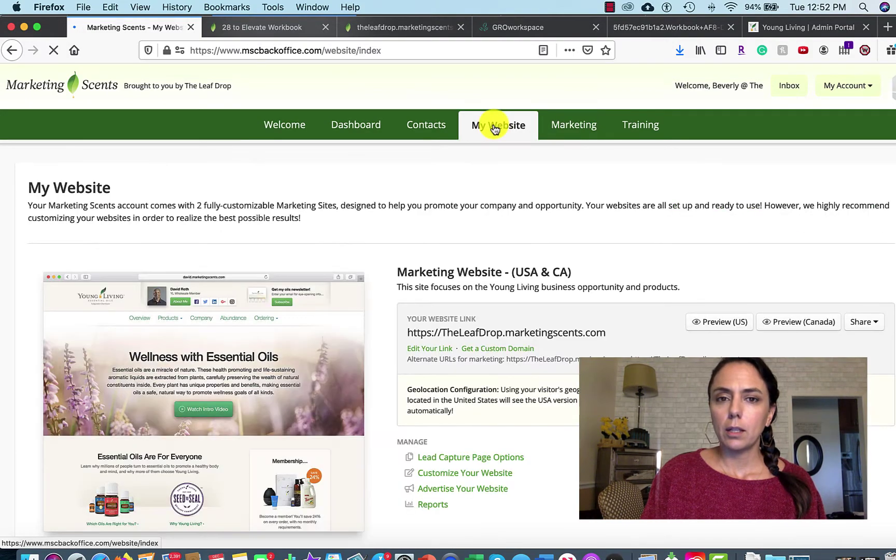
{"action": "left_click", "coordinate": [578, 125]}
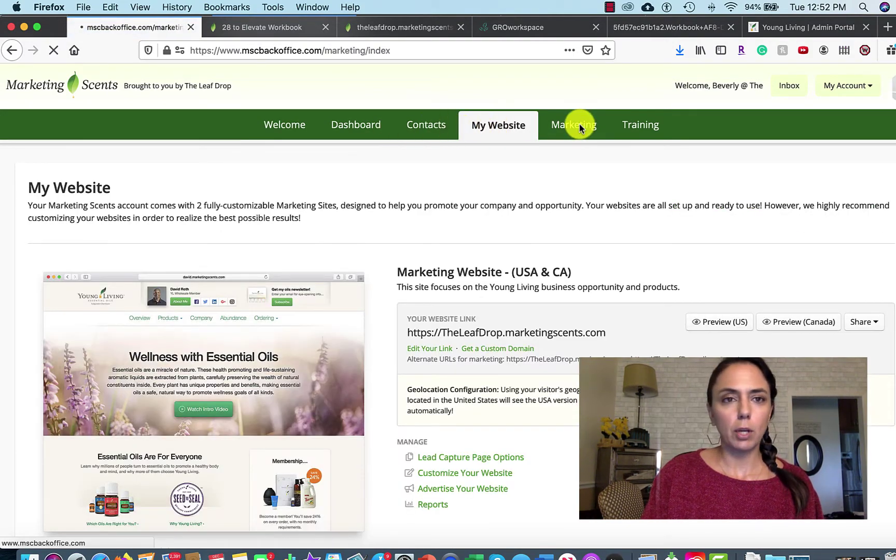
{"action": "scroll", "coordinate": [306, 393], "scroll_direction": "down", "scroll_amount": 7}
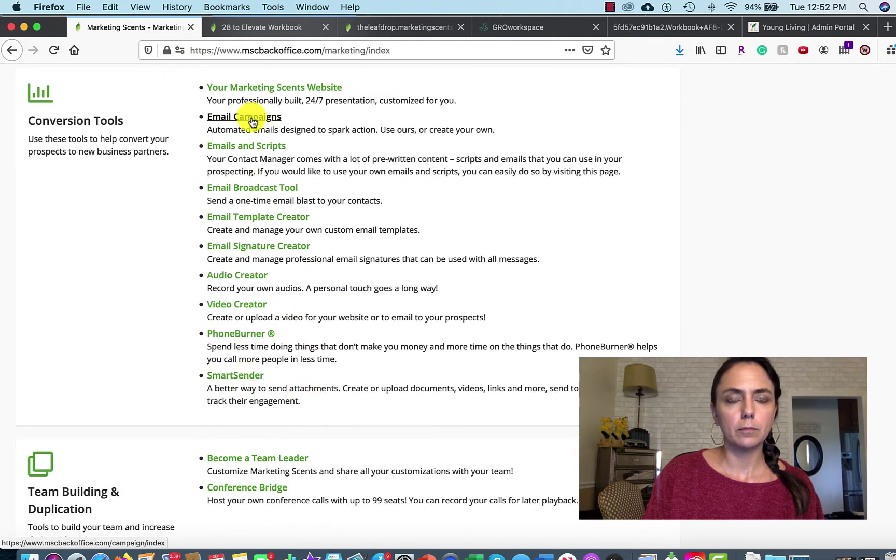
{"action": "left_click", "coordinate": [251, 120]}
{"action": "scroll", "coordinate": [296, 433], "scroll_direction": "down", "scroll_amount": 5}
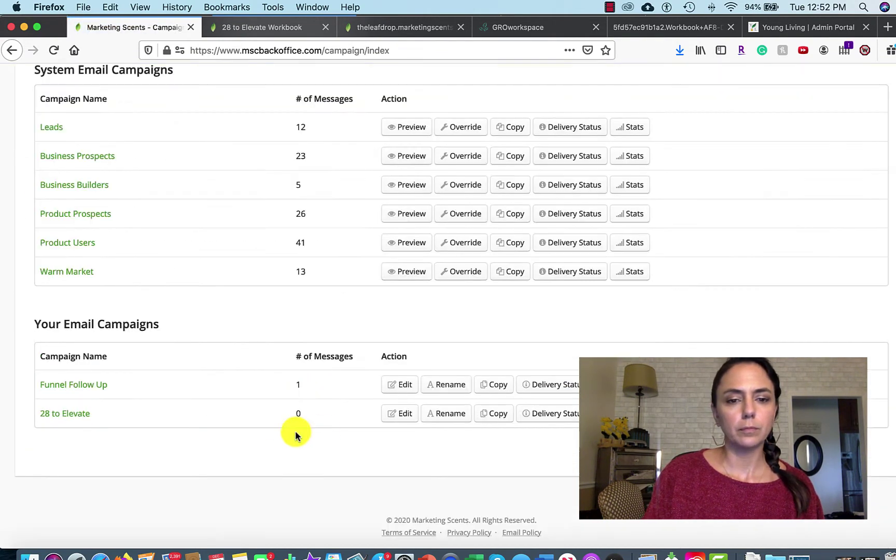
{"action": "left_click", "coordinate": [402, 415]}
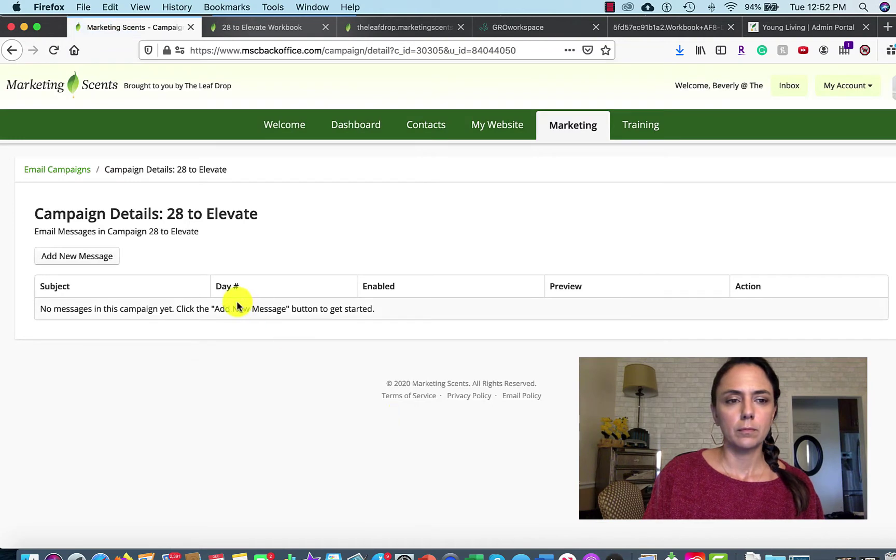
{"action": "left_click", "coordinate": [96, 260]}
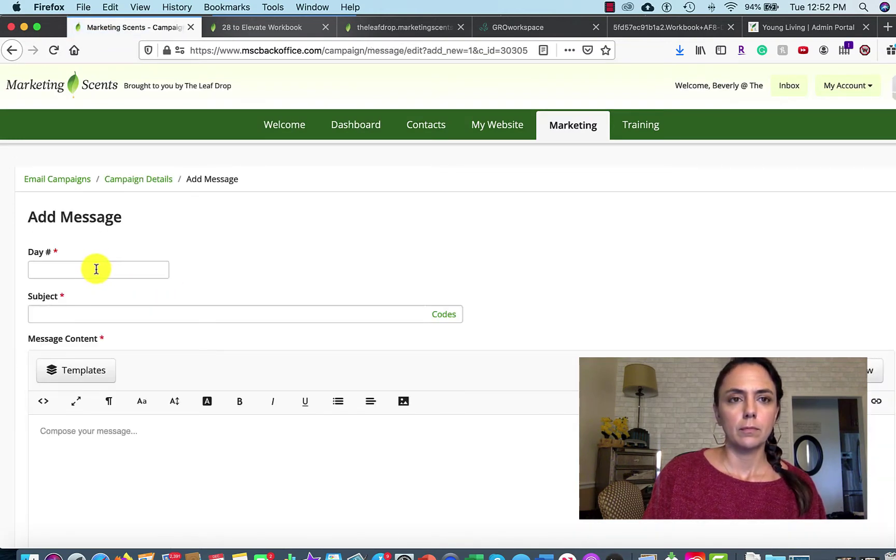
Paste the email into the message body and cut out its subject line.
{"action": "left_click", "coordinate": [552, 556]}
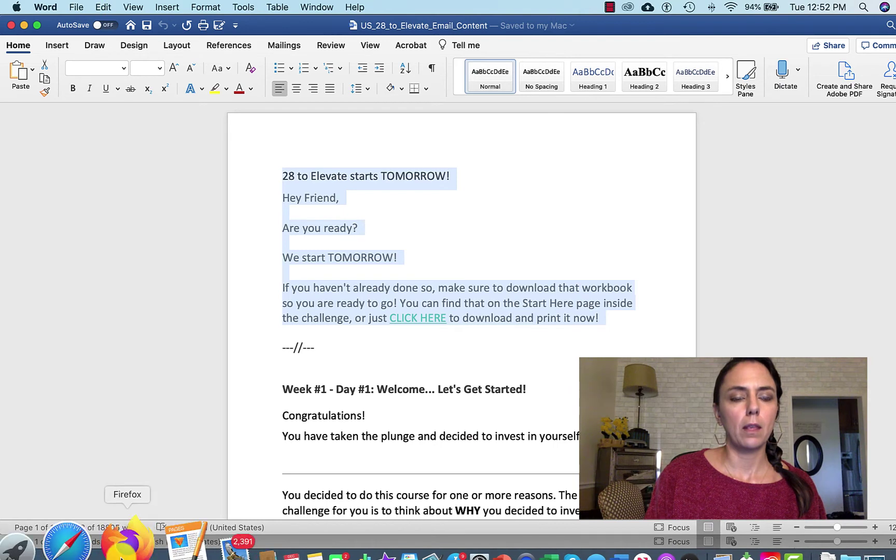
{"action": "left_click", "coordinate": [124, 537]}
{"action": "left_click", "coordinate": [90, 441]}
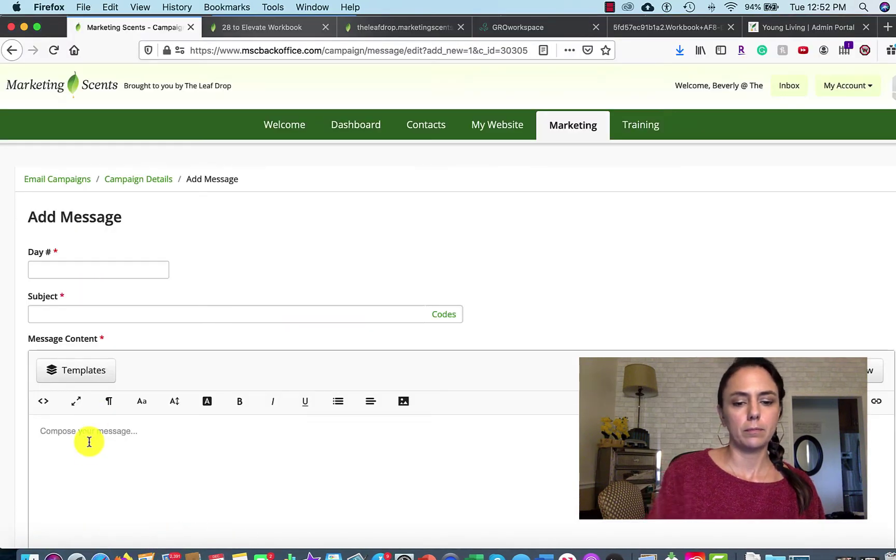
{"action": "key", "text": "super+v"}
{"action": "left_click_drag", "start_coordinate": [169, 432], "coordinate": [38, 431]}
{"action": "key", "text": "super+x"}
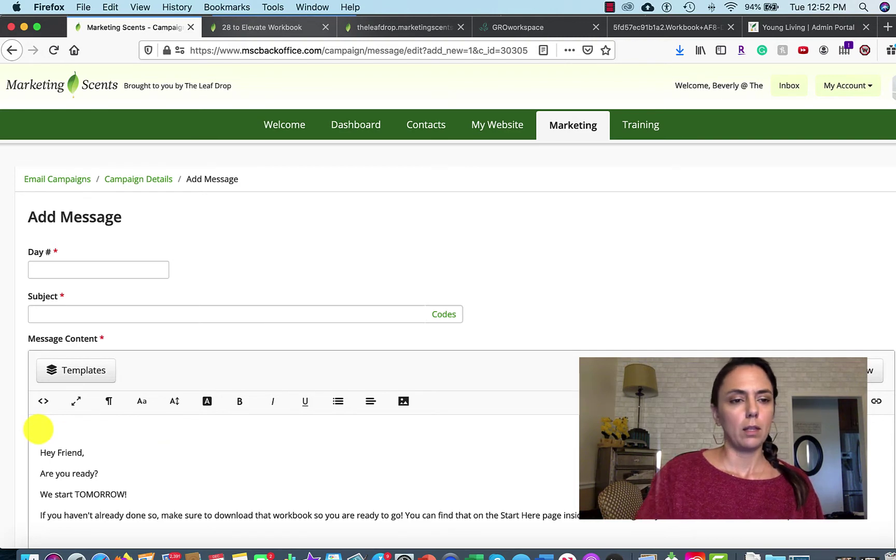
{"action": "key", "text": "Delete"}
{"action": "scroll", "coordinate": [37, 428], "scroll_direction": "down", "scroll_amount": 2}
Put the subject line with a first-name tag in Subject; replace 'Friend' with first name.
{"action": "left_click", "coordinate": [63, 256]}
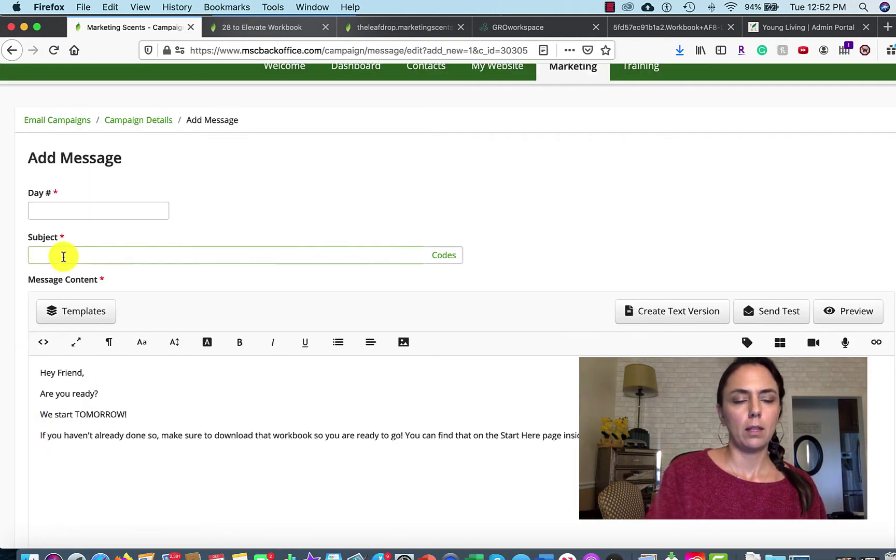
{"action": "key", "text": "super+v"}
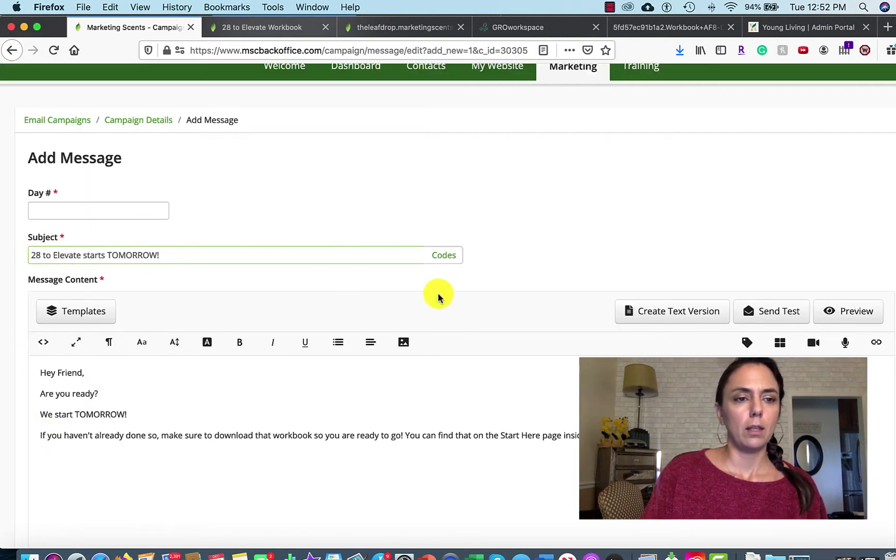
{"action": "left_click", "coordinate": [454, 258]}
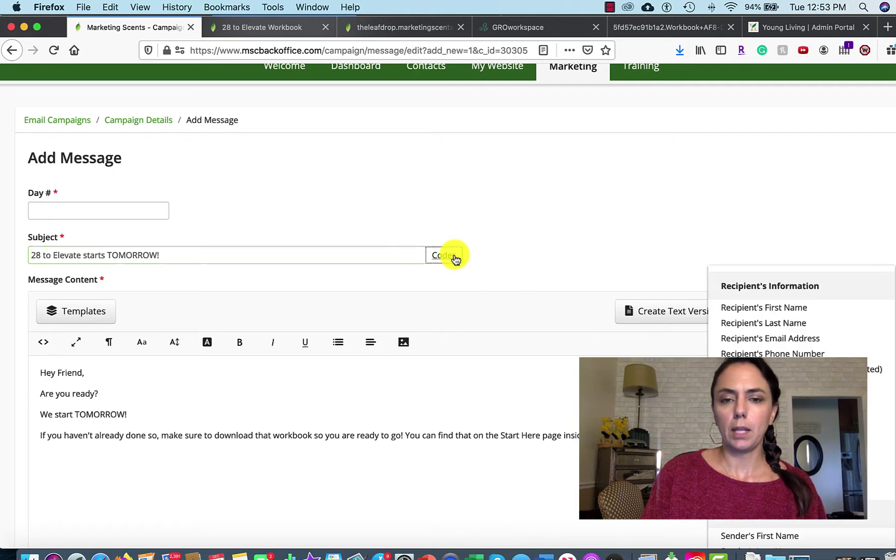
{"action": "left_click", "coordinate": [787, 308]}
{"action": "type", "text": ","}
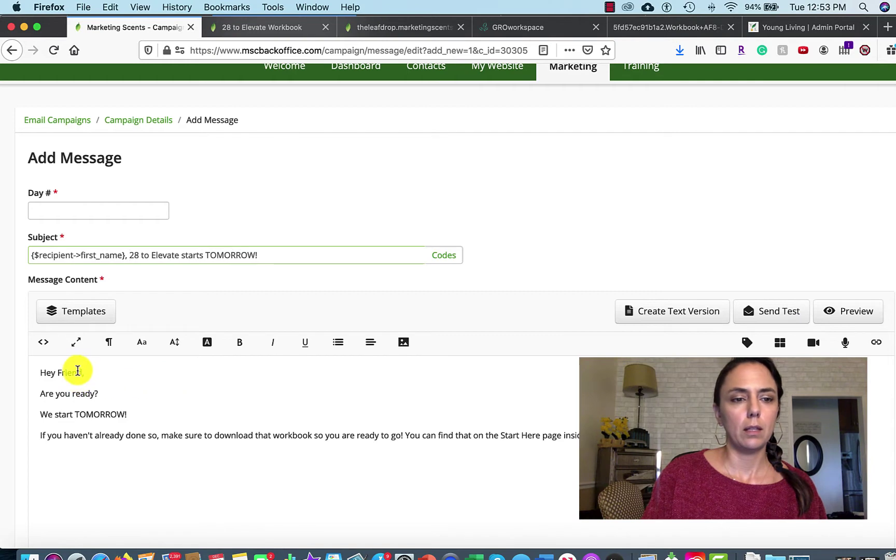
{"action": "left_click_drag", "start_coordinate": [57, 373], "coordinate": [79, 373]}
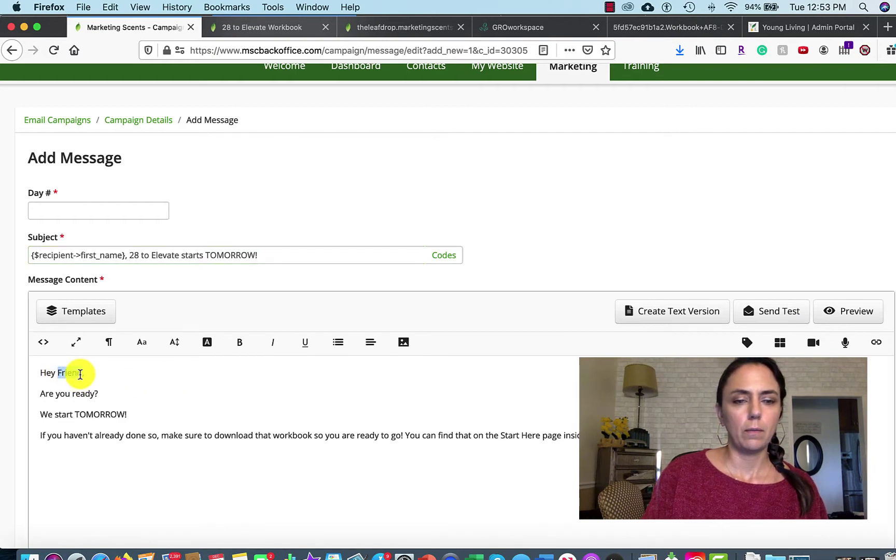
{"action": "left_click", "coordinate": [749, 343]}
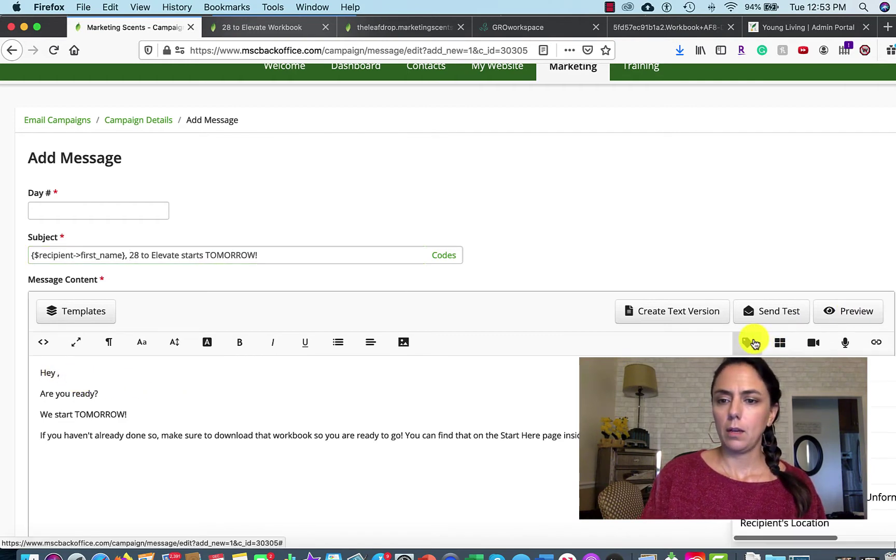
{"action": "left_click", "coordinate": [778, 394]}
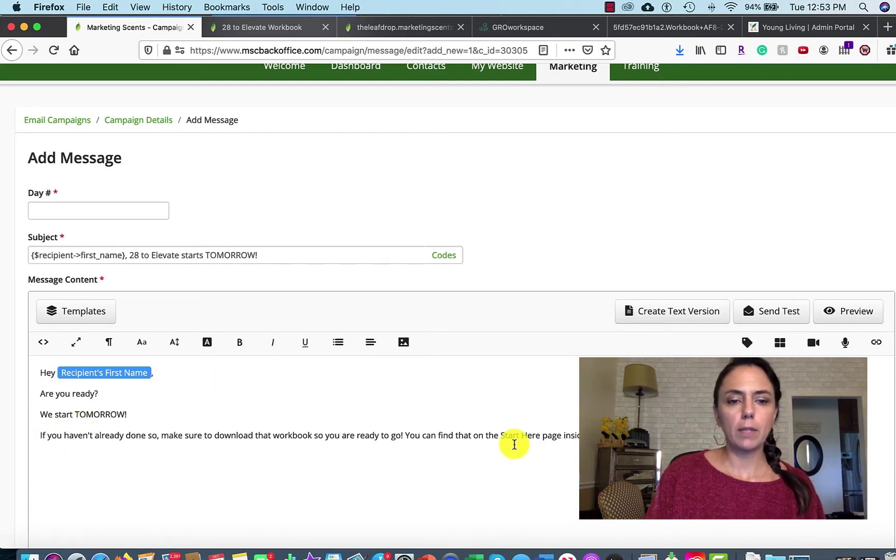
Reword the sentence opening to 'Be sure to download the workbook'.
{"action": "left_click_drag", "start_coordinate": [160, 436], "coordinate": [37, 436]}
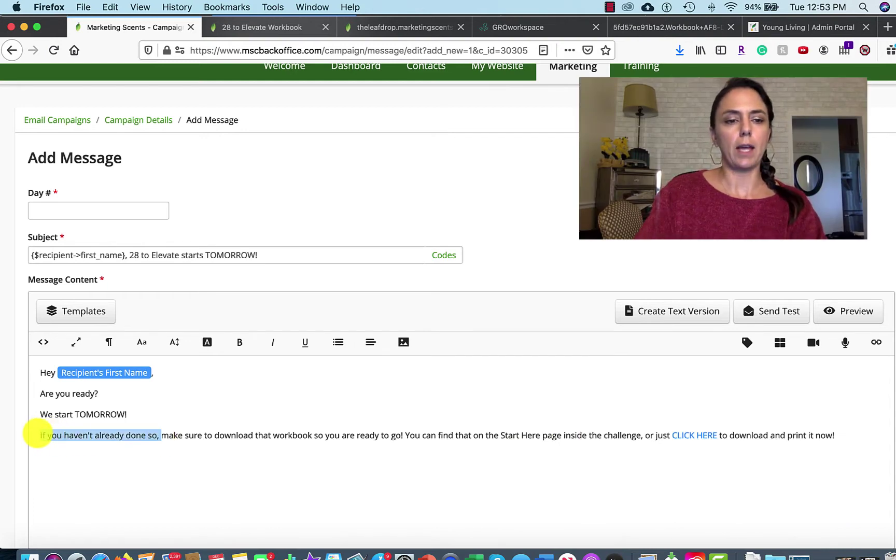
{"action": "key", "text": "BackSpace"}
{"action": "type", "text": "Me"}
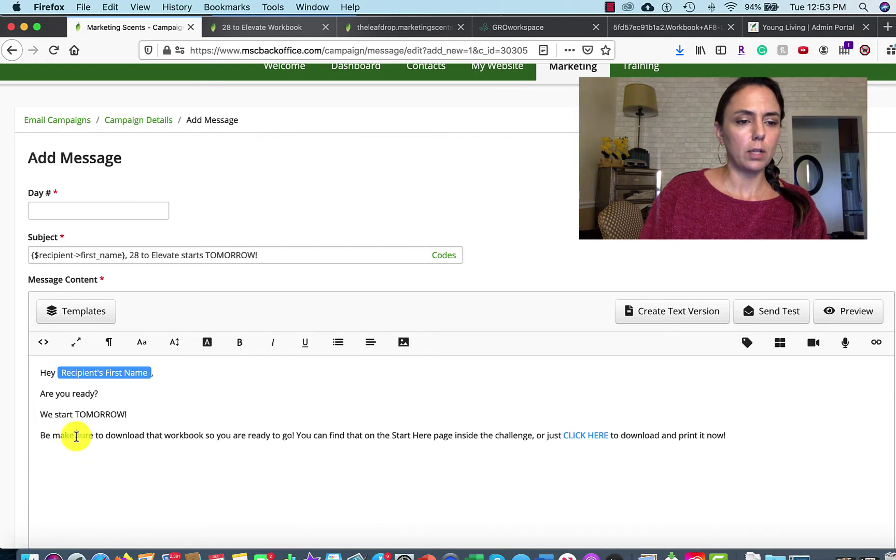
{"action": "key", "text": "Delete"}
{"action": "key", "text": "Delete"}
{"action": "key", "text": "Delete"}
{"action": "key", "text": "Delete"}
{"action": "key", "text": "Delete"}
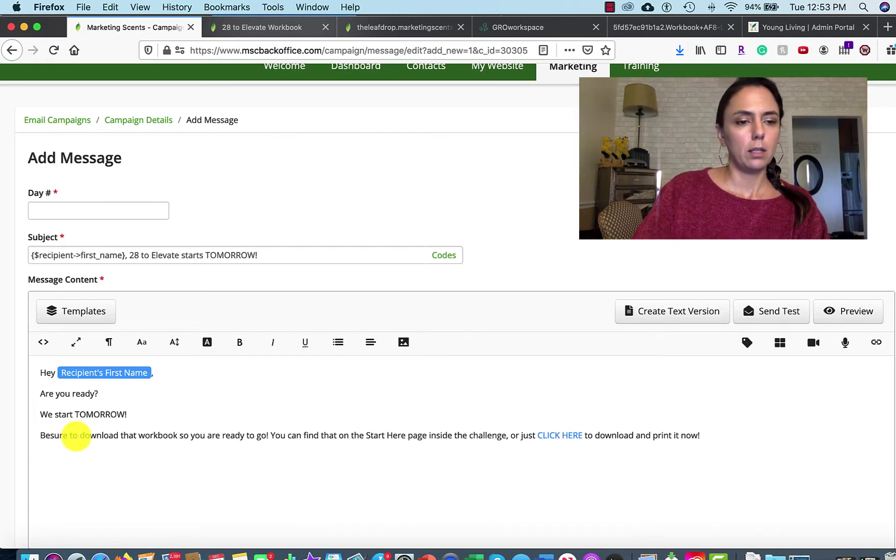
{"action": "left_click", "coordinate": [139, 439]}
{"action": "key", "text": "BackSpace"}
{"action": "key", "text": "BackSpace"}
{"action": "type", "text": "e"}
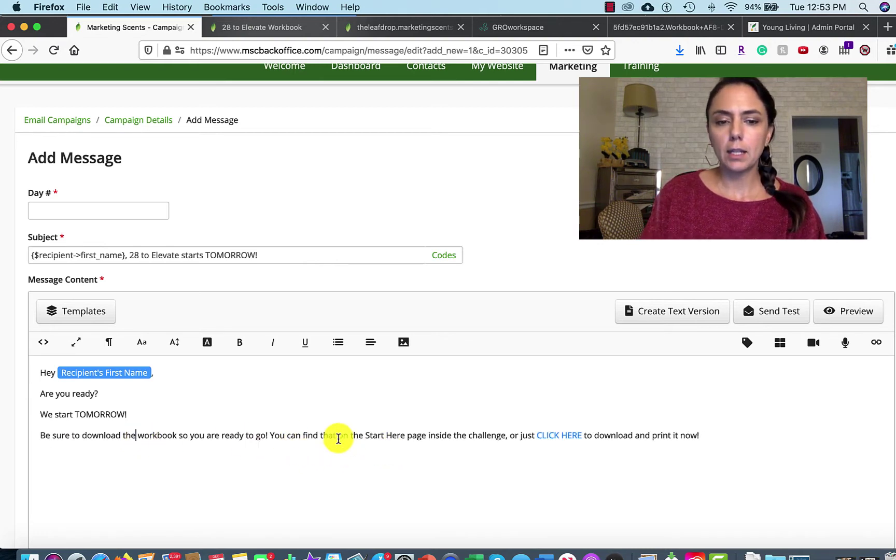
Replace the Start Here wording with 'by CLICKING HERE', extending the link text.
{"action": "left_click_drag", "start_coordinate": [338, 436], "coordinate": [516, 436]}
{"action": "key", "text": "BackSpace"}
{"action": "type", "text": "by clicking"}
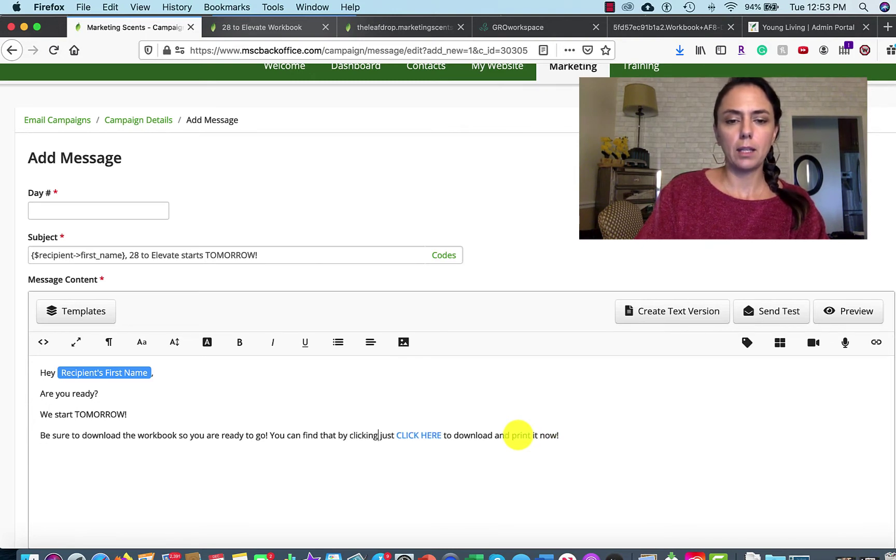
{"action": "left_click", "coordinate": [396, 436]}
{"action": "key", "text": "BackSpace"}
{"action": "key", "text": "BackSpace"}
{"action": "key", "text": "BackSpace"}
{"action": "key", "text": "BackSpace"}
{"action": "key", "text": "BackSpace"}
{"action": "key", "text": "BackSpace"}
{"action": "key", "text": "BackSpace"}
{"action": "key", "text": "BackSpace"}
{"action": "key", "text": "BackSpace"}
{"action": "key", "text": "BackSpace"}
{"action": "key", "text": "BackSpace"}
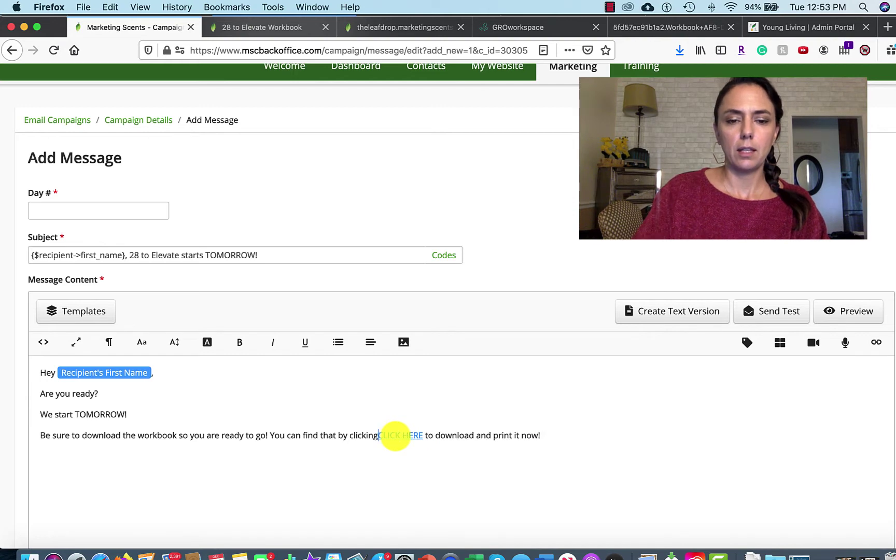
{"action": "key", "text": "BackSpace"}
{"action": "key", "text": "BackSpace"}
{"action": "key", "text": "BackSpace"}
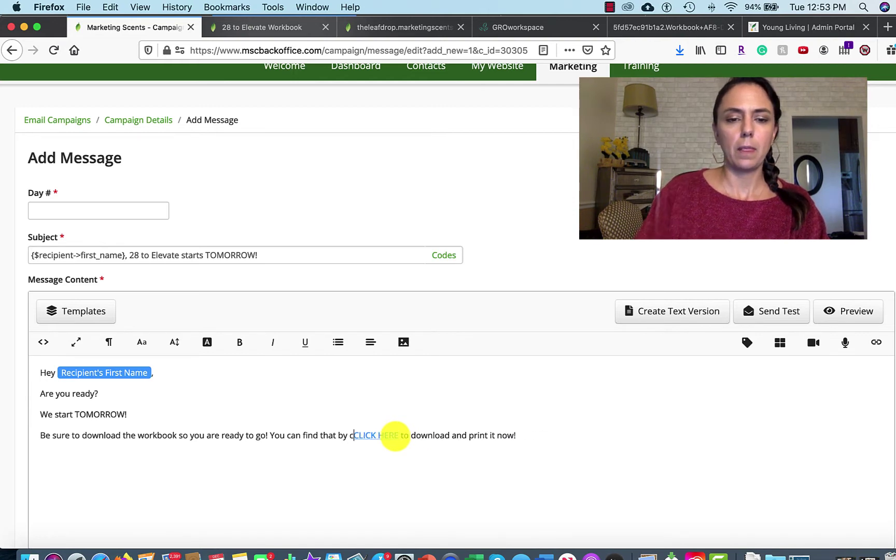
{"action": "key", "text": "Right"}
{"action": "key", "text": "Right"}
{"action": "key", "text": "Right"}
{"action": "key", "text": "Right"}
{"action": "key", "text": "Right"}
{"action": "type", "text": "ING"}
{"action": "left_click", "coordinate": [510, 436]}
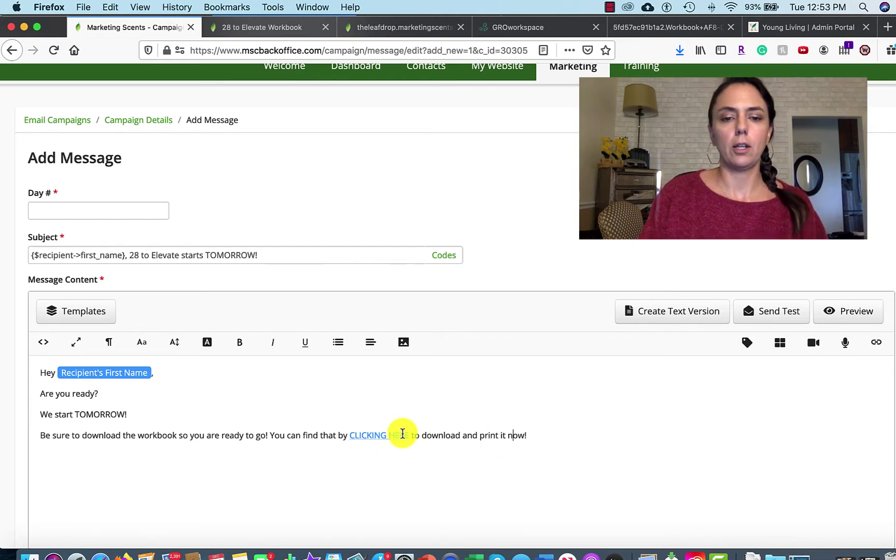
{"action": "left_click", "coordinate": [393, 437]}
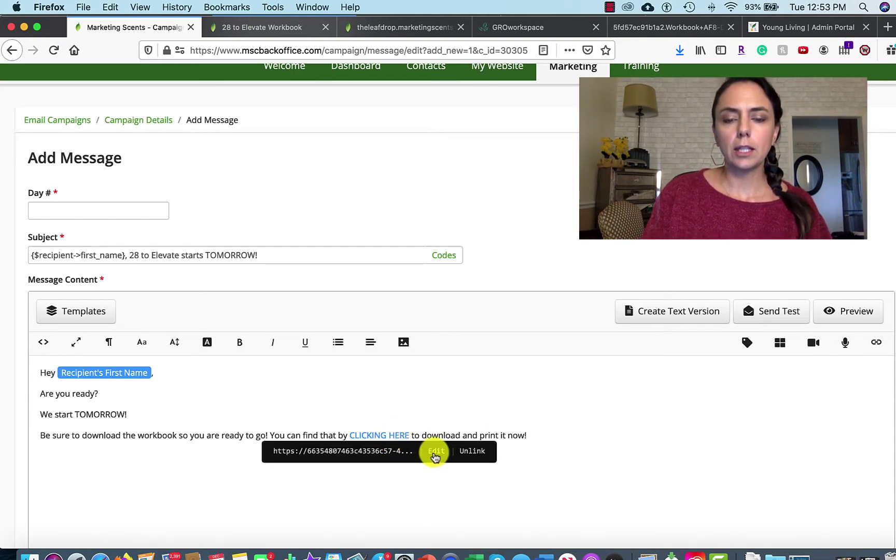
Point the CLICKING HERE link to the 28 to Elevate Workbook page, opening in a new tab.
{"action": "left_click", "coordinate": [431, 452]}
{"action": "triple_click", "coordinate": [381, 286]}
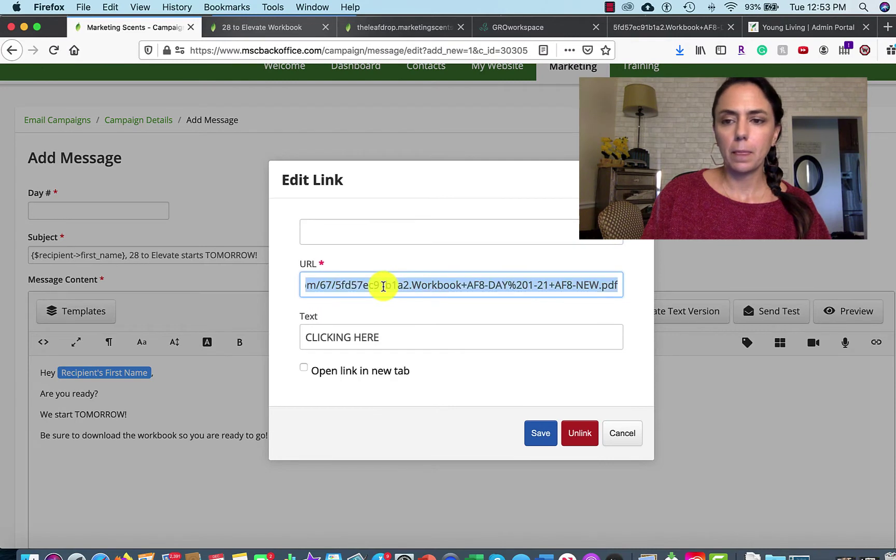
{"action": "key", "text": "BackSpace"}
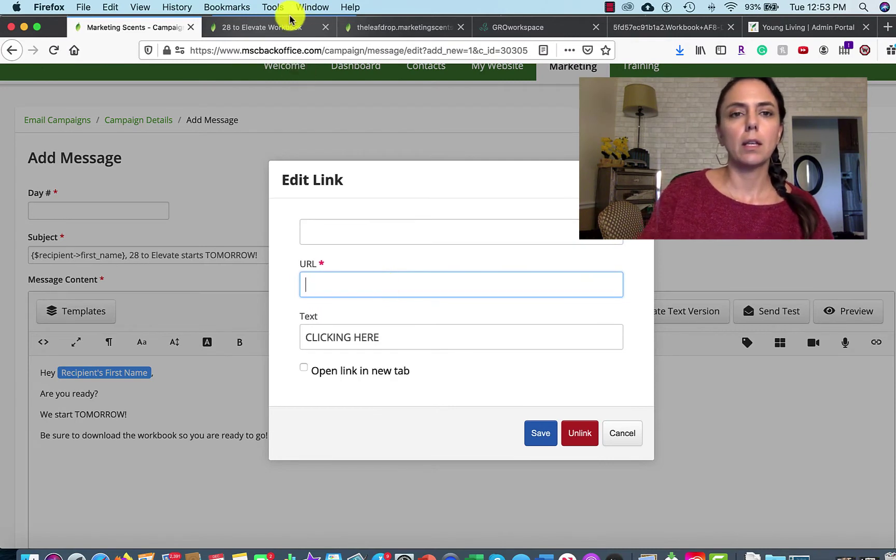
{"action": "left_click", "coordinate": [275, 36]}
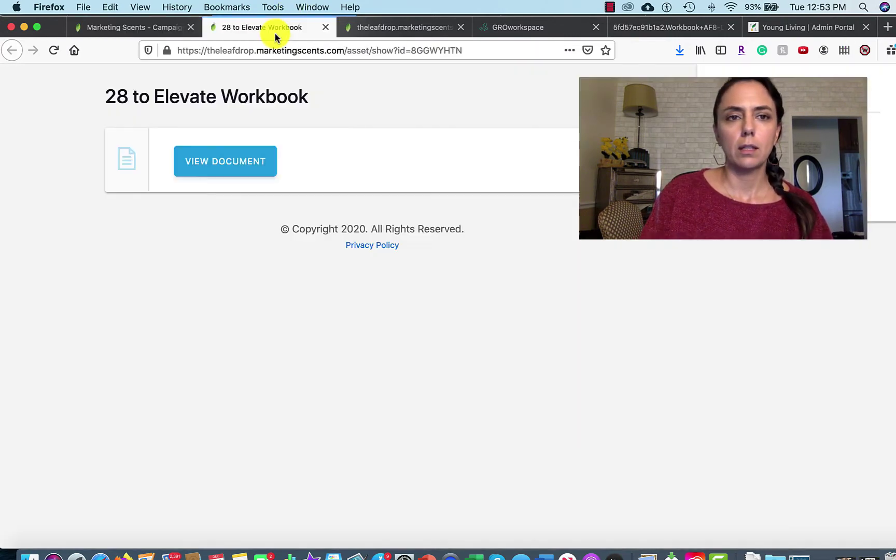
{"action": "left_click", "coordinate": [288, 49]}
{"action": "key", "text": "super+c"}
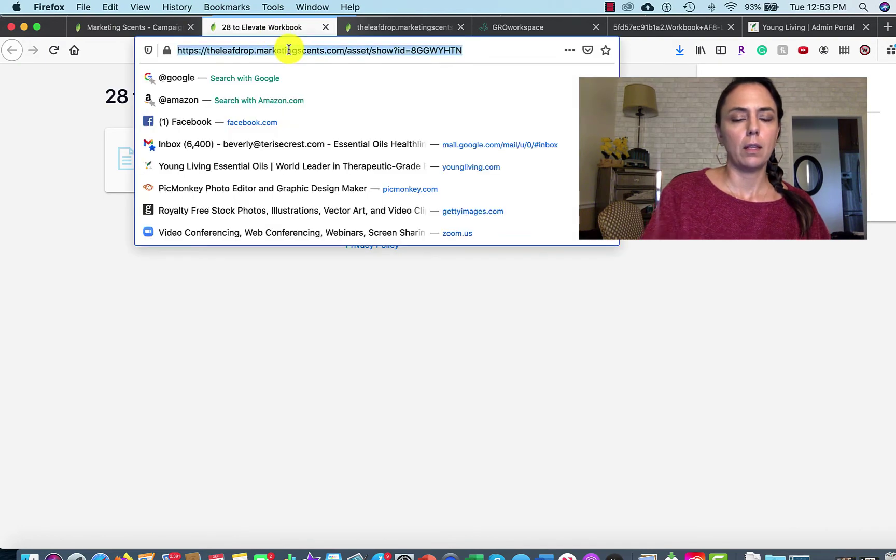
{"action": "left_click", "coordinate": [156, 28]}
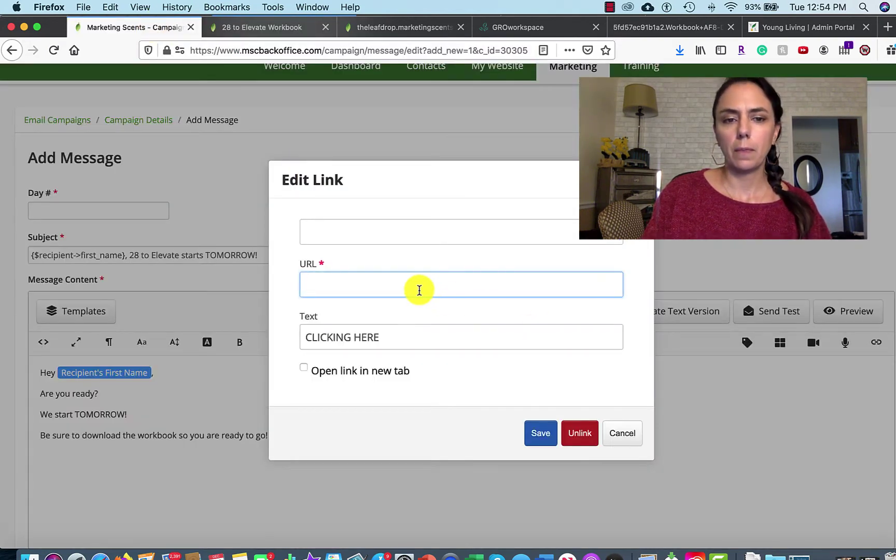
{"action": "key", "text": "super+v"}
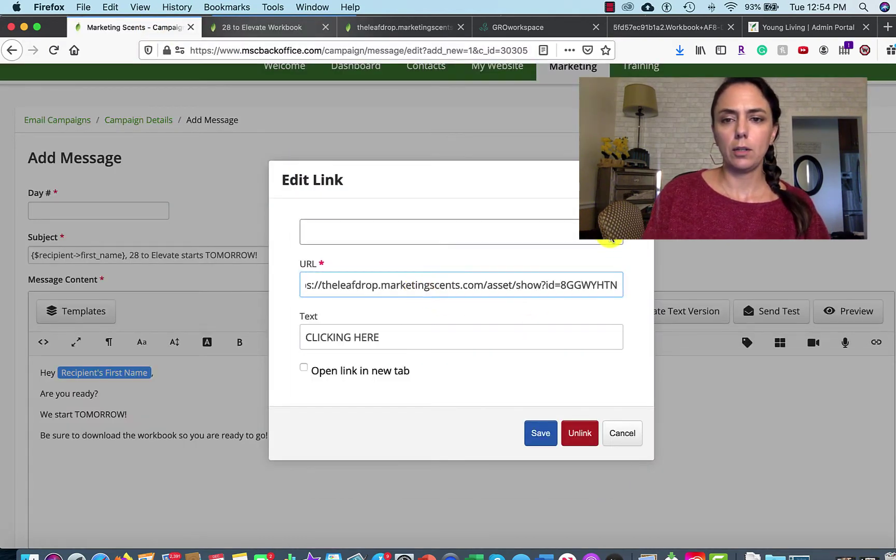
{"action": "left_click", "coordinate": [610, 238]}
{"action": "left_click", "coordinate": [574, 206]}
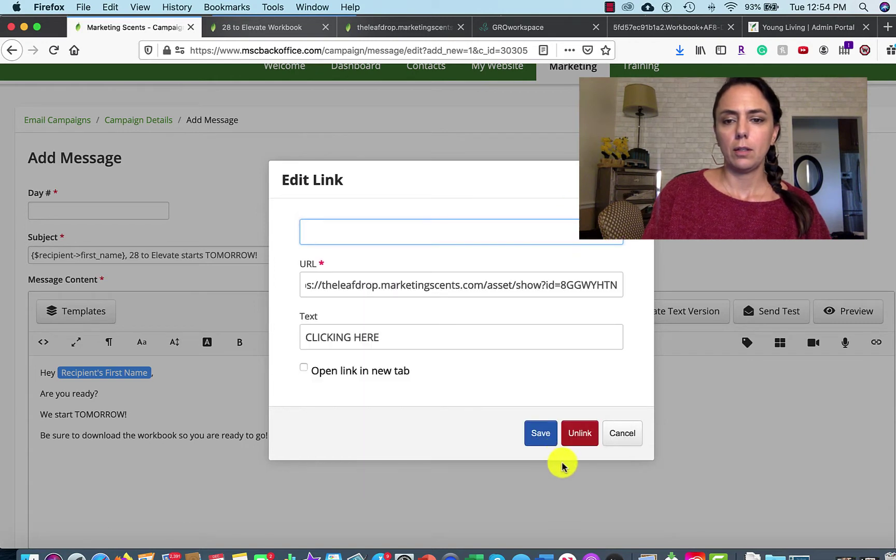
{"action": "left_click", "coordinate": [551, 440]}
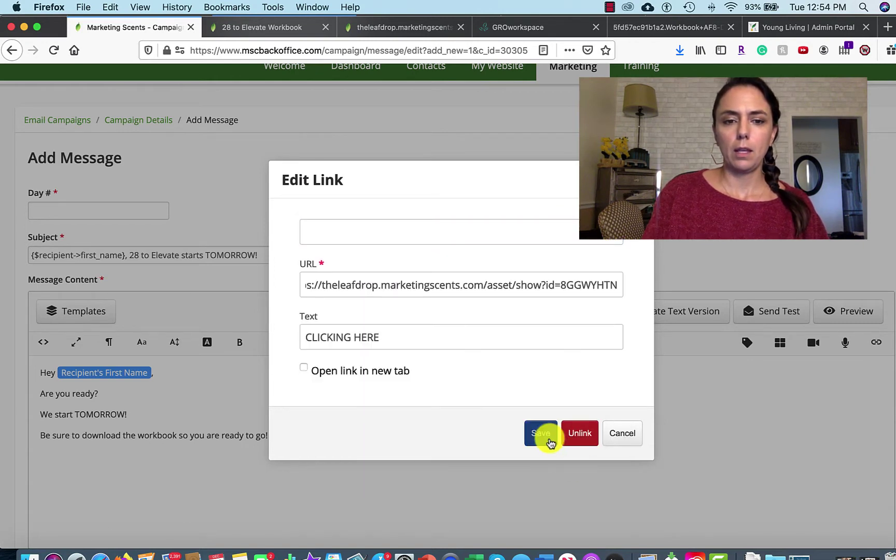
{"action": "left_click", "coordinate": [304, 368]}
{"action": "left_click", "coordinate": [545, 441]}
Add the closing line 'So excited to start this journey with you!' and contact-details signature.
{"action": "key", "text": "Return"}
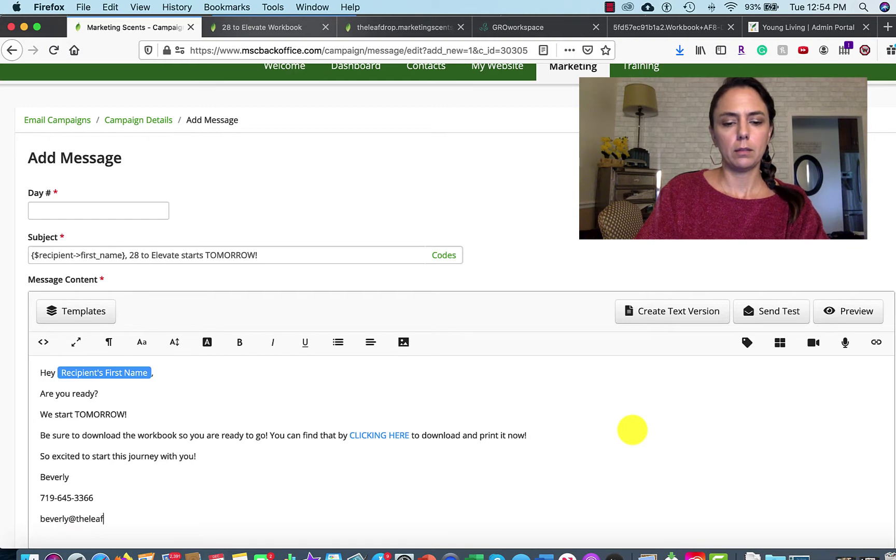
{"action": "type", "text": "om"}
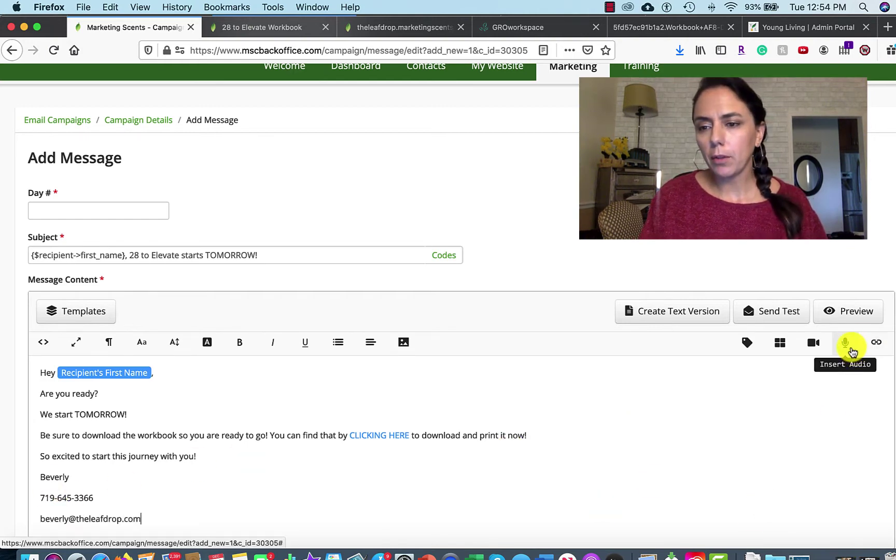
{"action": "left_click", "coordinate": [747, 343]}
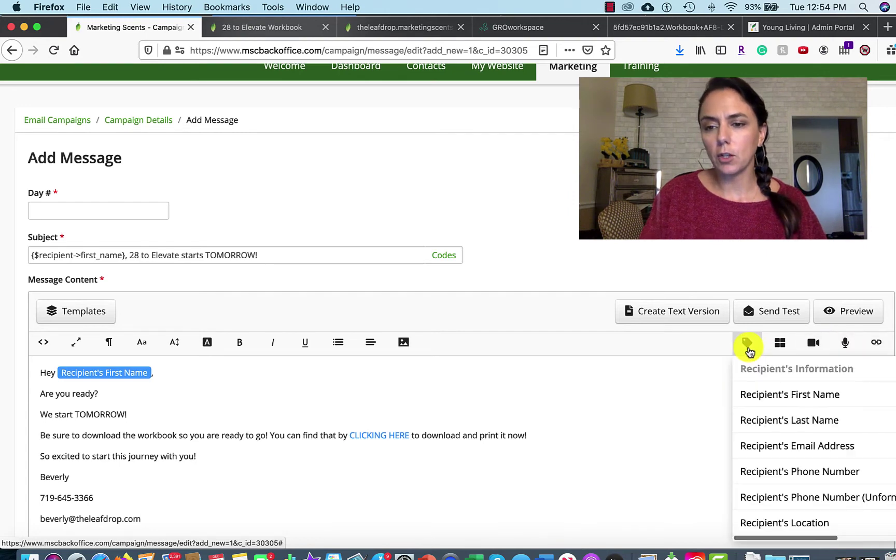
{"action": "scroll", "coordinate": [783, 491], "scroll_direction": "down", "scroll_amount": 3}
{"action": "scroll", "coordinate": [782, 492], "scroll_direction": "down", "scroll_amount": 5}
{"action": "scroll", "coordinate": [783, 492], "scroll_direction": "up", "scroll_amount": 2}
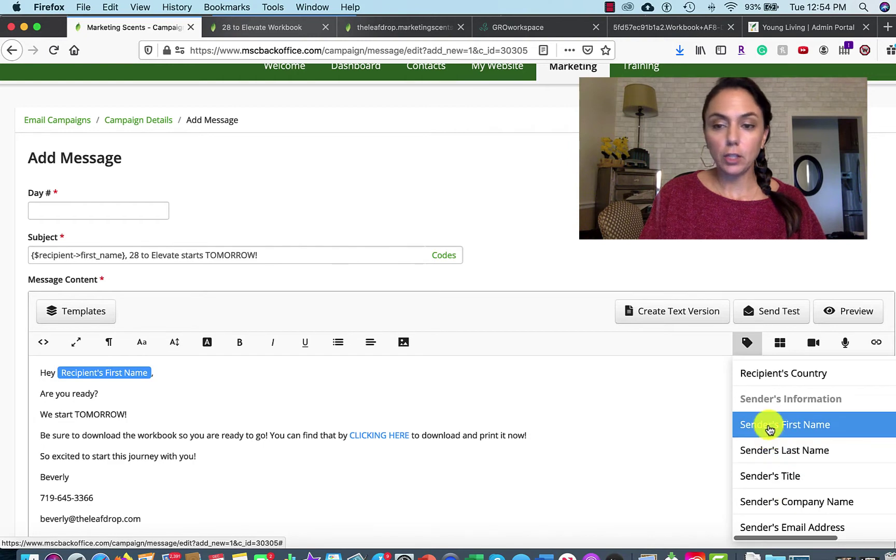
{"action": "left_click", "coordinate": [768, 425]}
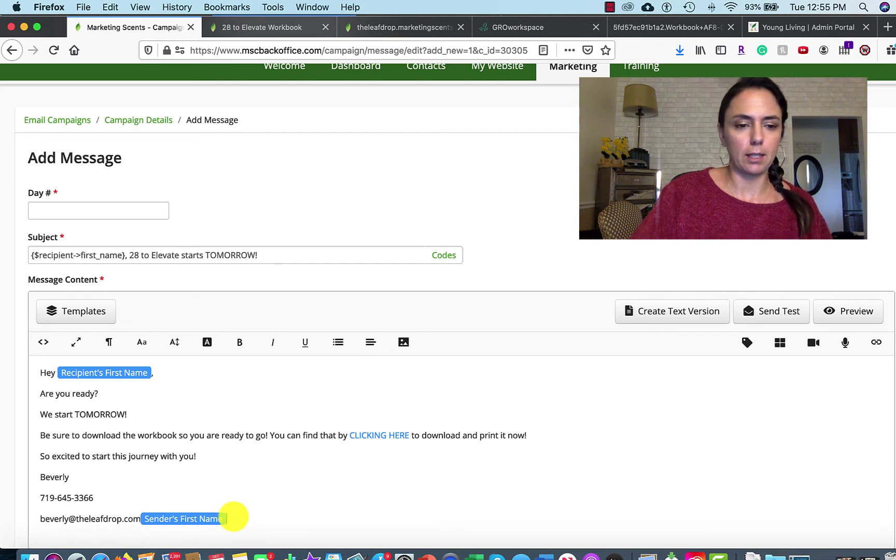
{"action": "key", "text": "BackSpace"}
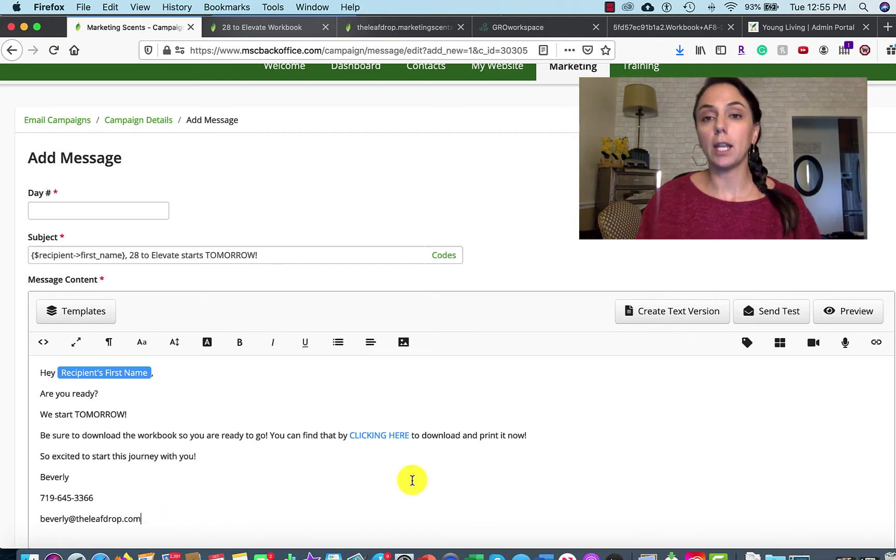
Set Day # to 1 and save the message.
{"action": "scroll", "coordinate": [412, 480], "scroll_direction": "down", "scroll_amount": 5}
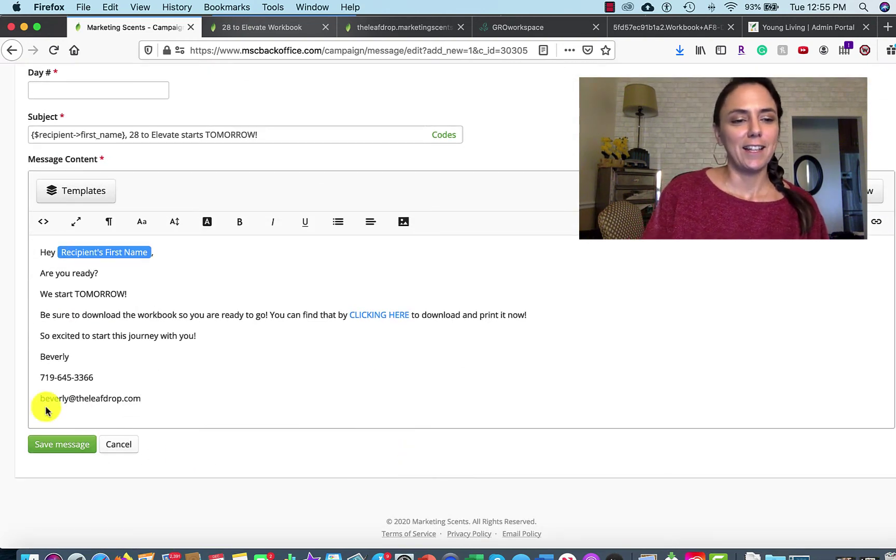
{"action": "left_click", "coordinate": [108, 83]}
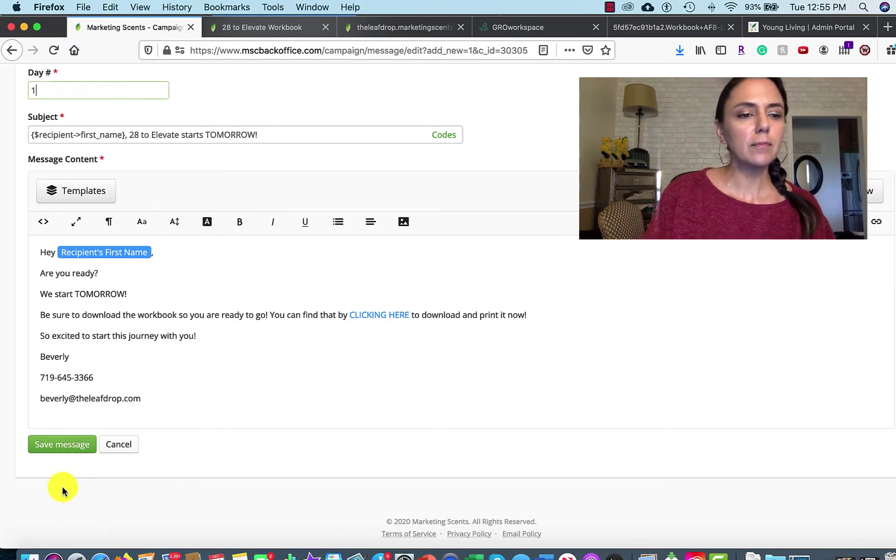
{"action": "left_click", "coordinate": [70, 448]}
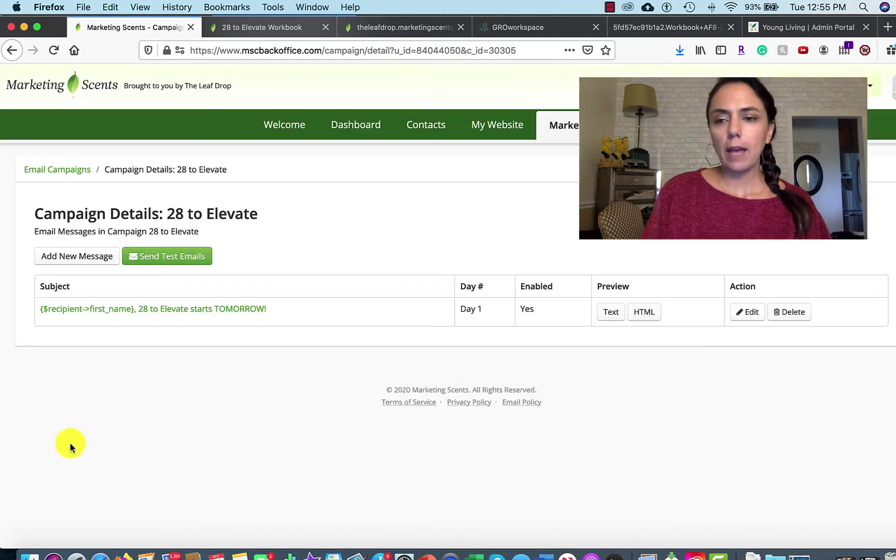
Start a new campaign message and select the Day #1 heading text in the Word document.
{"action": "left_click", "coordinate": [88, 258]}
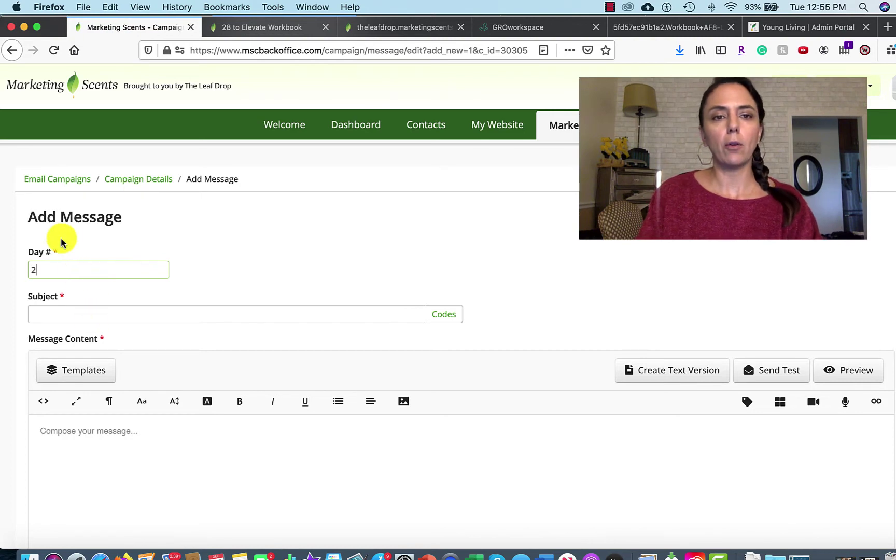
{"action": "left_click", "coordinate": [548, 555]}
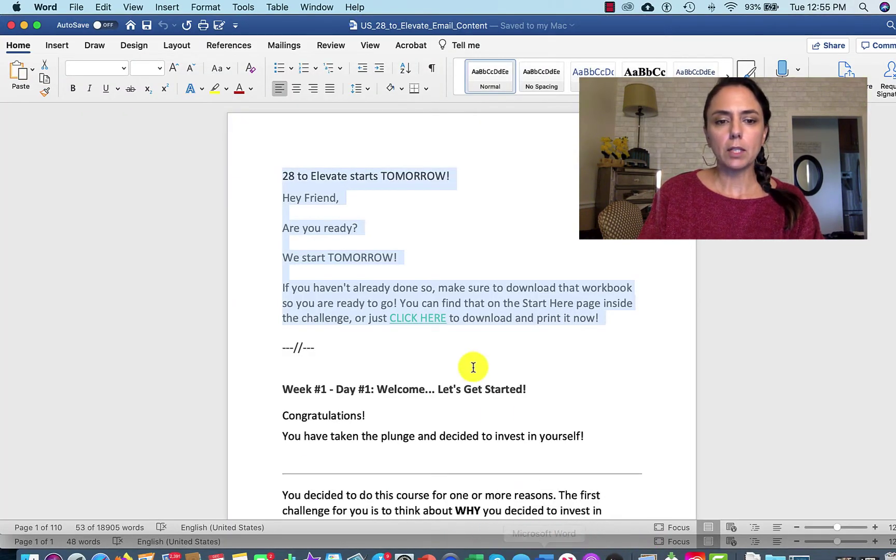
{"action": "scroll", "coordinate": [472, 366], "scroll_direction": "down", "scroll_amount": 5}
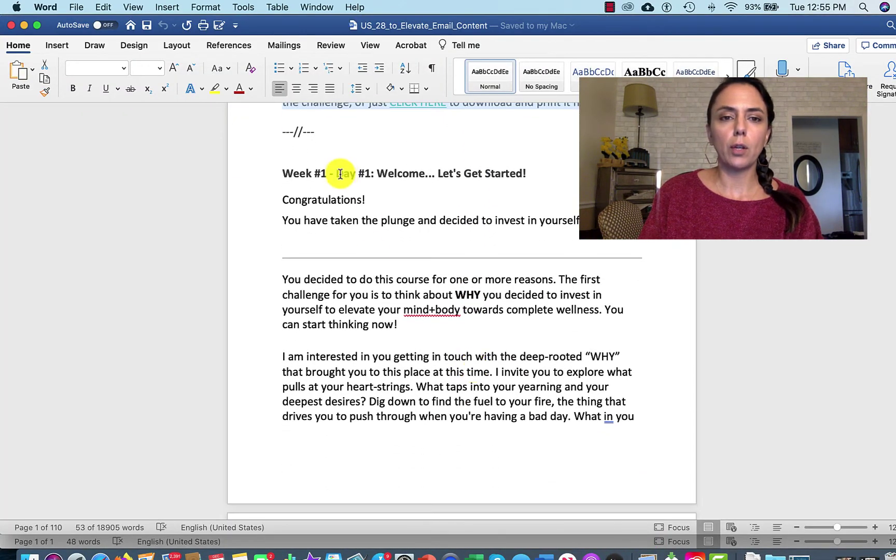
{"action": "left_click_drag", "start_coordinate": [337, 173], "coordinate": [534, 173]}
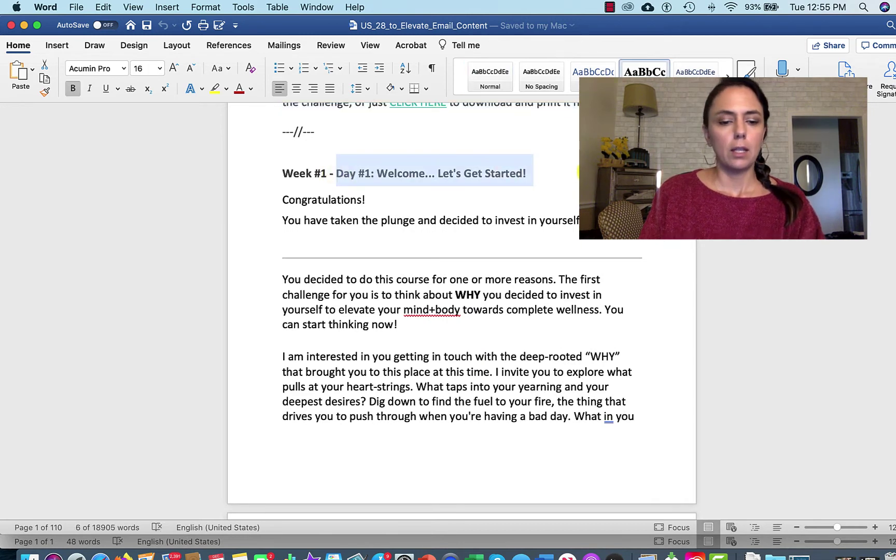
Enter the subject 'Welcome' followed by the Recipient's First Name code.
{"action": "left_click", "coordinate": [124, 557]}
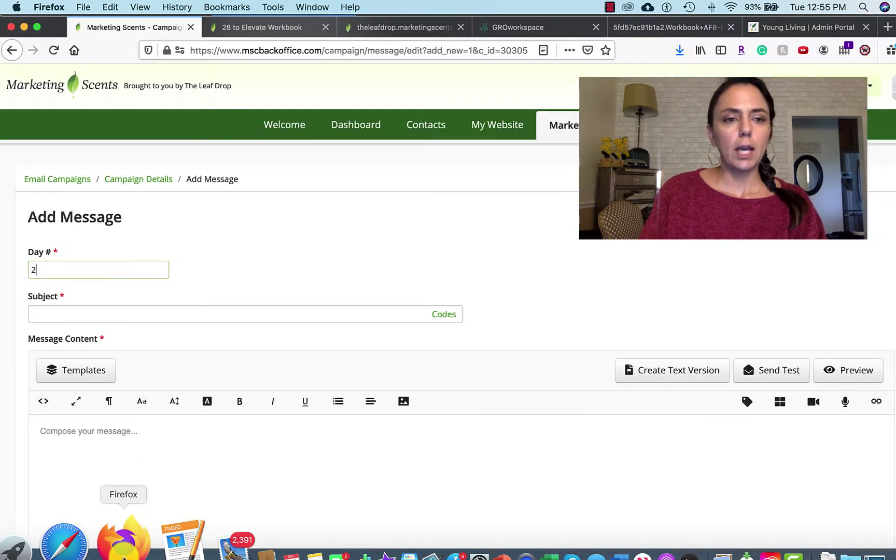
{"action": "left_click", "coordinate": [80, 311]}
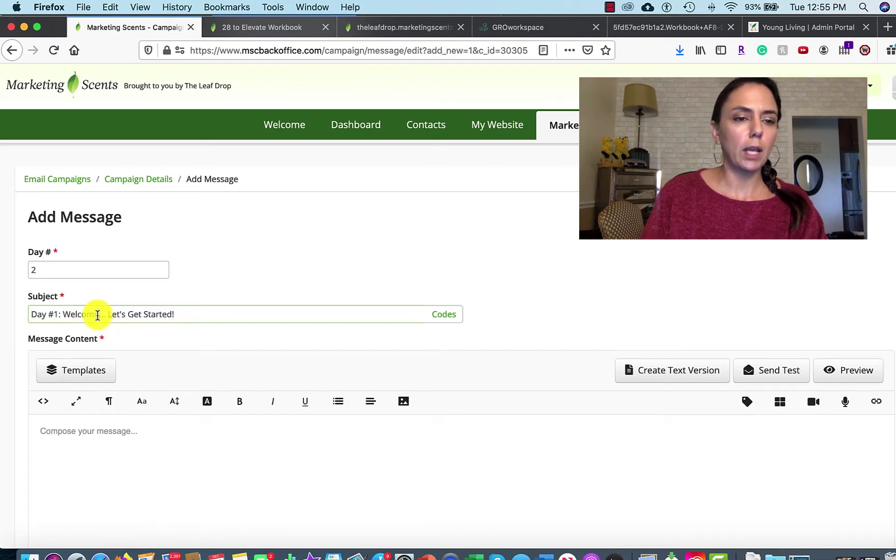
{"action": "left_click", "coordinate": [445, 316]}
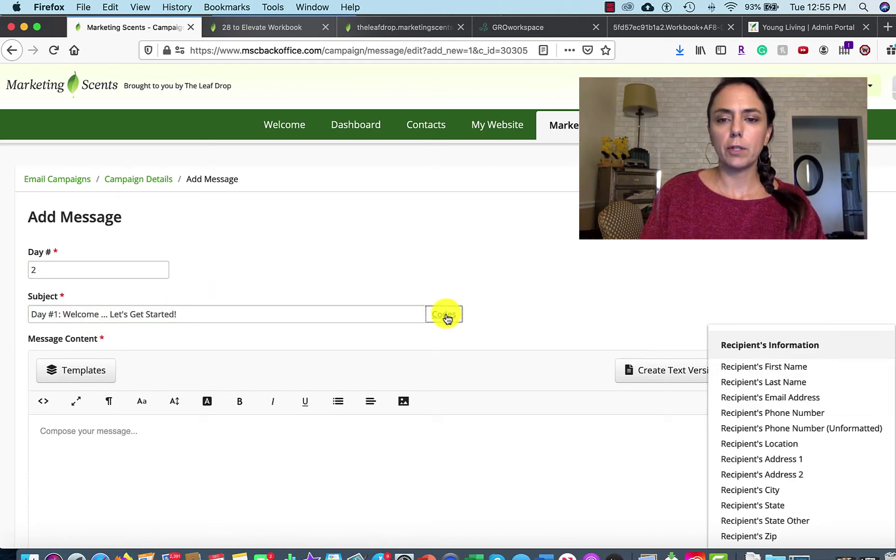
{"action": "left_click", "coordinate": [743, 366]}
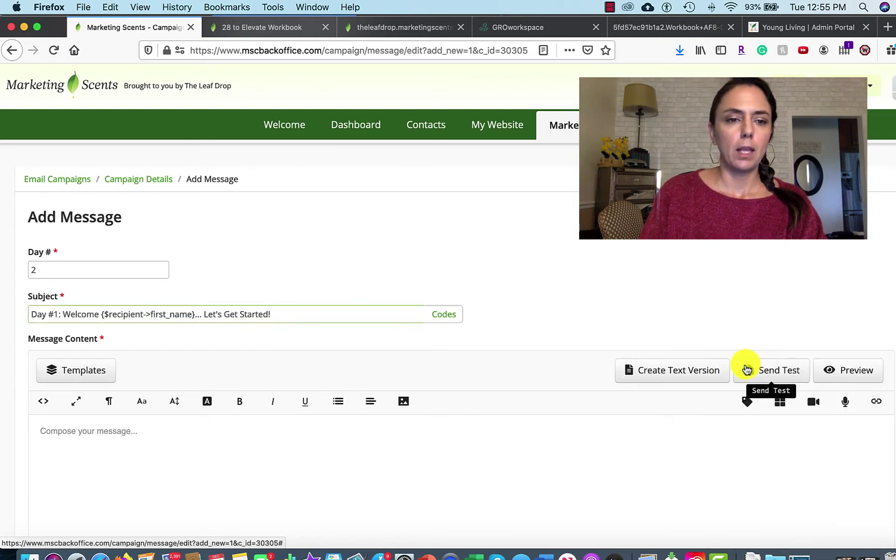
{"action": "left_click", "coordinate": [84, 430]}
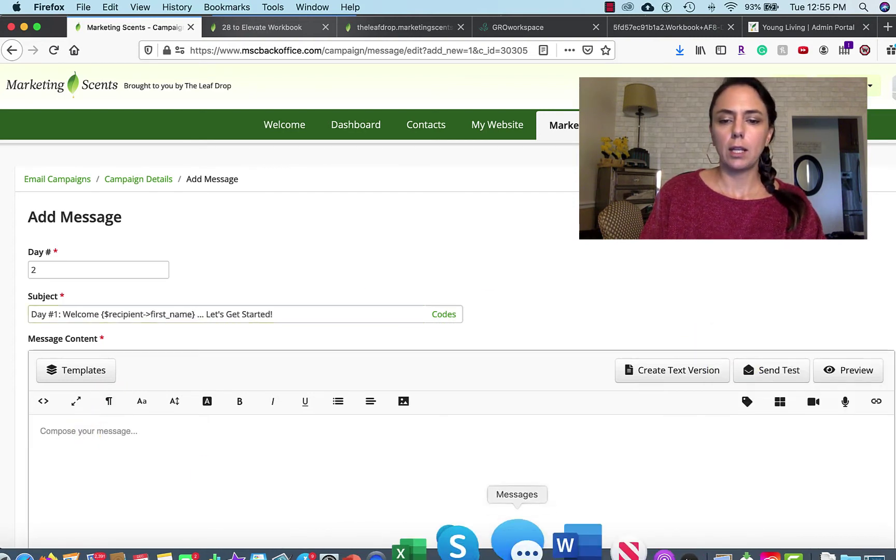
{"action": "left_click", "coordinate": [542, 542]}
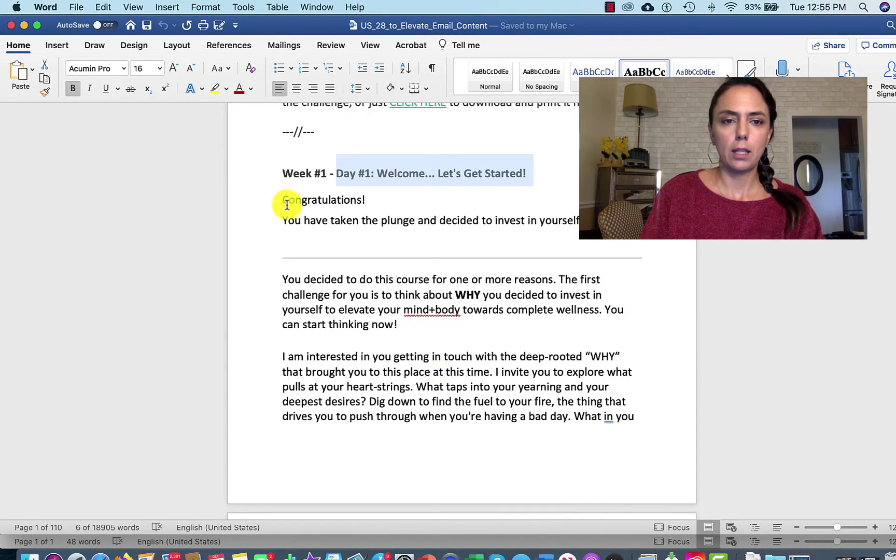
Copy the Word text from 'Congratulations!' through 'want to share!' and place the caret in the message body.
{"action": "left_click_drag", "start_coordinate": [285, 202], "coordinate": [592, 414]}
{"action": "scroll", "coordinate": [592, 418], "scroll_direction": "down", "scroll_amount": 4}
{"action": "scroll", "coordinate": [591, 419], "scroll_direction": "down", "scroll_amount": 10}
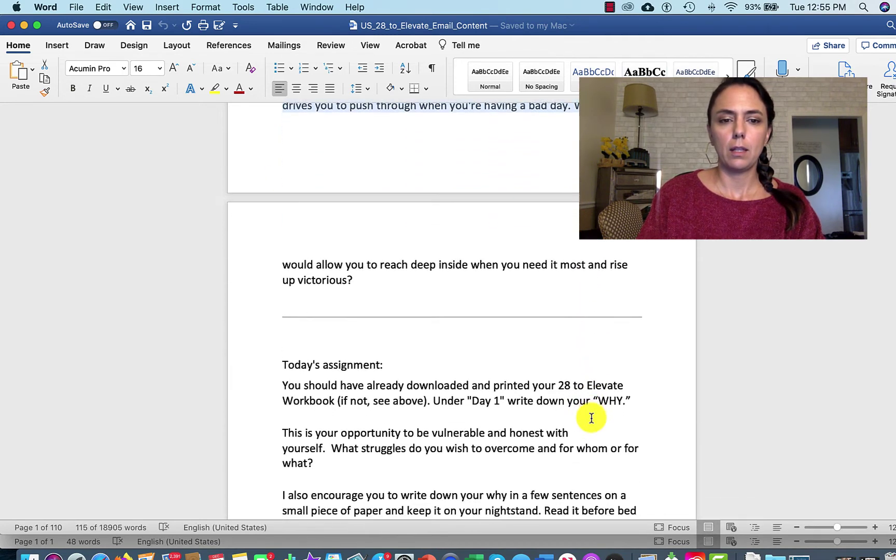
{"action": "scroll", "coordinate": [591, 418], "scroll_direction": "down", "scroll_amount": 10}
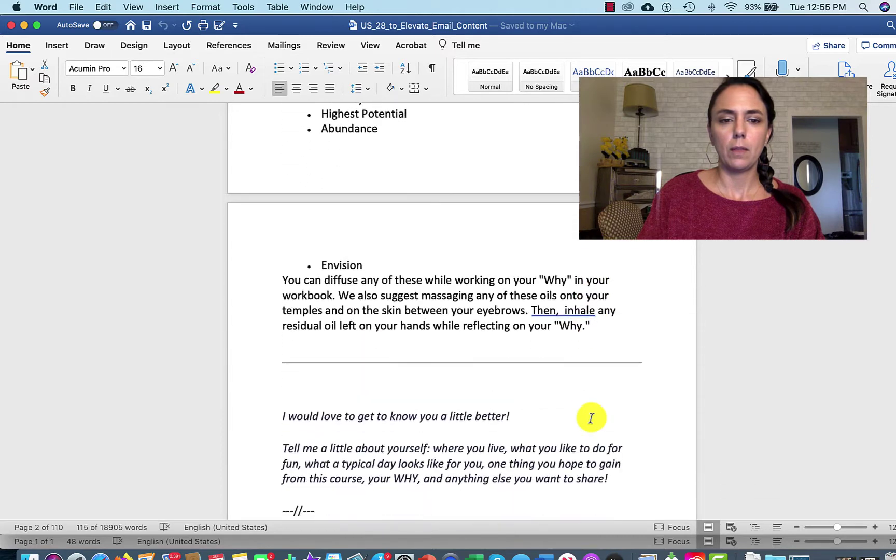
{"action": "scroll", "coordinate": [592, 418], "scroll_direction": "up", "scroll_amount": 1}
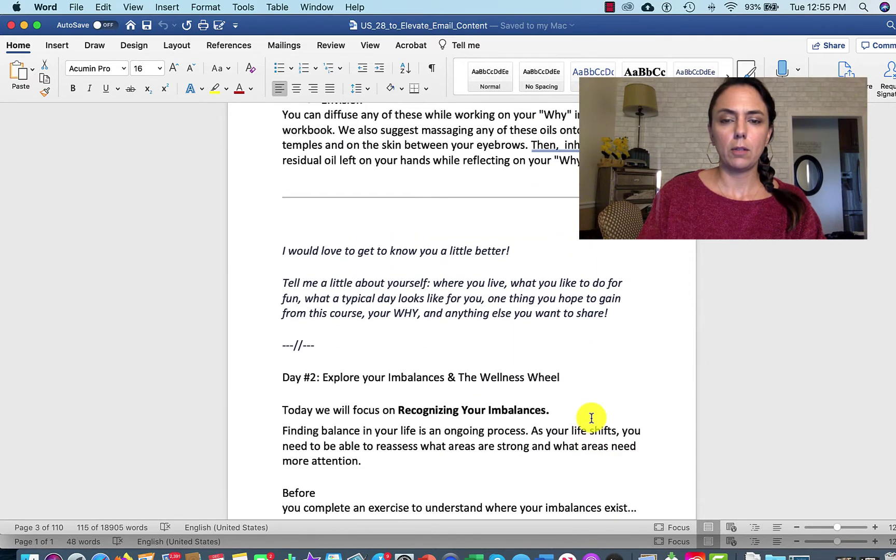
{"action": "left_click", "coordinate": [622, 318], "text": "shift"}
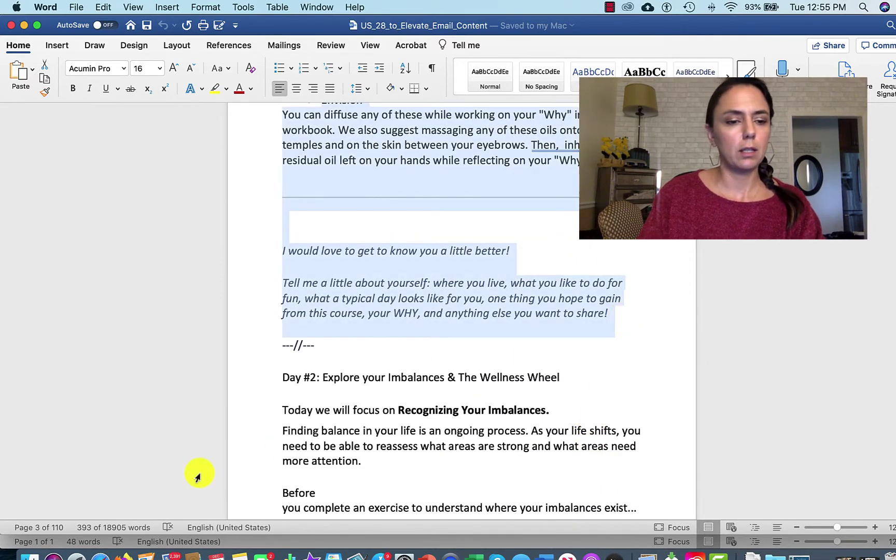
{"action": "left_click", "coordinate": [122, 556]}
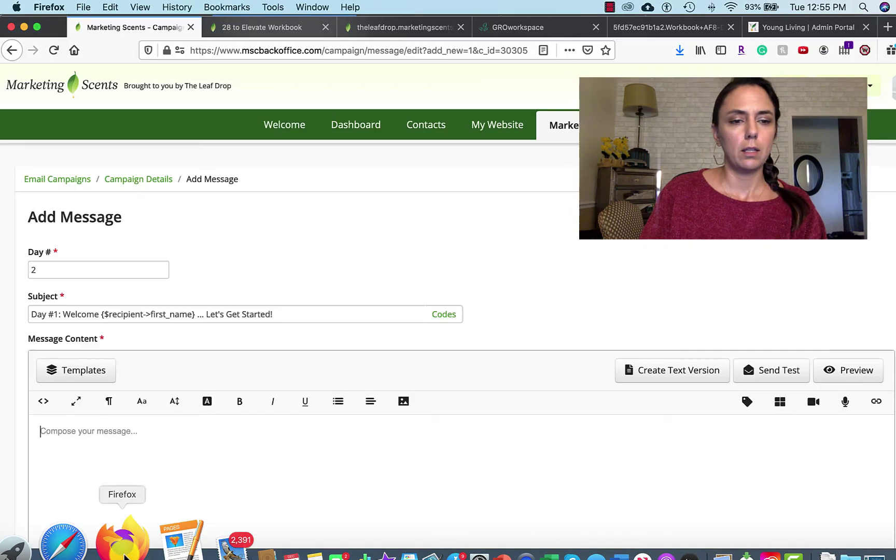
{"action": "left_click", "coordinate": [71, 444]}
Paste the Congratulations! email text into the Day 2 body and correct 'omy' to 'my'.
{"action": "key", "text": "super+v"}
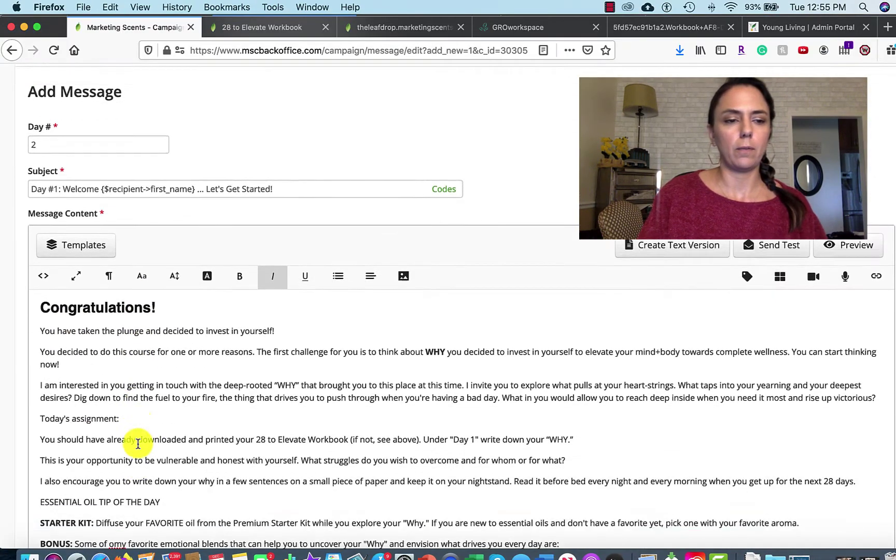
{"action": "scroll", "coordinate": [137, 443], "scroll_direction": "down", "scroll_amount": 2}
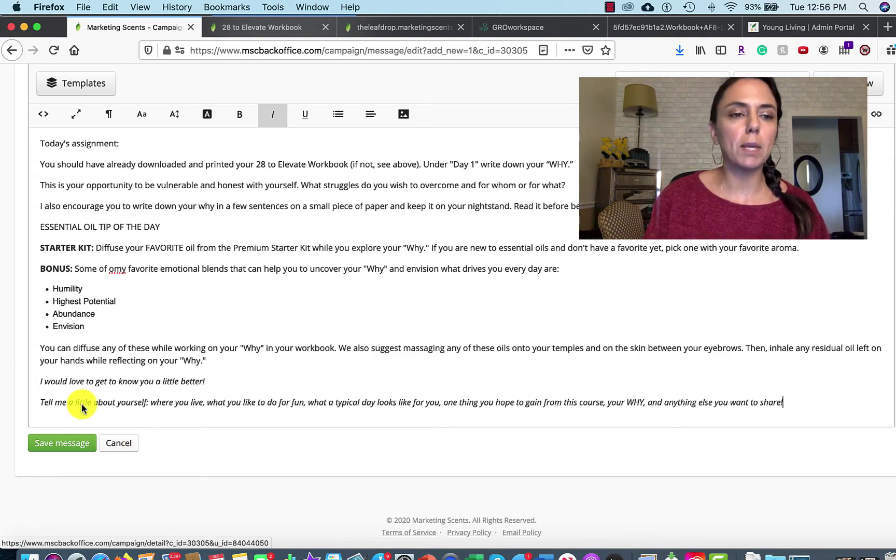
{"action": "left_click", "coordinate": [114, 270]}
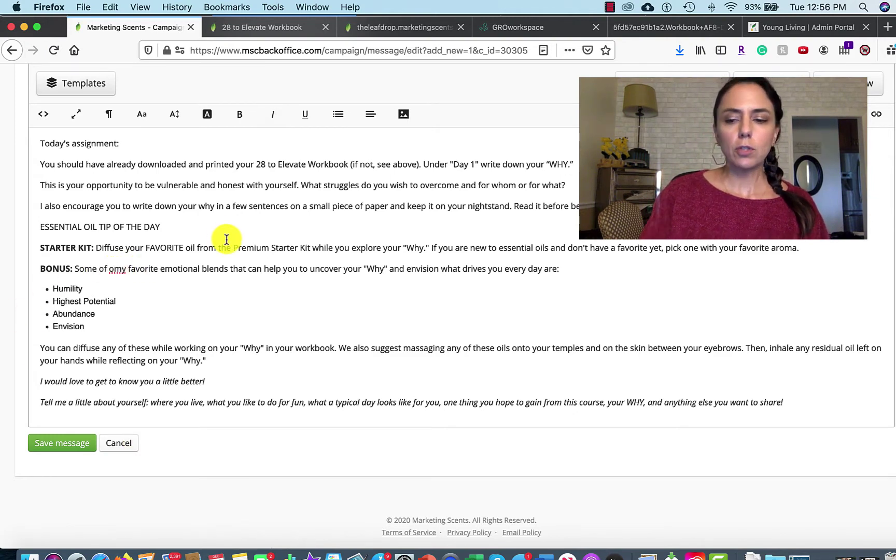
{"action": "key", "text": "BackSpace"}
{"action": "scroll", "coordinate": [397, 261], "scroll_direction": "up", "scroll_amount": 1}
{"action": "scroll", "coordinate": [396, 261], "scroll_direction": "up", "scroll_amount": 5}
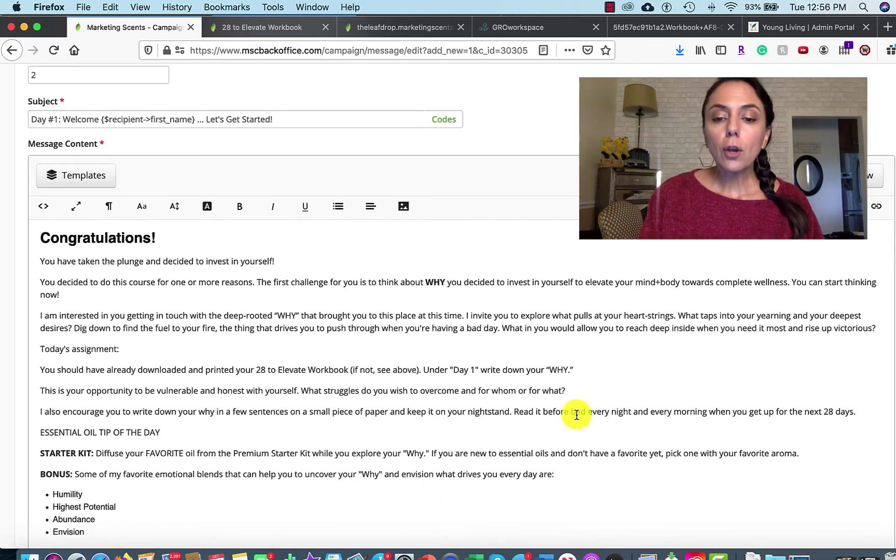
{"action": "left_click", "coordinate": [547, 554]}
Open the document's 'Listen to:' podcast link on YouTube and copy the video URL.
{"action": "scroll", "coordinate": [452, 382], "scroll_direction": "down", "scroll_amount": 6}
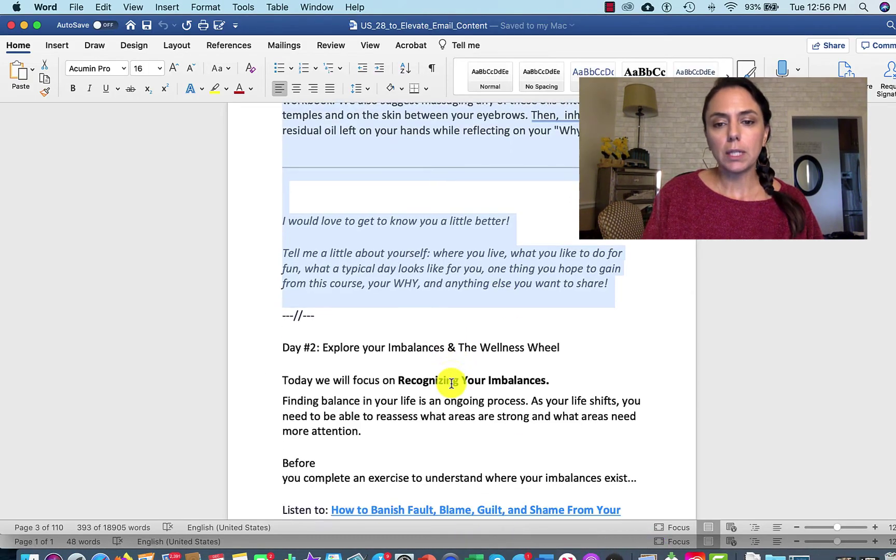
{"action": "scroll", "coordinate": [451, 384], "scroll_direction": "down", "scroll_amount": 4}
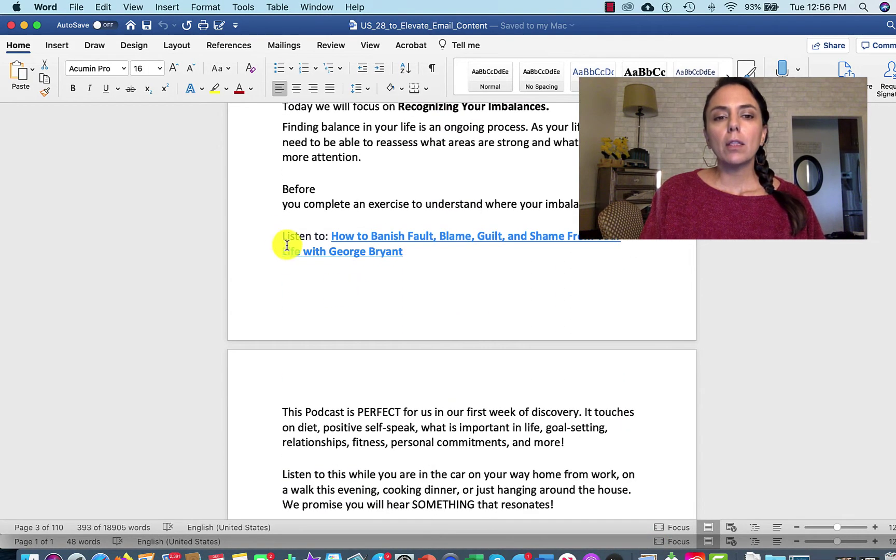
{"action": "left_click", "coordinate": [461, 236]}
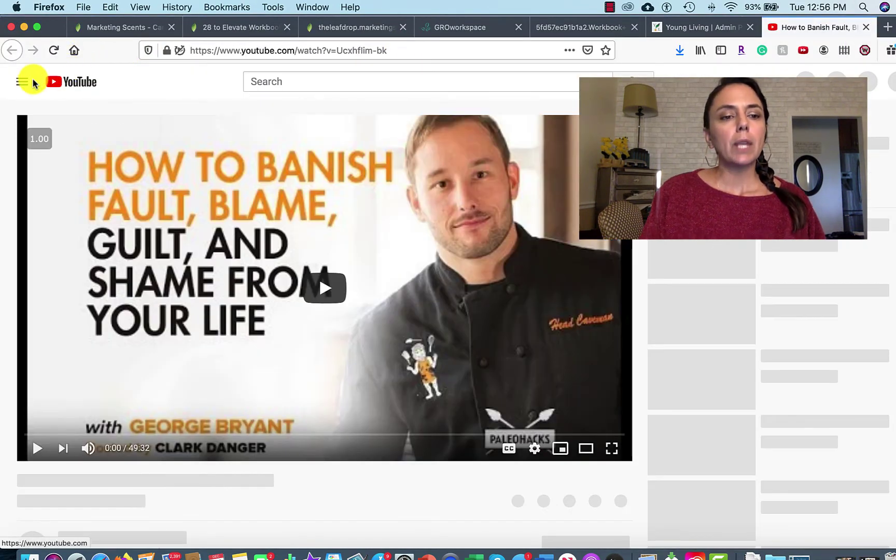
{"action": "left_click", "coordinate": [404, 51]}
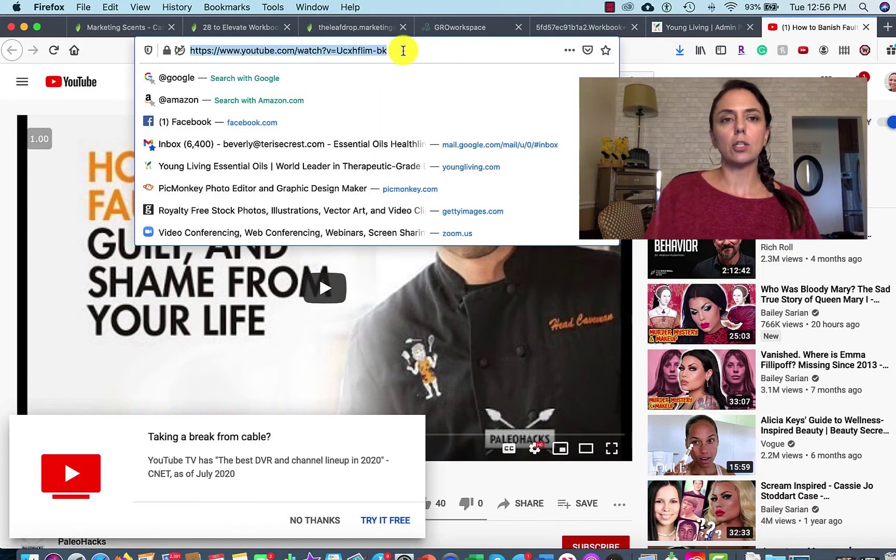
{"action": "left_click", "coordinate": [371, 26]}
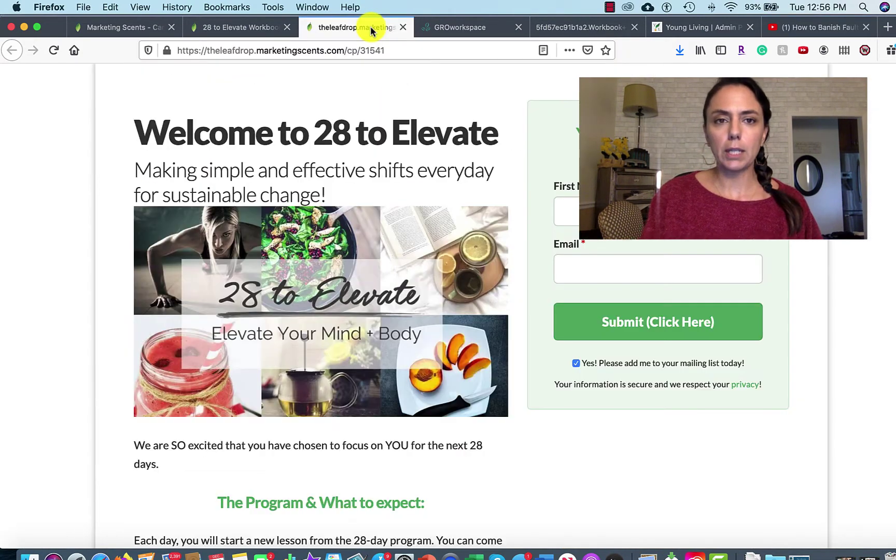
{"action": "left_click", "coordinate": [250, 28]}
Save the Day 2 message to the 28 to Elevate campaign.
{"action": "left_click", "coordinate": [121, 28]}
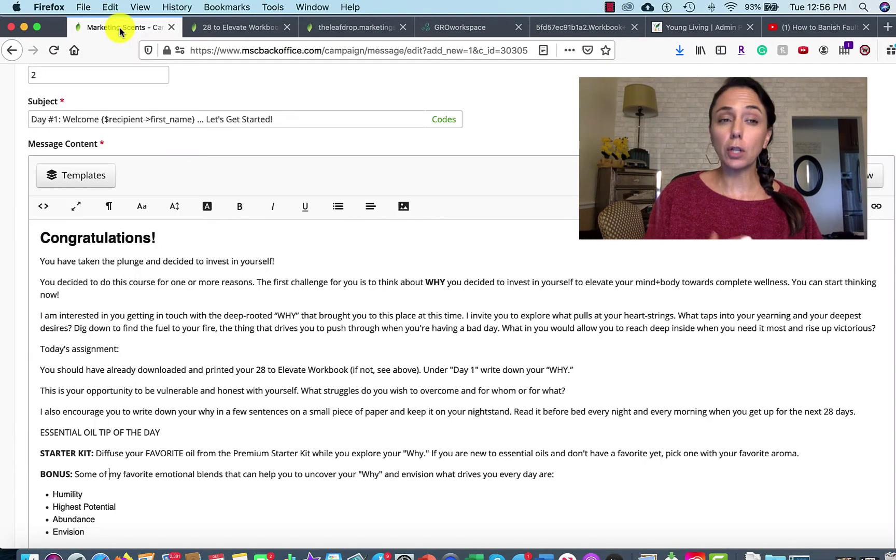
{"action": "scroll", "coordinate": [366, 411], "scroll_direction": "down", "scroll_amount": 5}
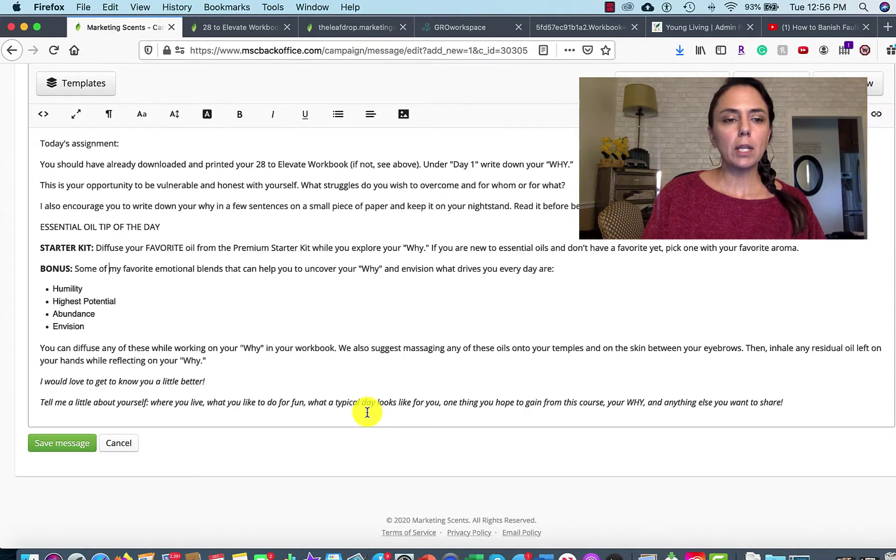
{"action": "left_click", "coordinate": [51, 445]}
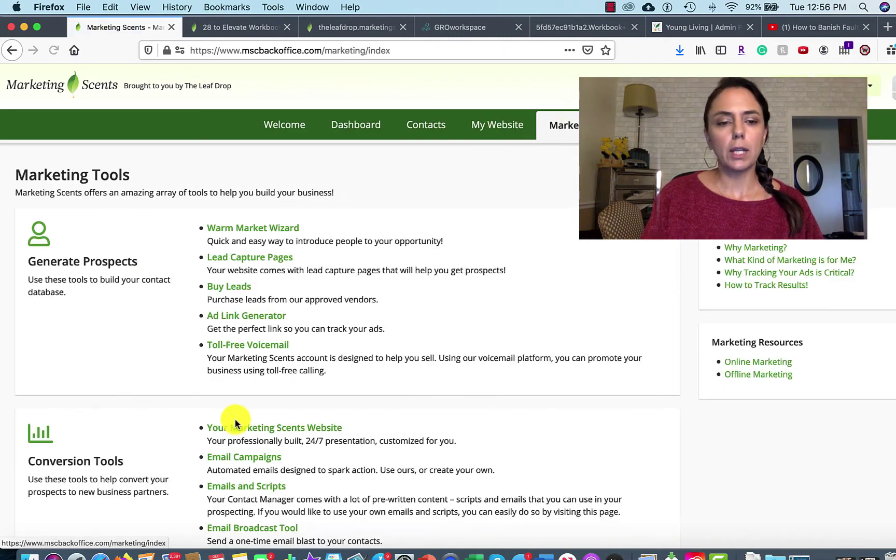
Open Video Creator under Conversion Tools on the Marketing Tools page.
{"action": "scroll", "coordinate": [234, 422], "scroll_direction": "down", "scroll_amount": 5}
{"action": "scroll", "coordinate": [237, 425], "scroll_direction": "down", "scroll_amount": 4}
{"action": "scroll", "coordinate": [236, 423], "scroll_direction": "up", "scroll_amount": 3}
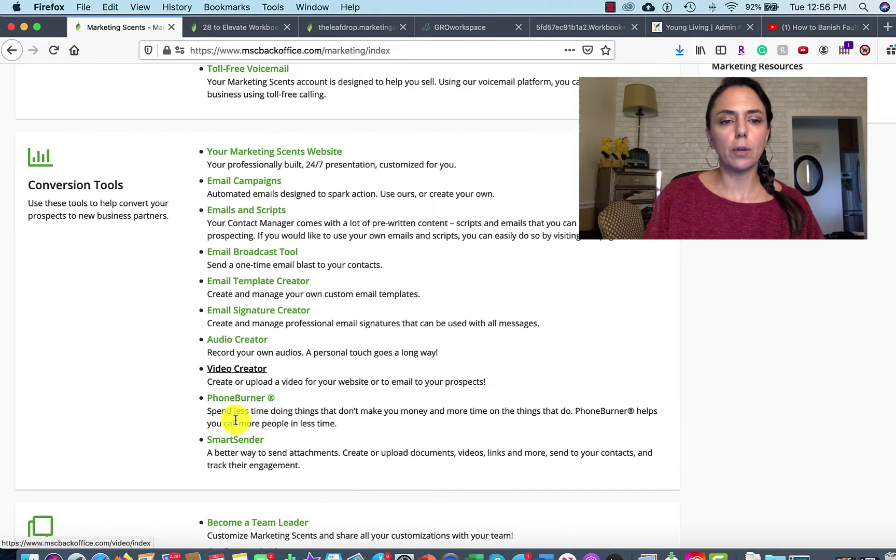
{"action": "left_click", "coordinate": [236, 371]}
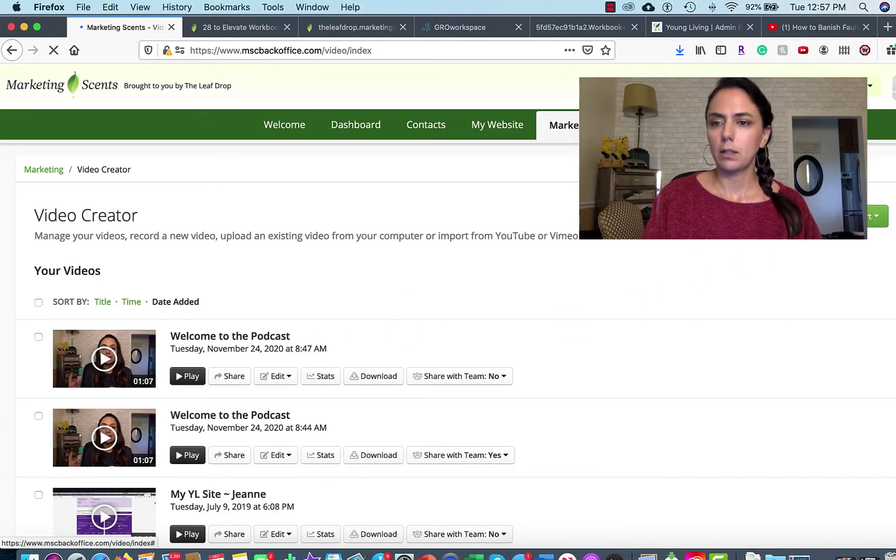
Import the YouTube video 'How to Banish Fault, Blame, Guilt, and Shame' from its URL.
{"action": "left_click", "coordinate": [869, 212]}
{"action": "left_click", "coordinate": [864, 243]}
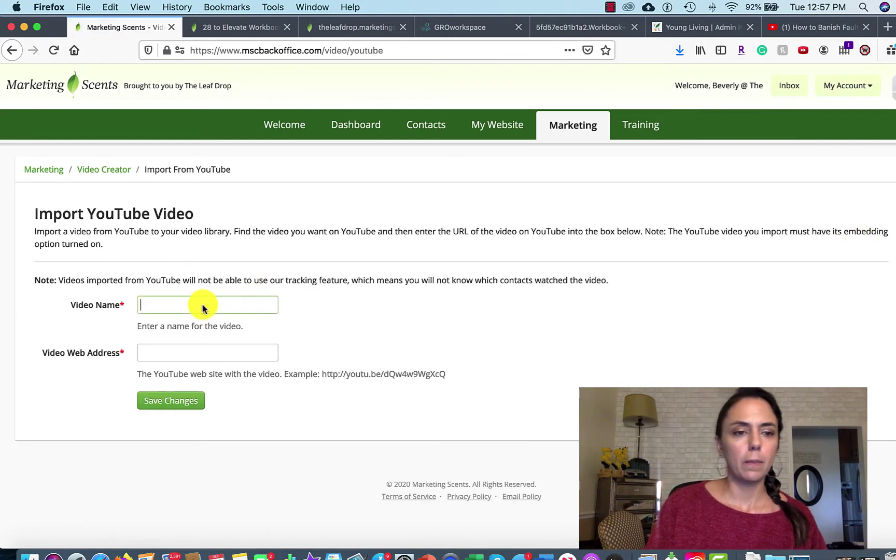
{"action": "left_click", "coordinate": [170, 347]}
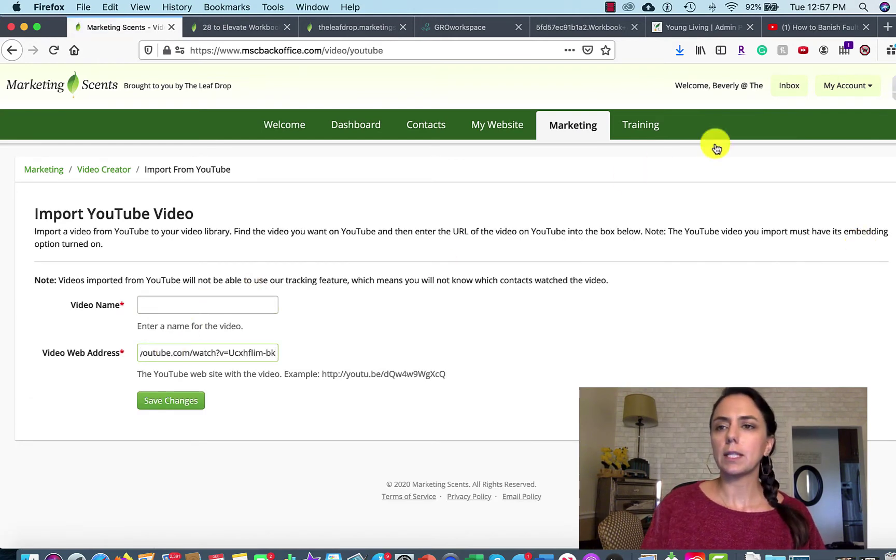
{"action": "left_click", "coordinate": [819, 27]}
{"action": "scroll", "coordinate": [214, 350], "scroll_direction": "down", "scroll_amount": 2}
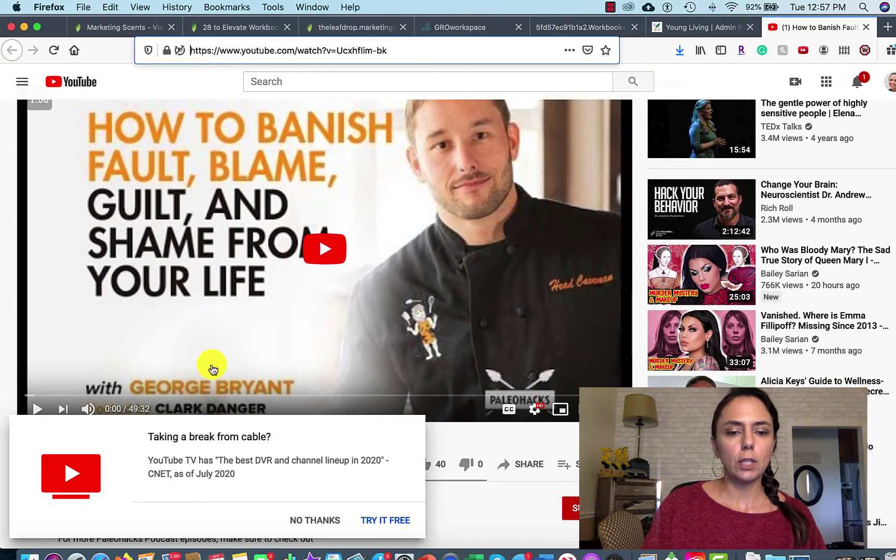
{"action": "left_click", "coordinate": [307, 519]}
{"action": "scroll", "coordinate": [239, 478], "scroll_direction": "down", "scroll_amount": 5}
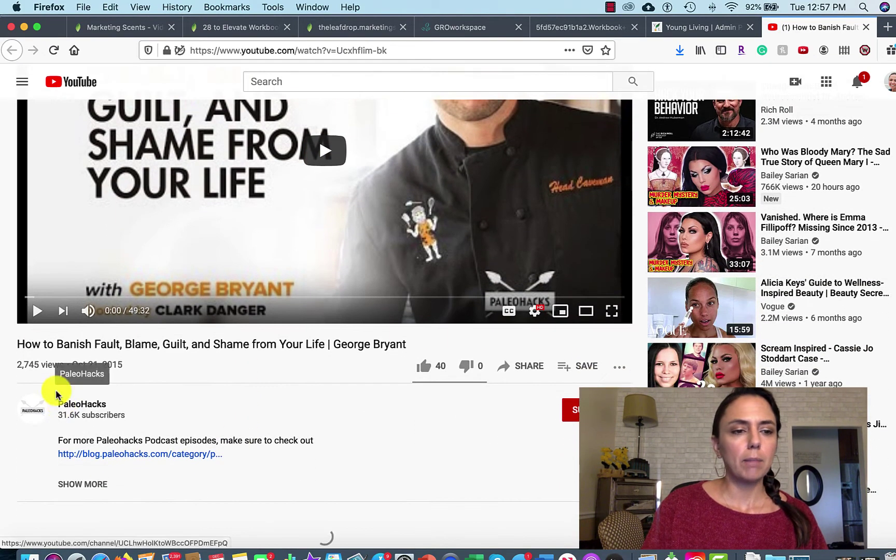
{"action": "left_click_drag", "start_coordinate": [19, 344], "coordinate": [411, 349]}
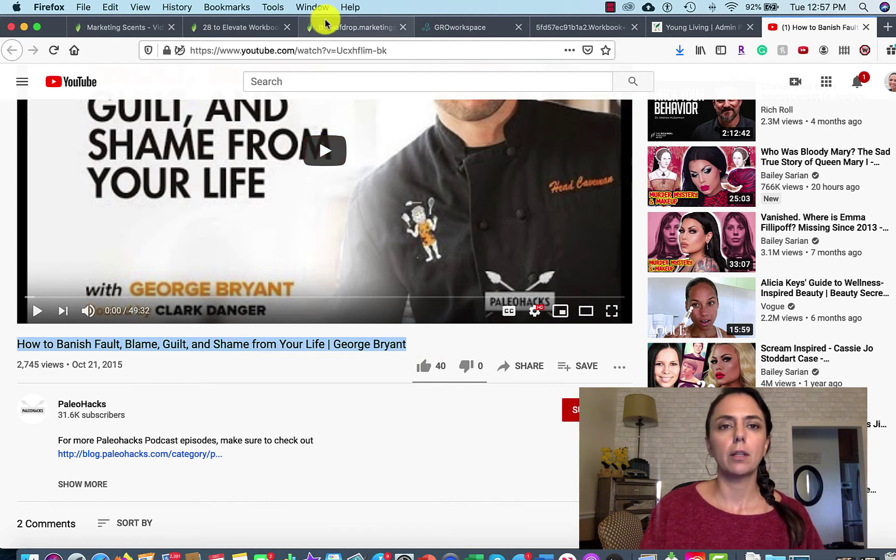
{"action": "left_click", "coordinate": [135, 23]}
{"action": "left_click", "coordinate": [203, 306]}
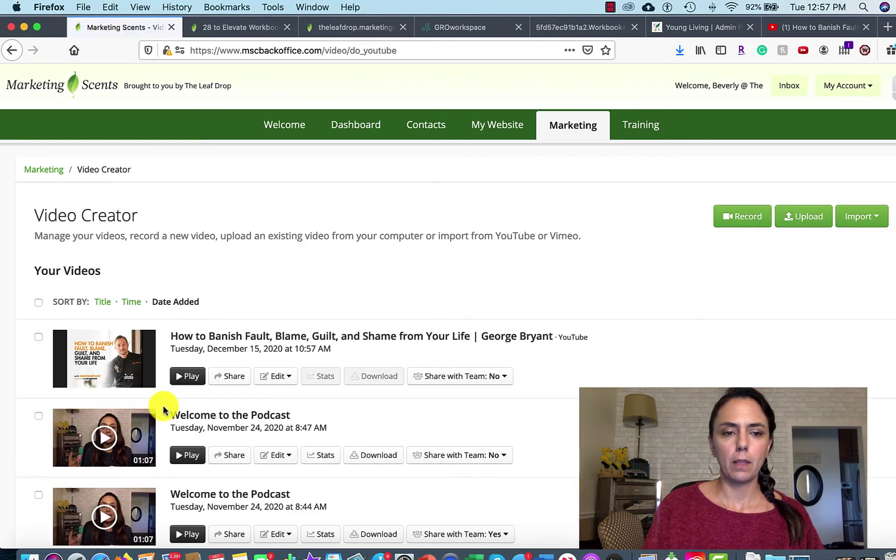
Set Share with Team to Yes for the imported video.
{"action": "left_click", "coordinate": [502, 376]}
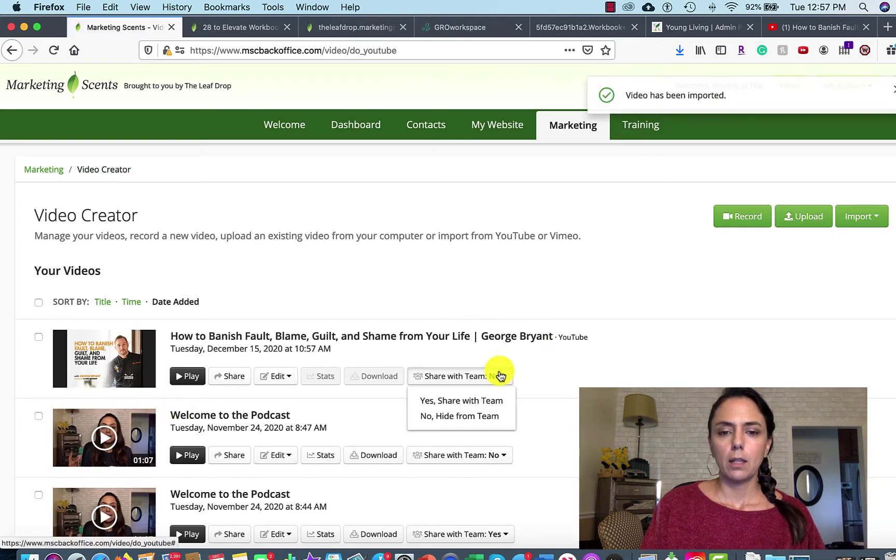
{"action": "left_click", "coordinate": [471, 401]}
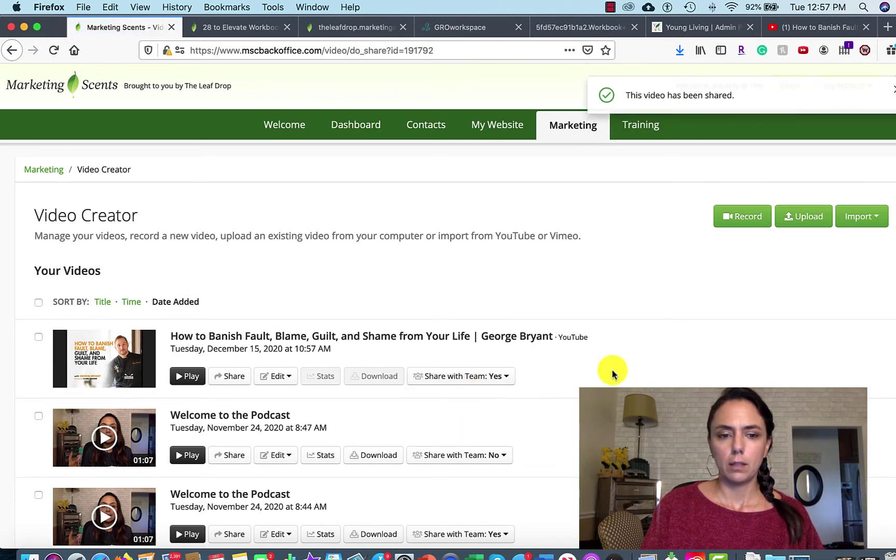
{"action": "left_click", "coordinate": [232, 378]}
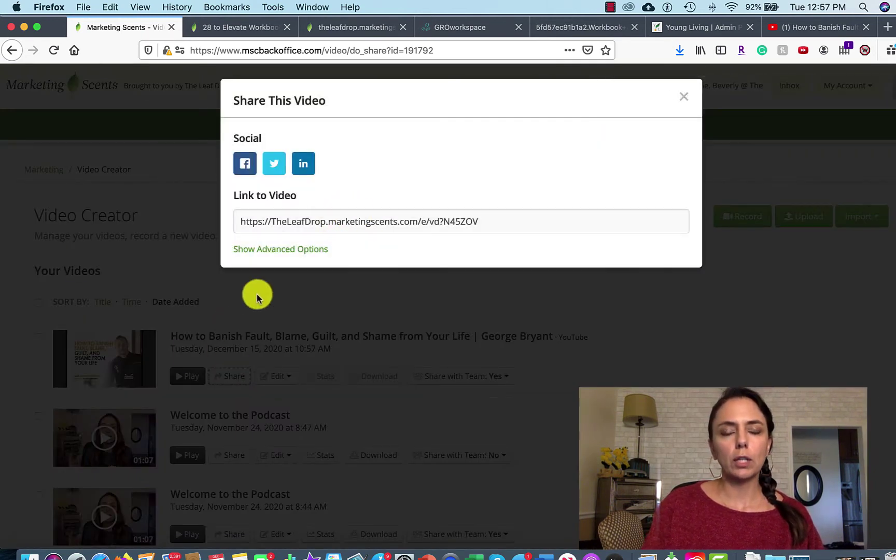
{"action": "left_click", "coordinate": [684, 101]}
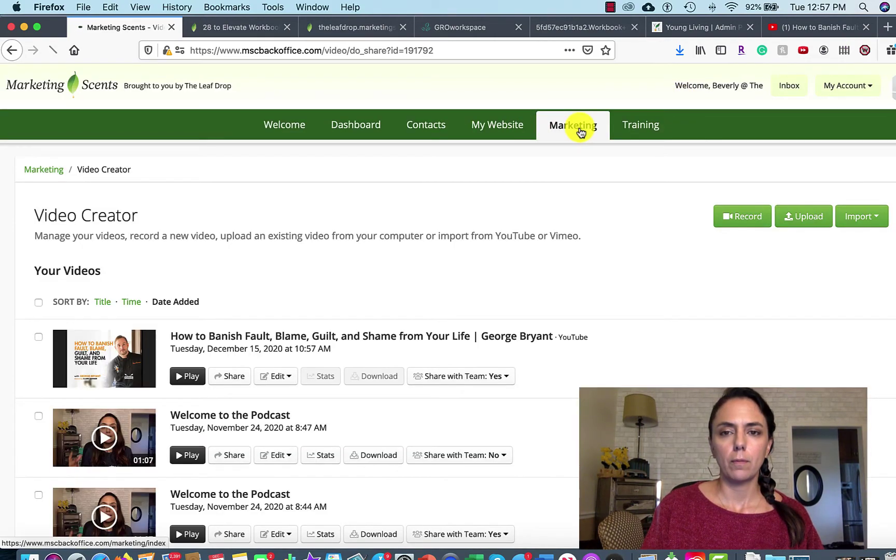
{"action": "left_click", "coordinate": [583, 133]}
Open the 28 to Elevate Day 2 message and add a blank line after 'Congratulations!'.
{"action": "scroll", "coordinate": [290, 452], "scroll_direction": "down", "scroll_amount": 2}
{"action": "scroll", "coordinate": [291, 452], "scroll_direction": "down", "scroll_amount": 2}
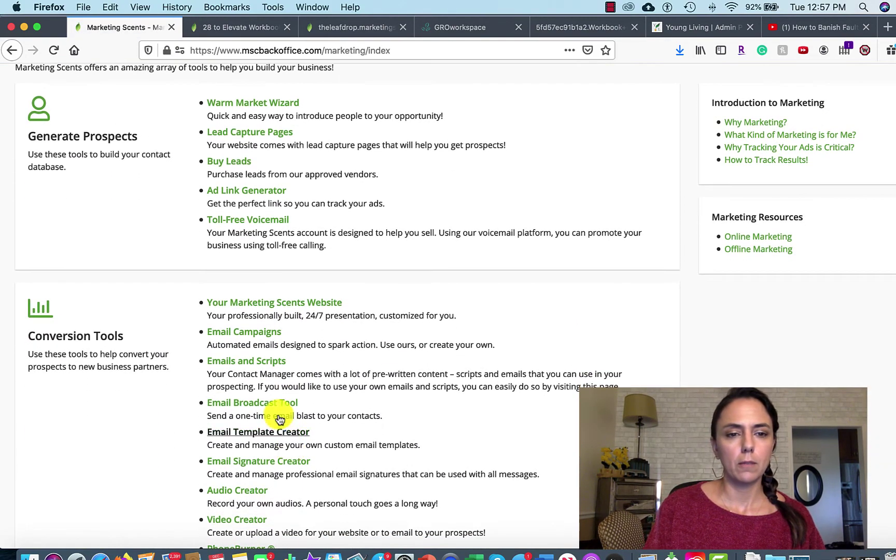
{"action": "left_click", "coordinate": [250, 332]}
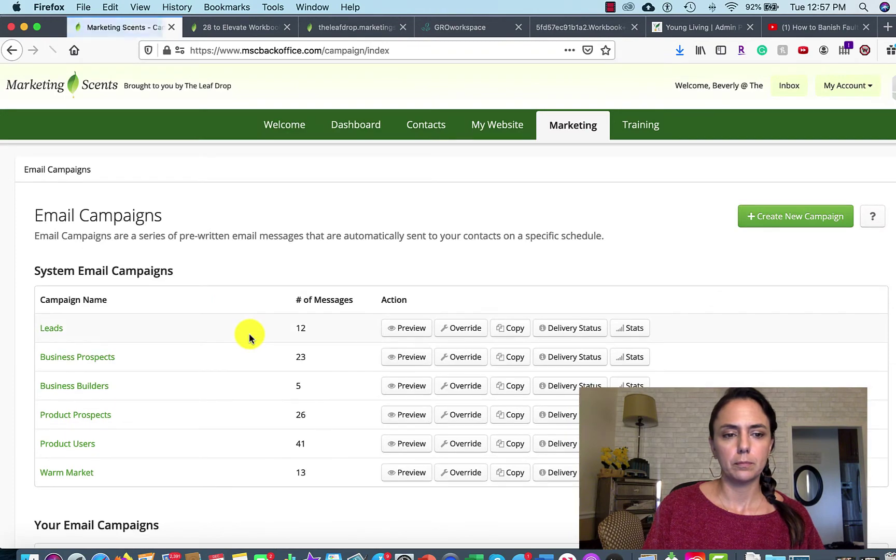
{"action": "scroll", "coordinate": [178, 449], "scroll_direction": "down", "scroll_amount": 5}
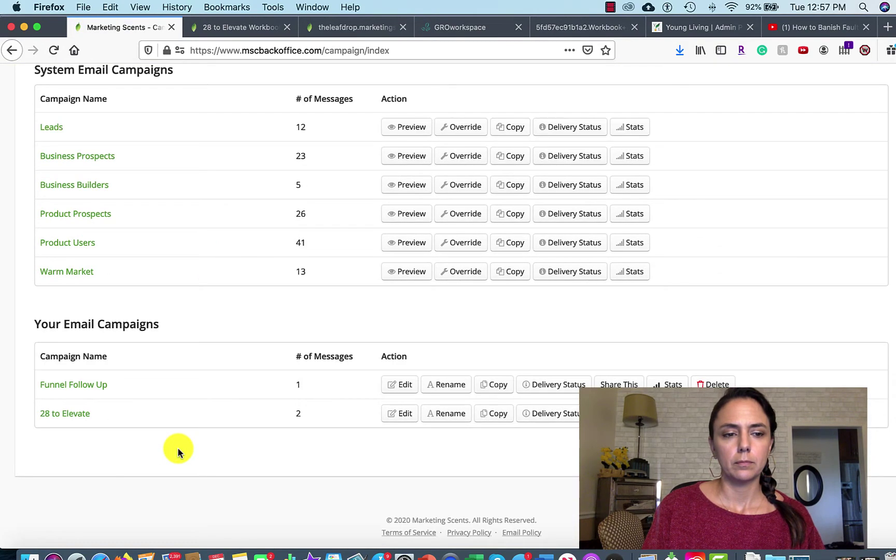
{"action": "left_click", "coordinate": [403, 419]}
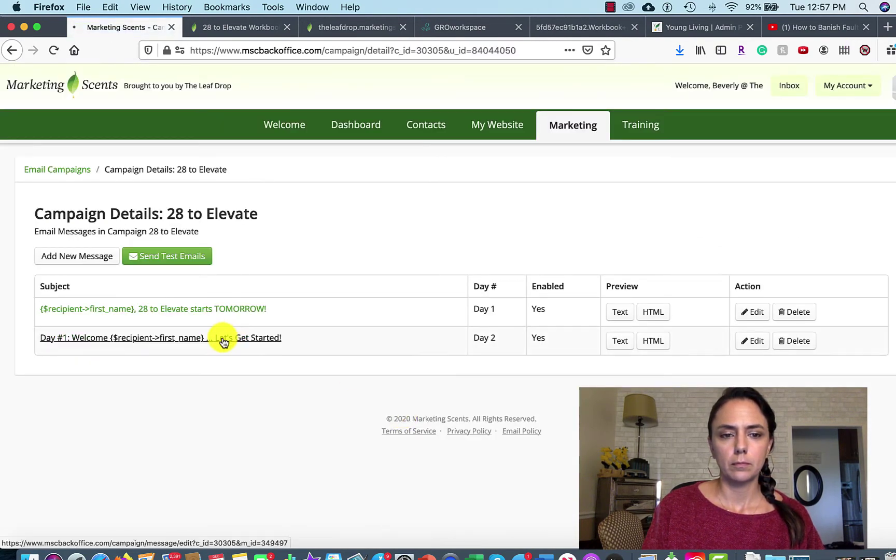
{"action": "left_click", "coordinate": [224, 342]}
{"action": "scroll", "coordinate": [314, 409], "scroll_direction": "down", "scroll_amount": 3}
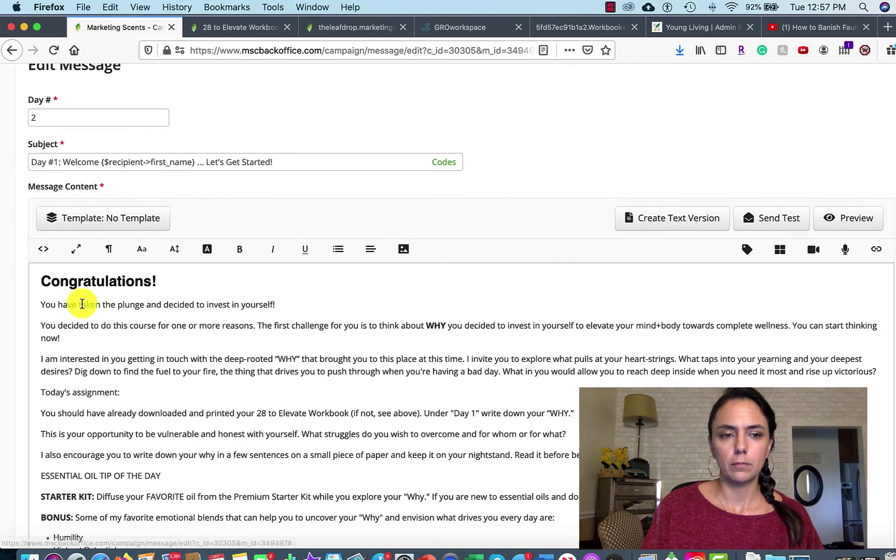
{"action": "left_click", "coordinate": [181, 280]}
{"action": "key", "text": "Return"}
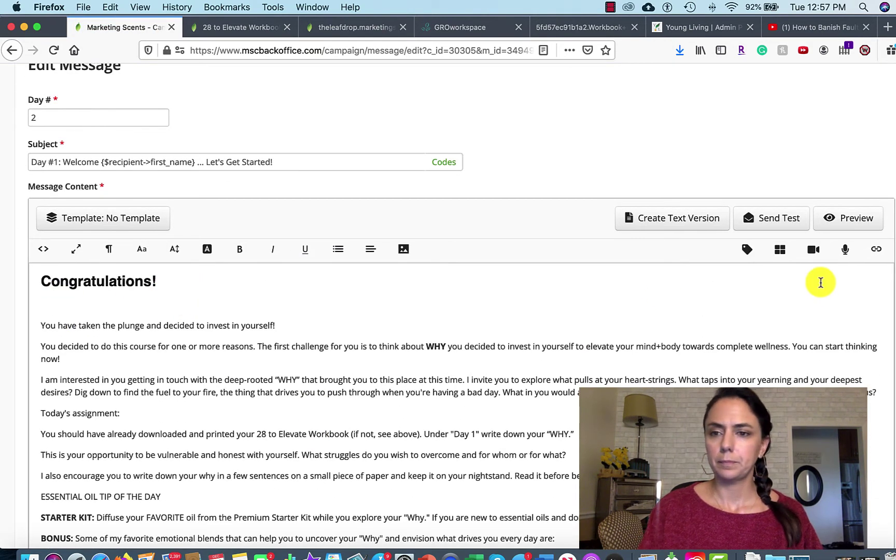
Insert the How to Banish Fault, Blame, Guilt, and Shame video thumbnail on that line.
{"action": "left_click", "coordinate": [812, 251]}
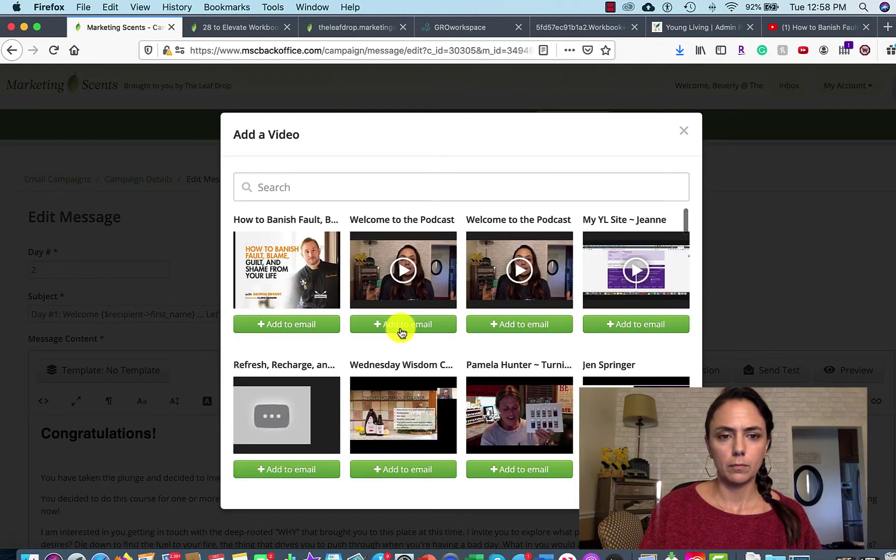
{"action": "left_click", "coordinate": [294, 328]}
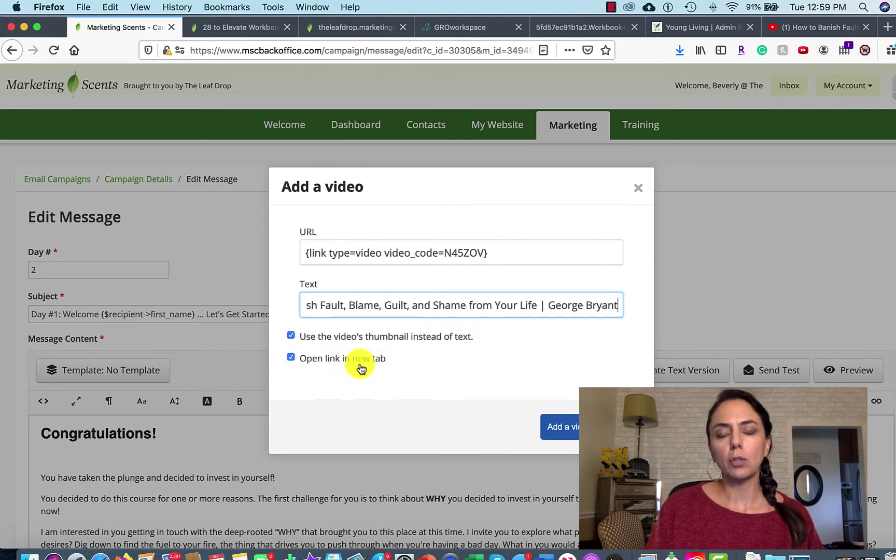
{"action": "left_click", "coordinate": [574, 432]}
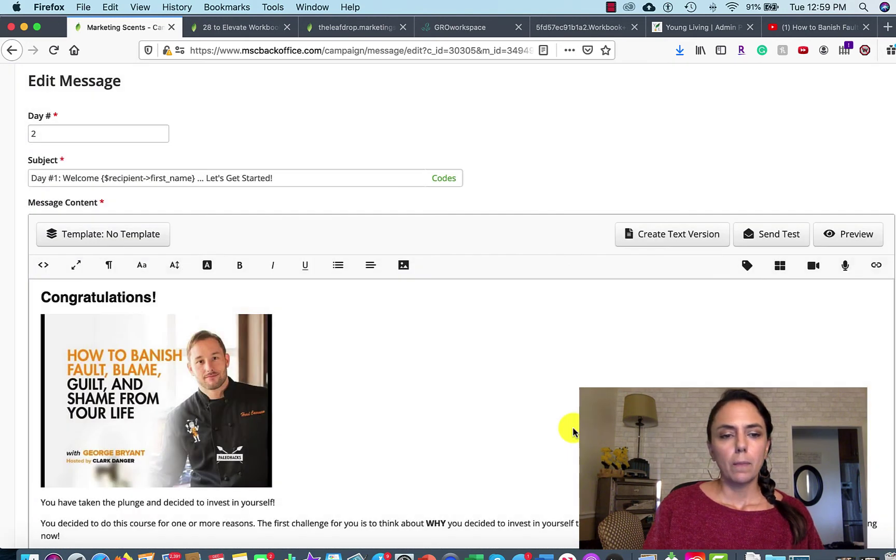
Select the inserted thumbnail and follow its link to the video's watch page.
{"action": "scroll", "coordinate": [467, 423], "scroll_direction": "down", "scroll_amount": 3}
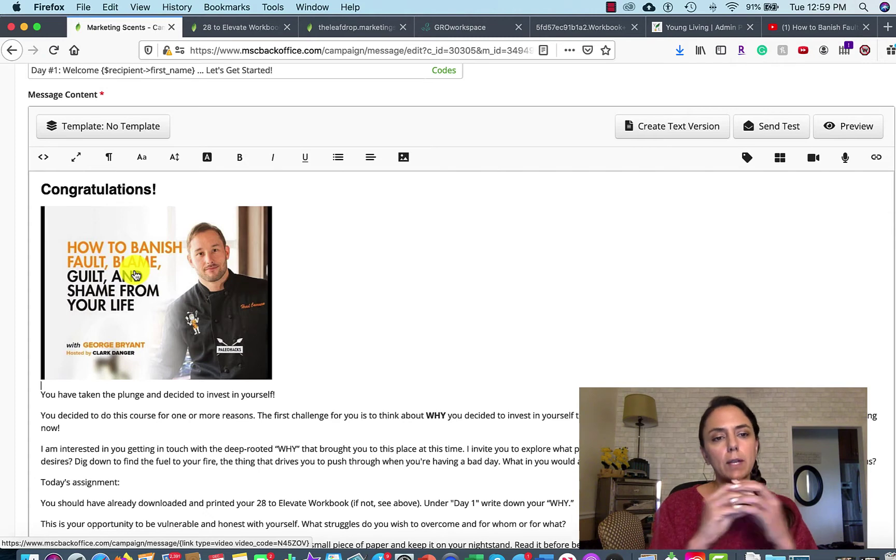
{"action": "scroll", "coordinate": [136, 275], "scroll_direction": "down", "scroll_amount": 1}
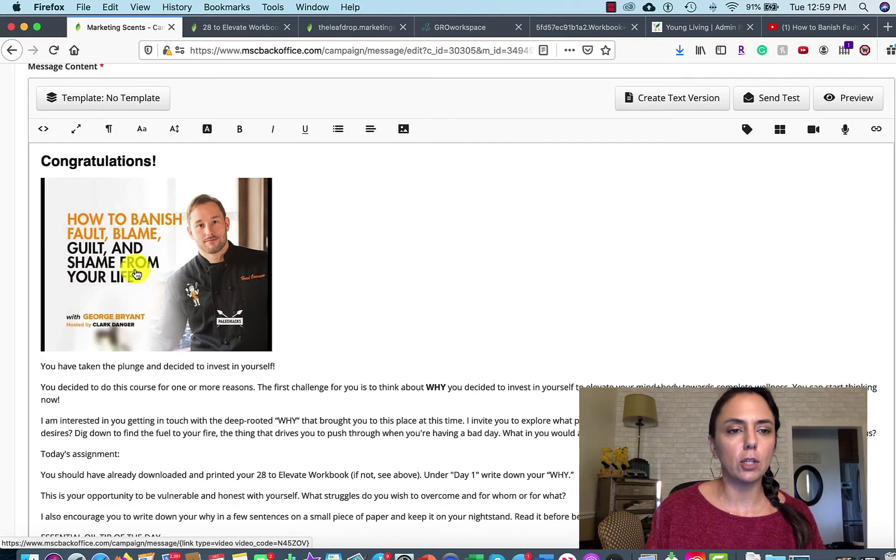
{"action": "left_click", "coordinate": [153, 259]}
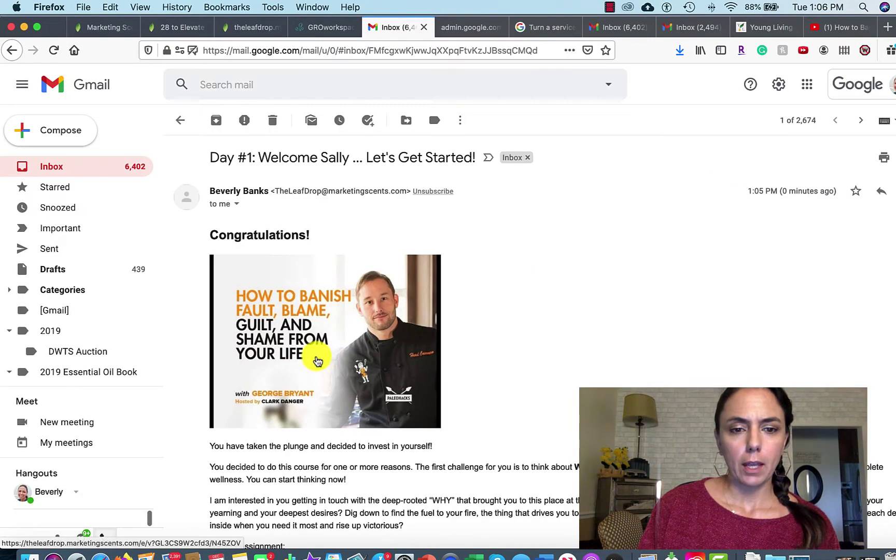
{"action": "left_click", "coordinate": [318, 362]}
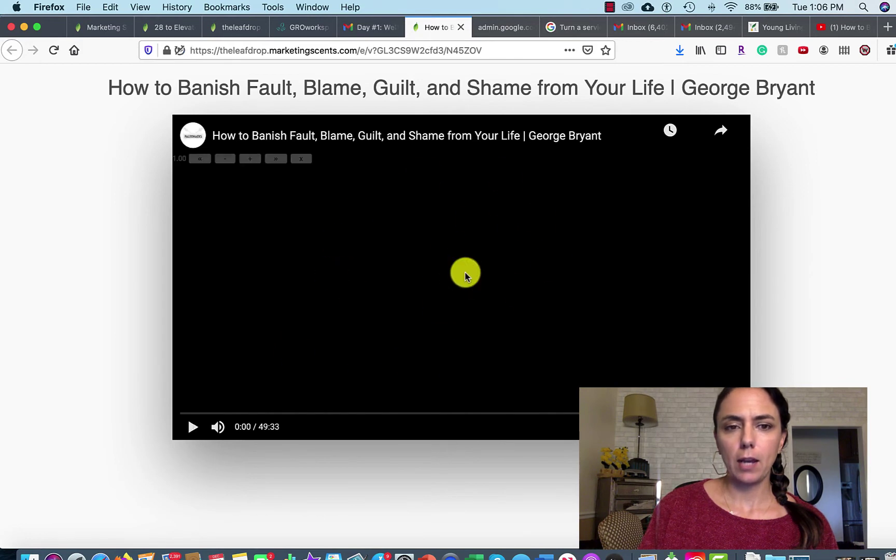
Play and pause the linked video, then check the Gmail test email shows the thumbnail.
{"action": "left_click", "coordinate": [191, 429]}
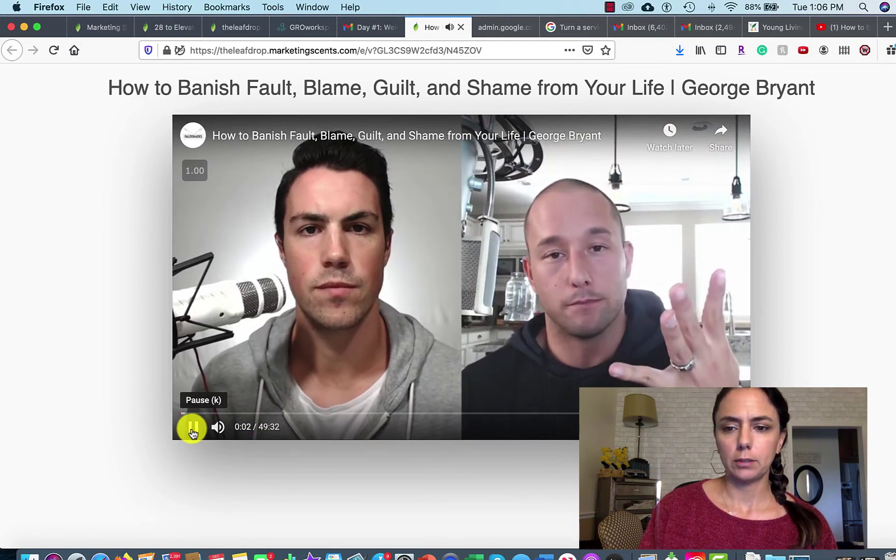
{"action": "left_click", "coordinate": [192, 428]}
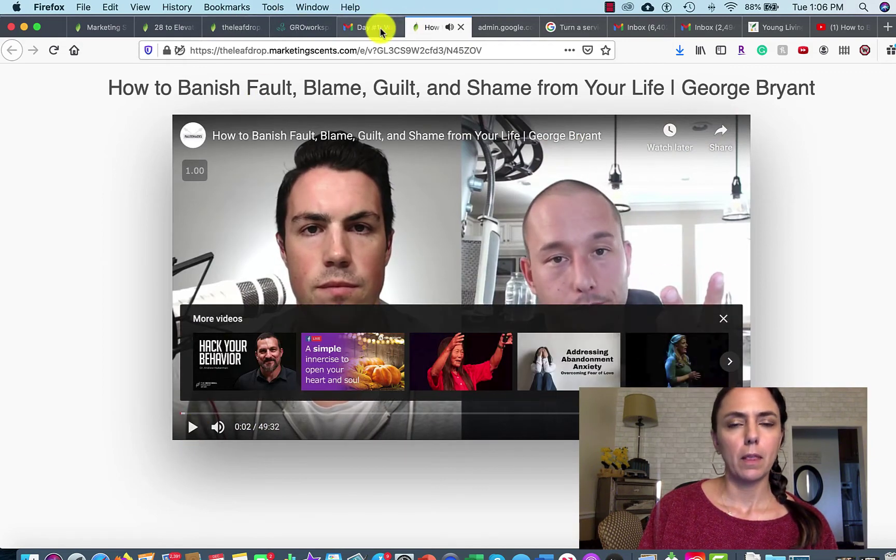
{"action": "left_click", "coordinate": [380, 30]}
{"action": "scroll", "coordinate": [573, 348], "scroll_direction": "down", "scroll_amount": 10}
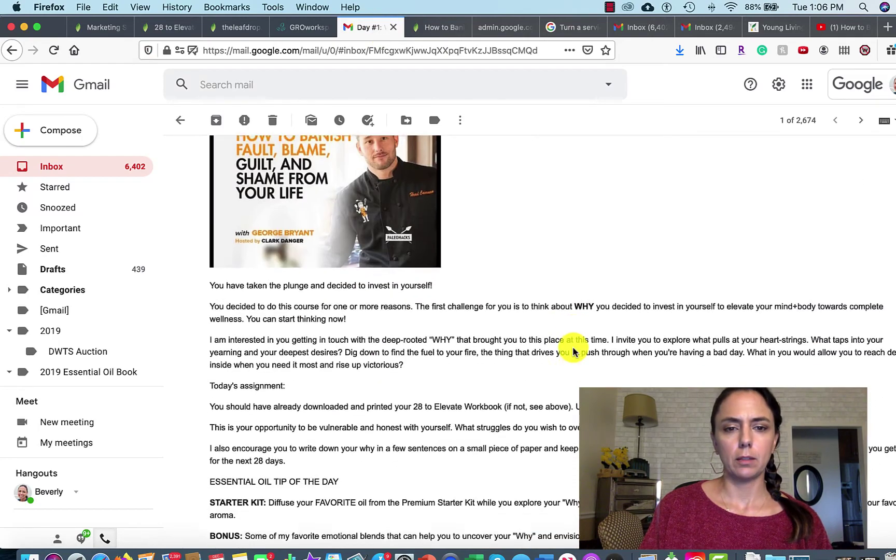
{"action": "scroll", "coordinate": [574, 351], "scroll_direction": "down", "scroll_amount": 3}
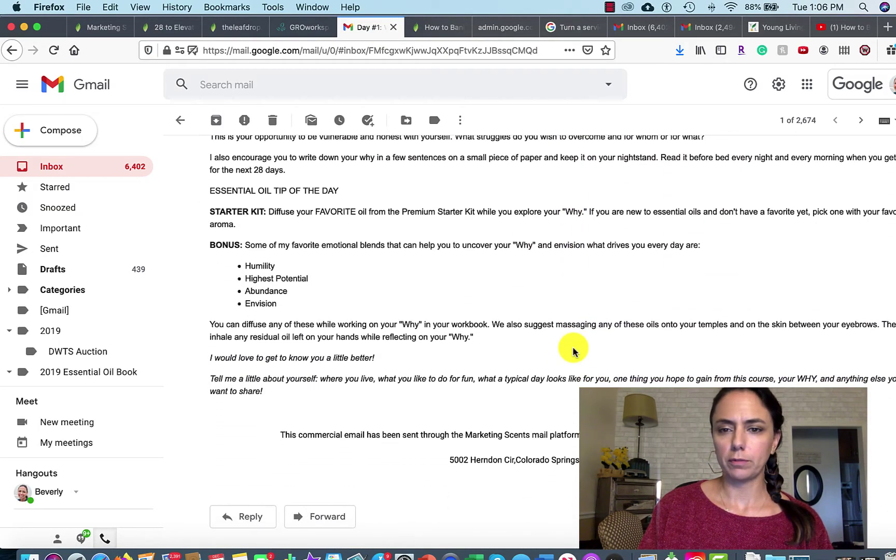
{"action": "scroll", "coordinate": [573, 349], "scroll_direction": "up", "scroll_amount": 8}
{"action": "scroll", "coordinate": [574, 349], "scroll_direction": "up", "scroll_amount": 3}
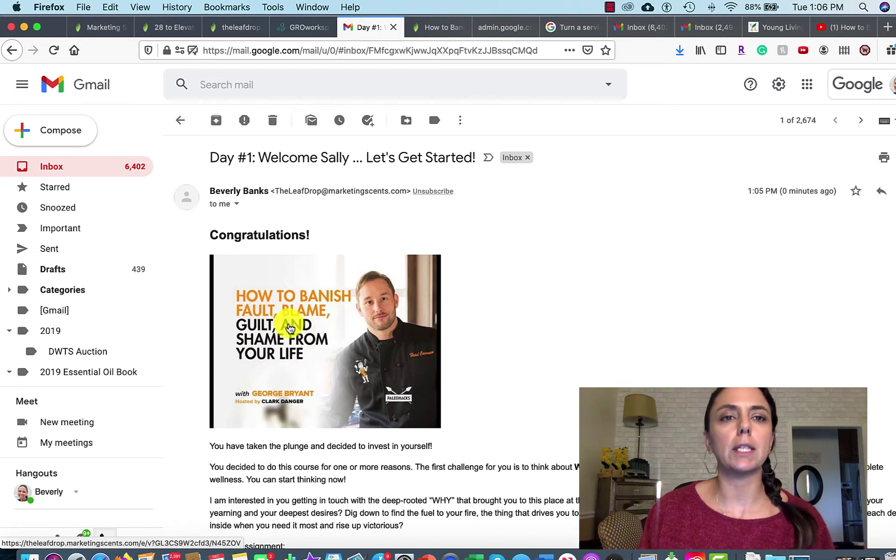
{"action": "left_click", "coordinate": [175, 30]}
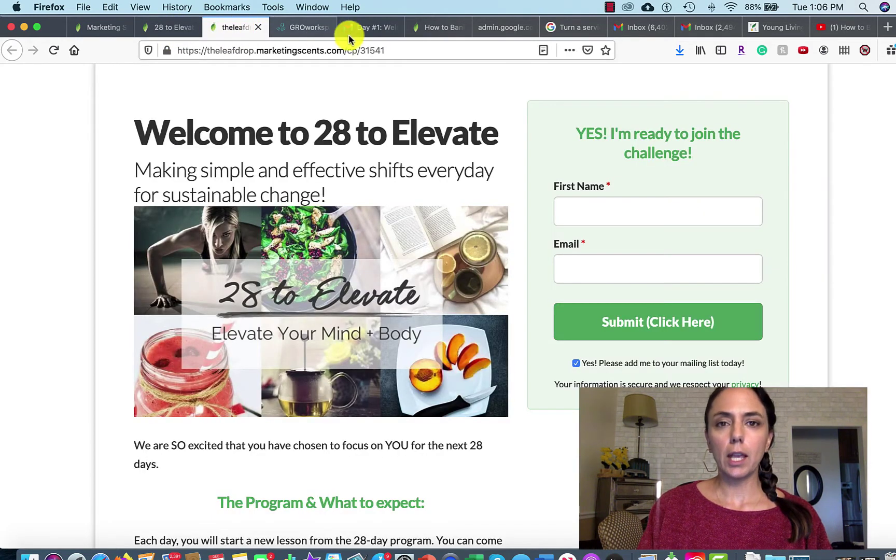
{"action": "left_click", "coordinate": [431, 29]}
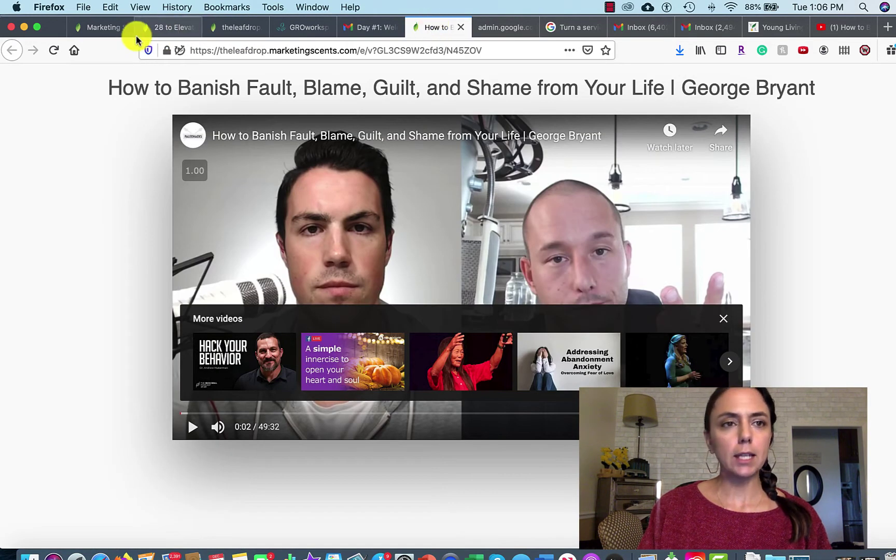
Scroll through the course content document in Word to review the upcoming material.
{"action": "left_click", "coordinate": [550, 557]}
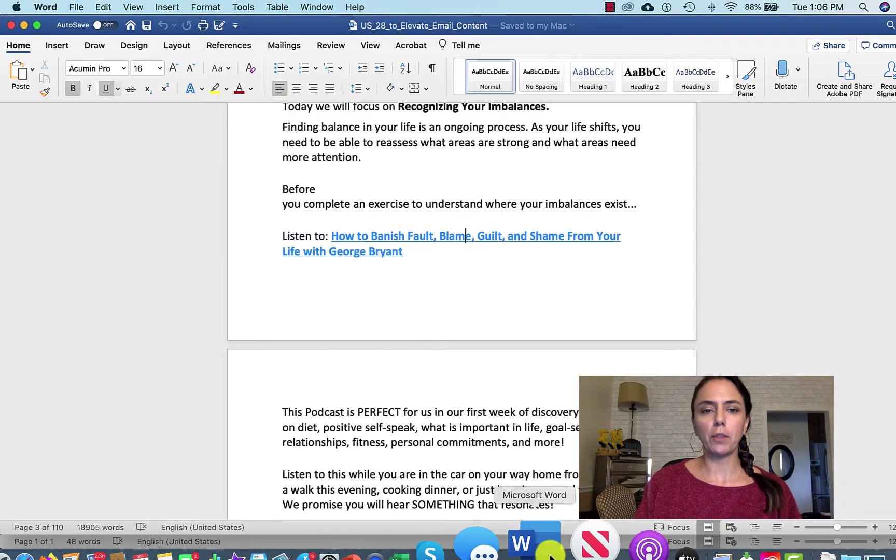
{"action": "scroll", "coordinate": [496, 337], "scroll_direction": "down", "scroll_amount": 15}
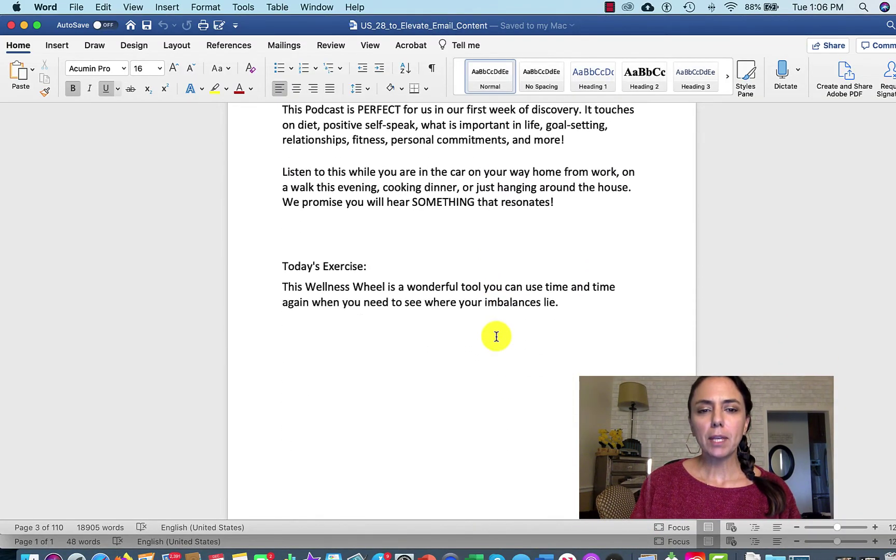
{"action": "scroll", "coordinate": [496, 336], "scroll_direction": "down", "scroll_amount": 10}
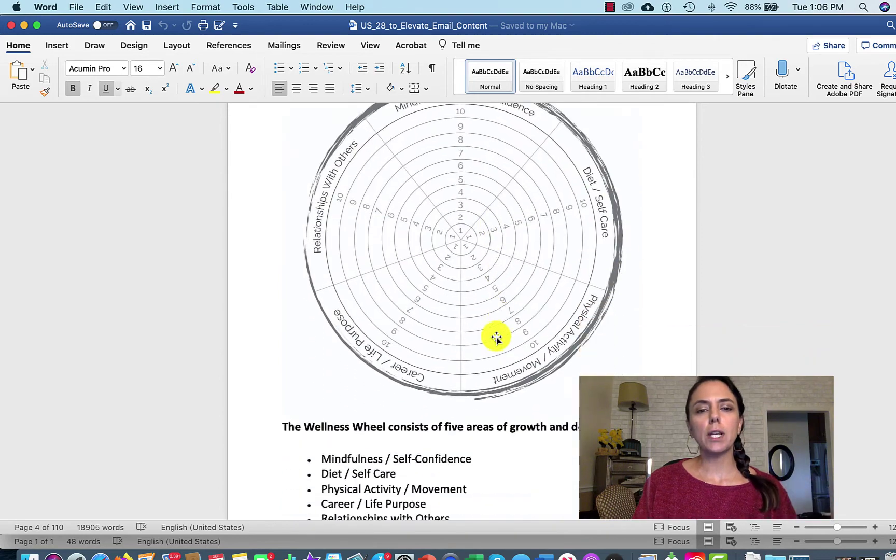
{"action": "scroll", "coordinate": [496, 337], "scroll_direction": "down", "scroll_amount": 15}
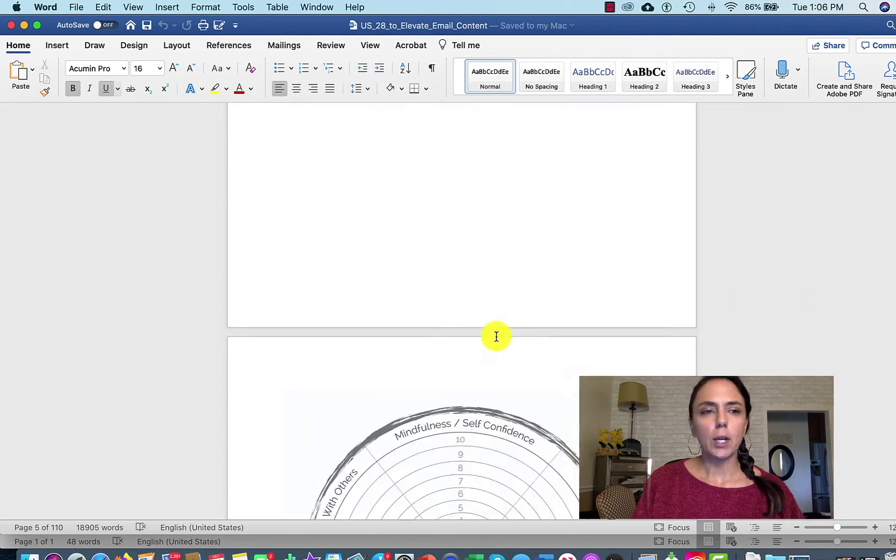
{"action": "scroll", "coordinate": [494, 336], "scroll_direction": "up", "scroll_amount": 6}
Return from the Day 2 message editor to the 28 to Elevate campaign details page.
{"action": "left_click", "coordinate": [124, 557]}
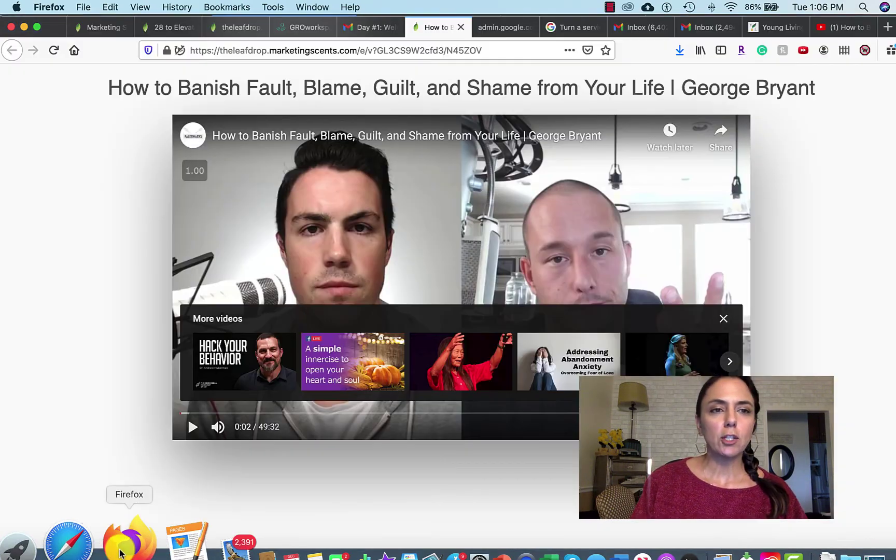
{"action": "left_click", "coordinate": [104, 32]}
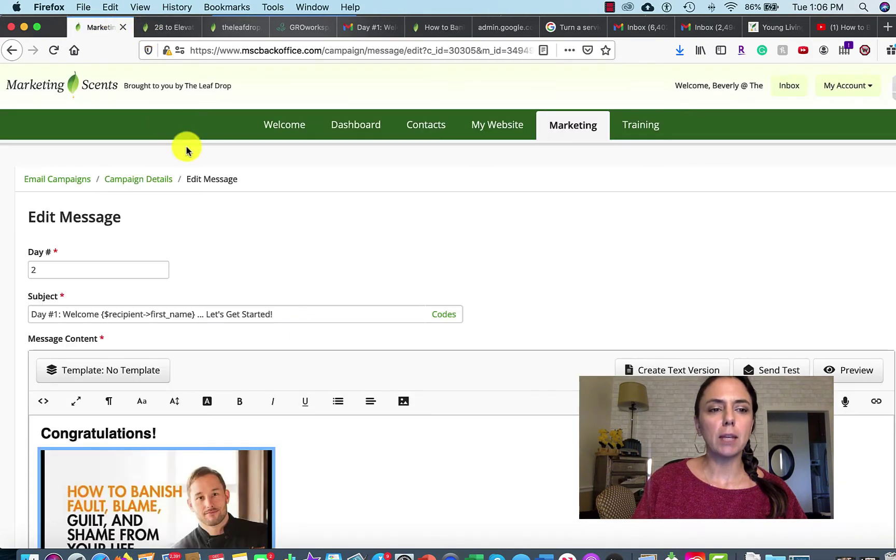
{"action": "scroll", "coordinate": [304, 330], "scroll_direction": "down", "scroll_amount": 2}
{"action": "left_click", "coordinate": [141, 120]}
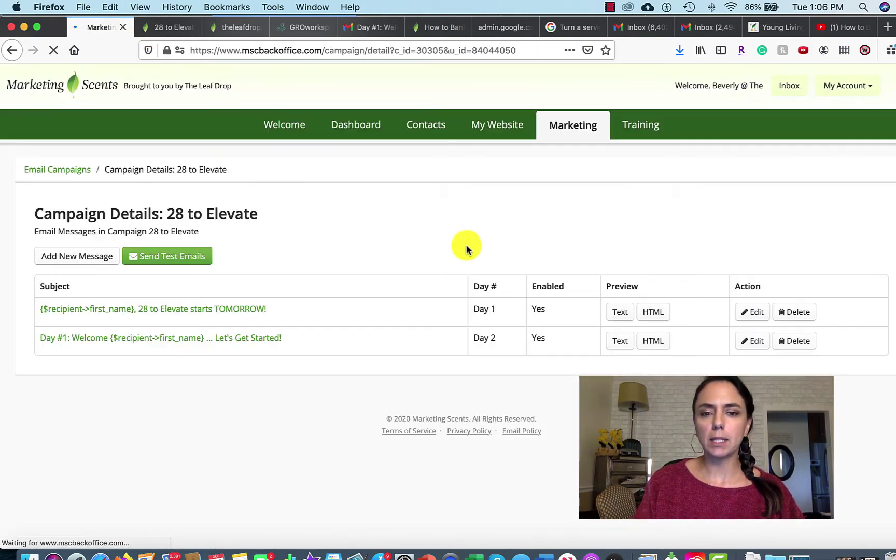
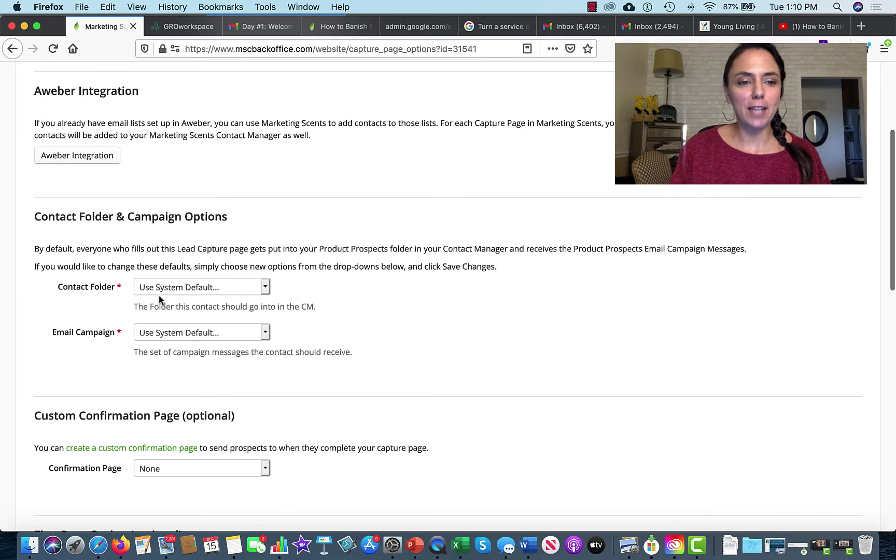
Set the capture page's Contact Folder and Email Campaign both to 28 to Elevate.
{"action": "left_click", "coordinate": [265, 291]}
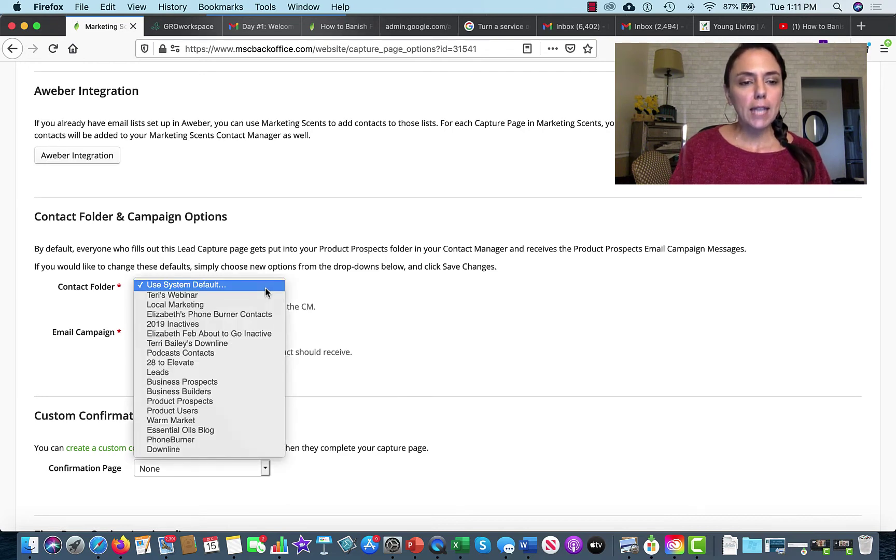
{"action": "left_click", "coordinate": [234, 363]}
{"action": "scroll", "coordinate": [154, 286], "scroll_direction": "down", "scroll_amount": 1}
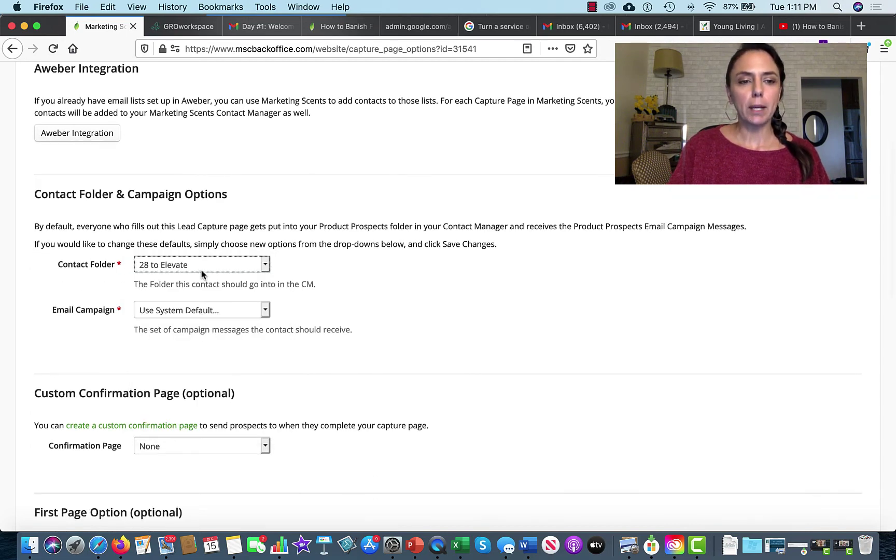
{"action": "scroll", "coordinate": [343, 373], "scroll_direction": "down", "scroll_amount": 2}
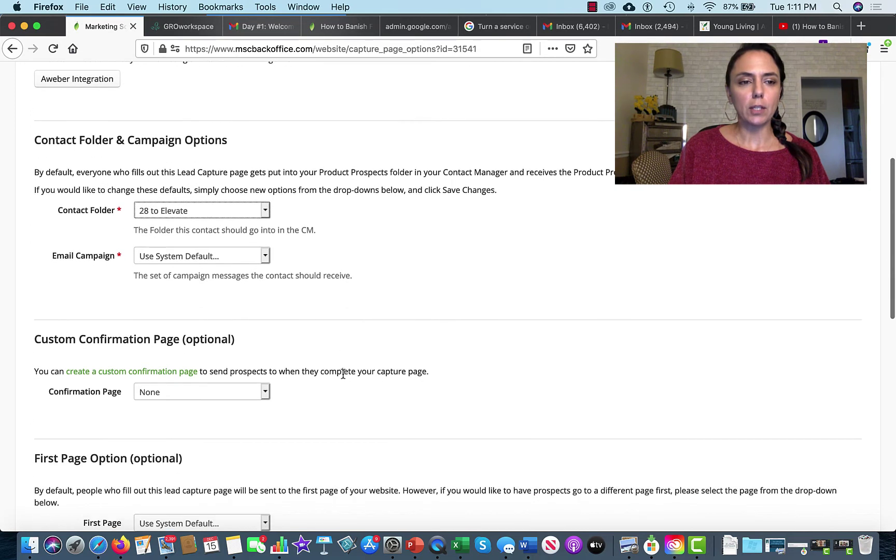
{"action": "left_click", "coordinate": [264, 257]}
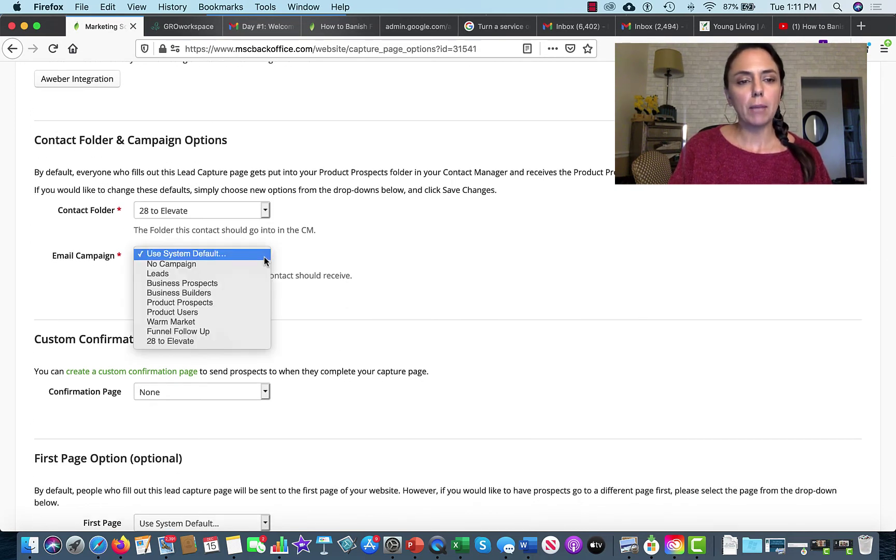
{"action": "left_click", "coordinate": [219, 342]}
{"action": "scroll", "coordinate": [526, 325], "scroll_direction": "down", "scroll_amount": 5}
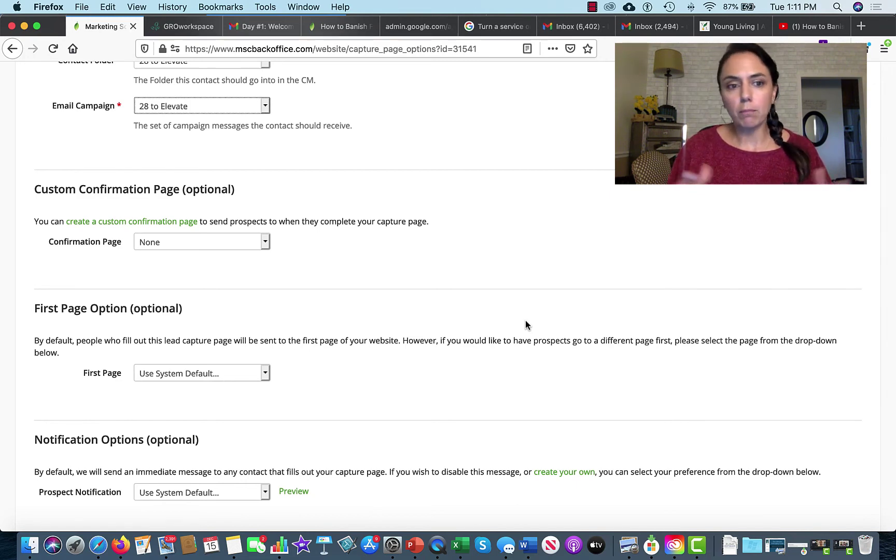
Create a new custom confirmation page named '28 to Elevate'.
{"action": "left_click", "coordinate": [164, 226]}
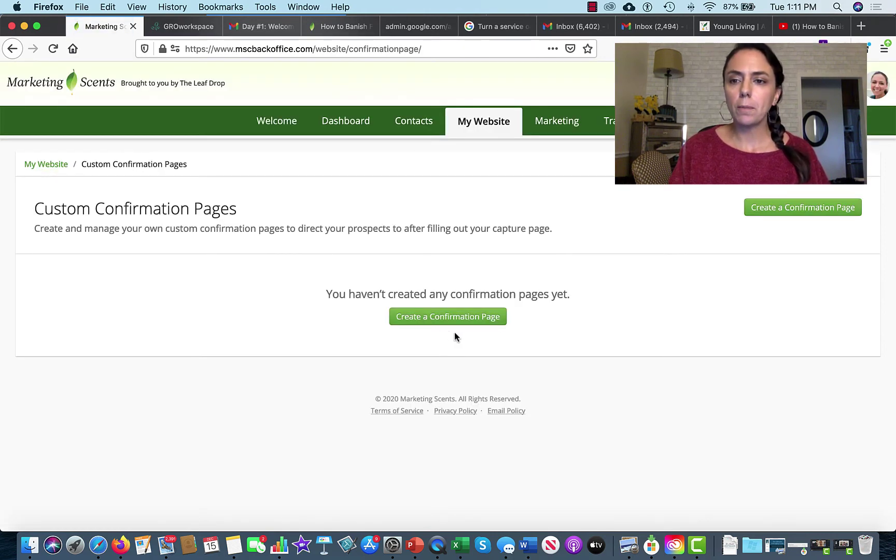
{"action": "left_click", "coordinate": [468, 317]}
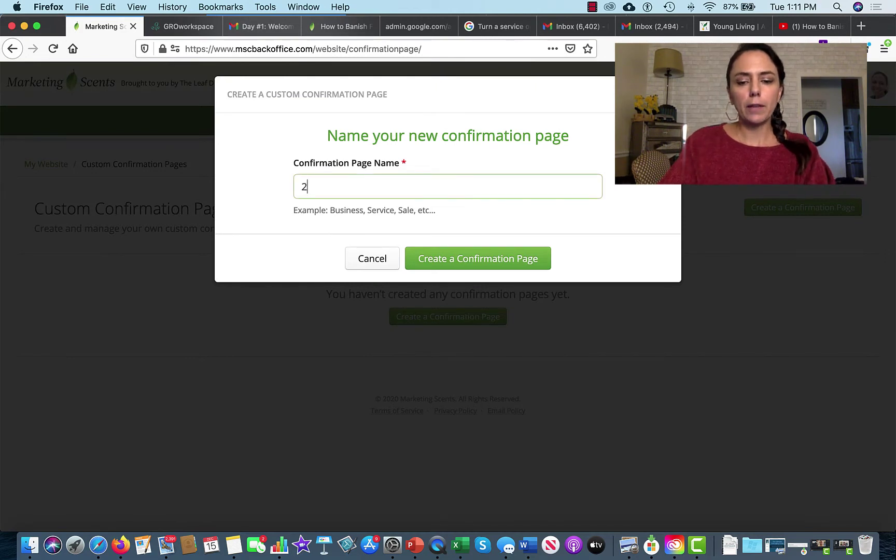
{"action": "type", "text": "28 to Elevate"}
{"action": "left_click", "coordinate": [481, 265]}
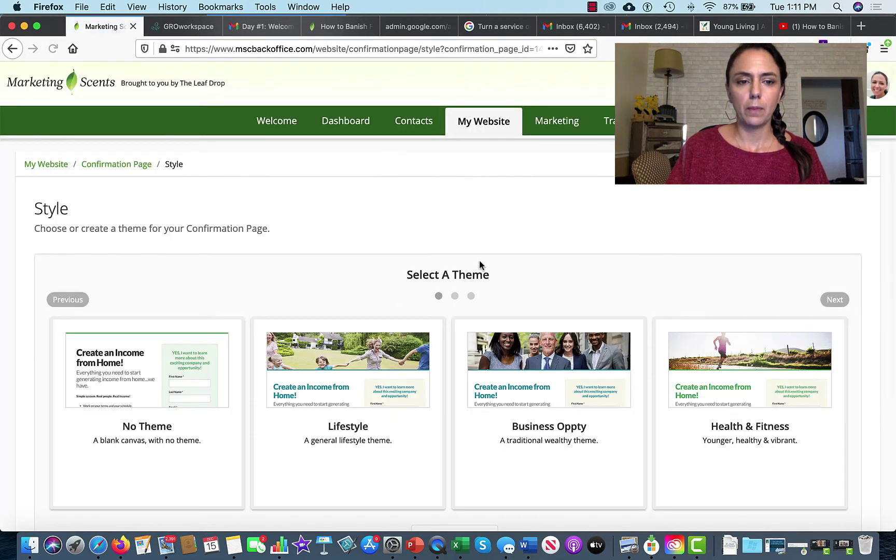
Choose No Theme for the new confirmation page and save it.
{"action": "left_click", "coordinate": [188, 424]}
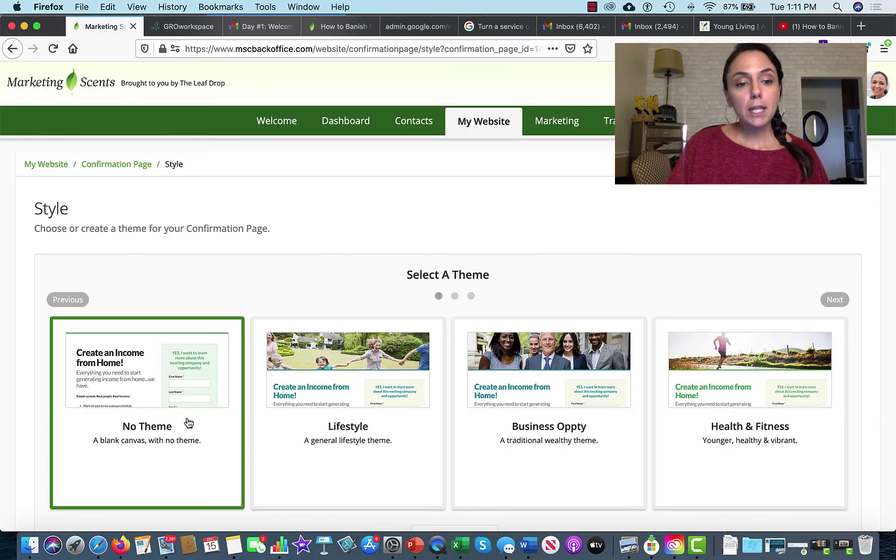
{"action": "scroll", "coordinate": [188, 422], "scroll_direction": "down", "scroll_amount": 3}
{"action": "left_click", "coordinate": [54, 423]}
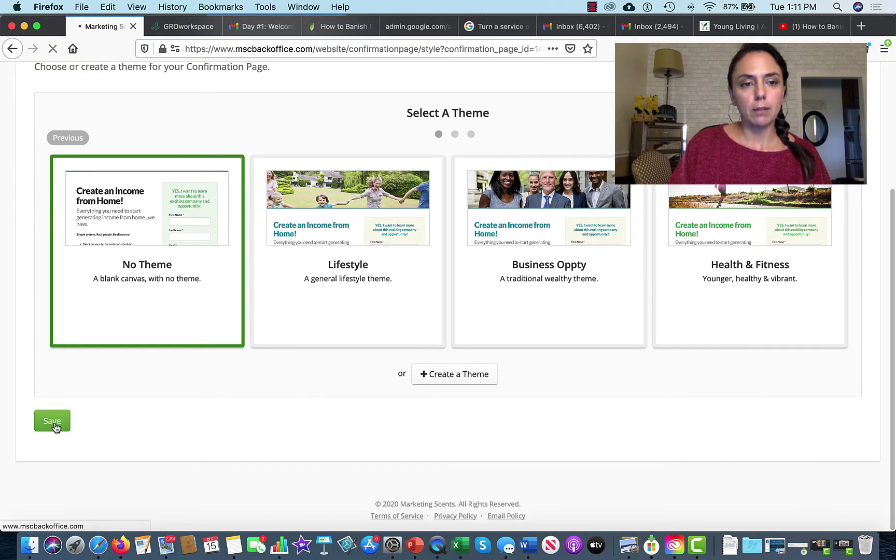
{"action": "scroll", "coordinate": [356, 371], "scroll_direction": "down", "scroll_amount": 2}
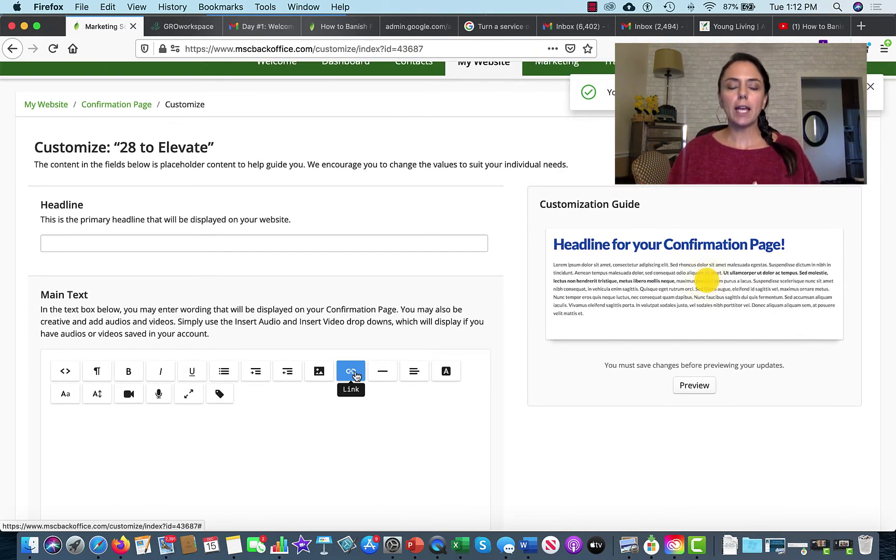
Enter the headline 'Thank you for Joining!!!' and paste the welcome message as main text.
{"action": "left_click", "coordinate": [278, 244]}
{"action": "type", "text": "Thank y"}
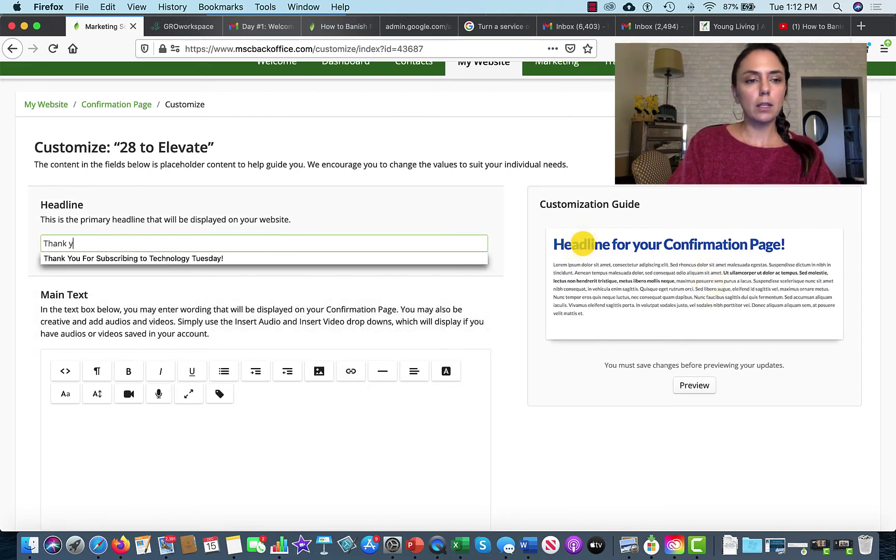
{"action": "type", "text": "ou for"}
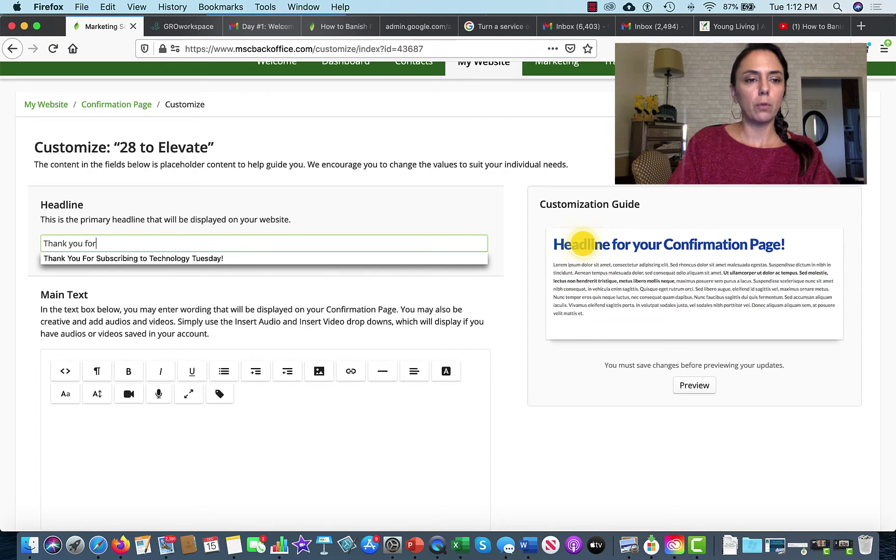
{"action": "type", "text": " Joi"}
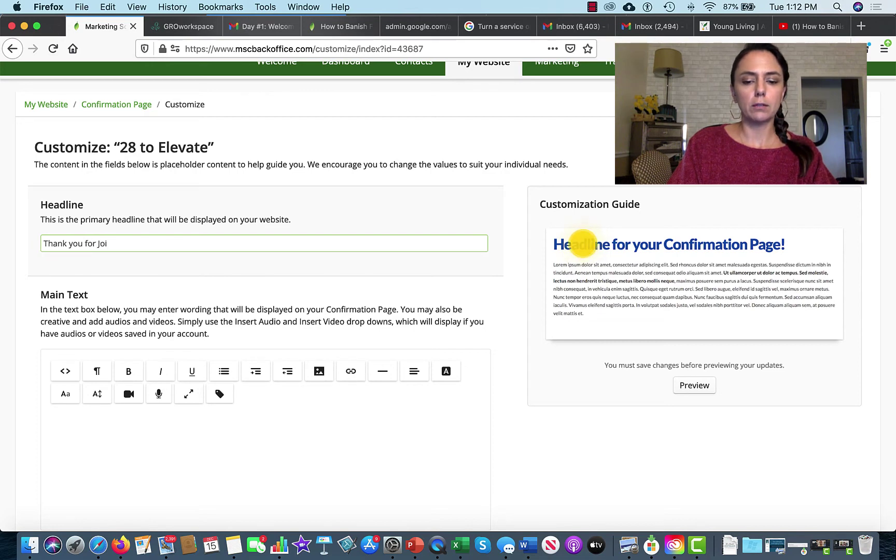
{"action": "type", "text": "ning!!!"}
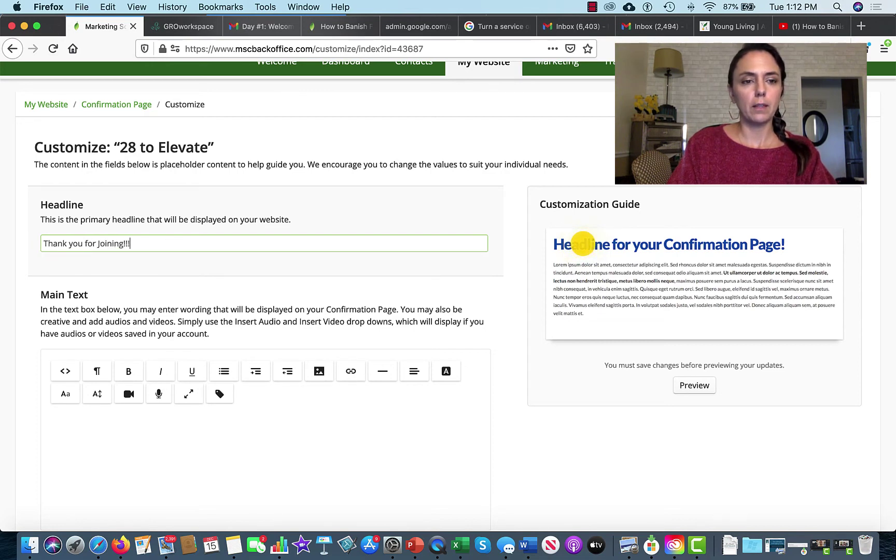
{"action": "scroll", "coordinate": [156, 321], "scroll_direction": "down", "scroll_amount": 3}
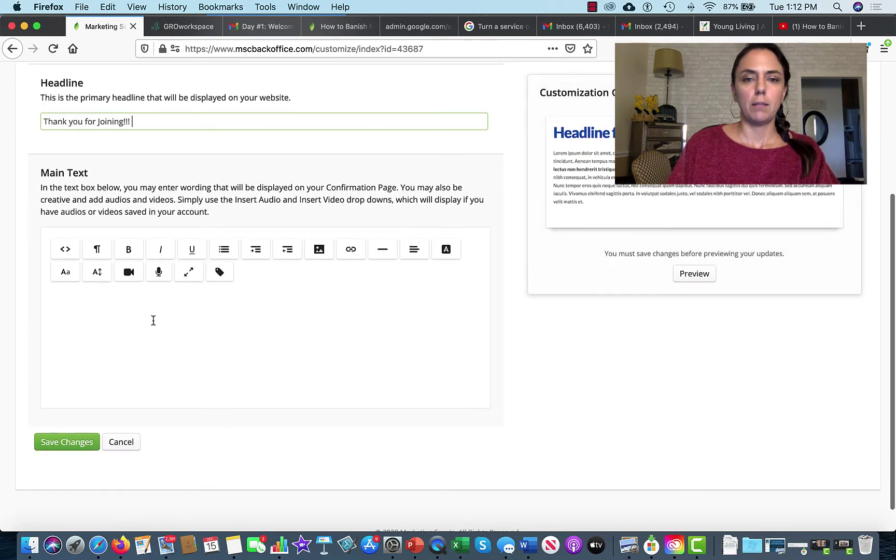
{"action": "left_click", "coordinate": [99, 303]}
{"action": "type", "text": "We are SO excited to have you on this 28 day journey. Be sure to check you email for your confirmation. If you don't see it, check your \"promotions\" folder or even your SPAM. We want to be sure you're receiving all of the emails as we journey together."}
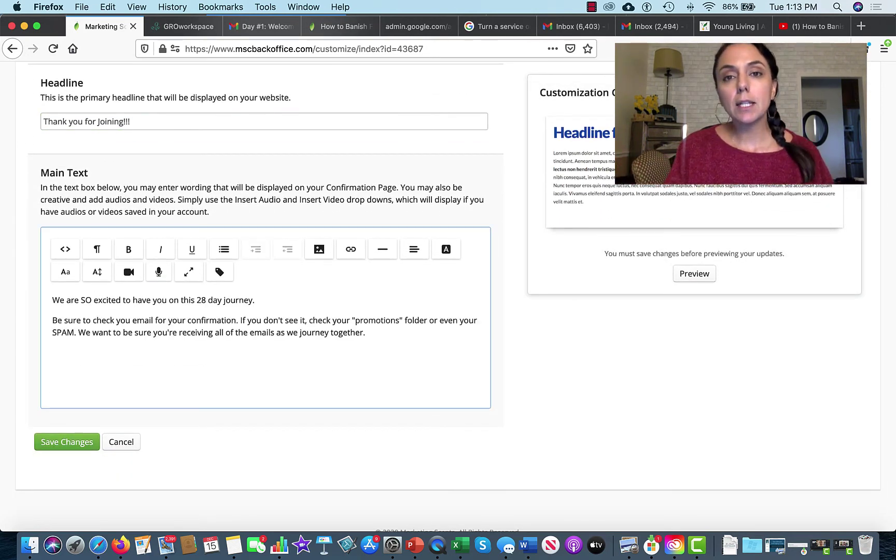
{"action": "key", "text": "Return"}
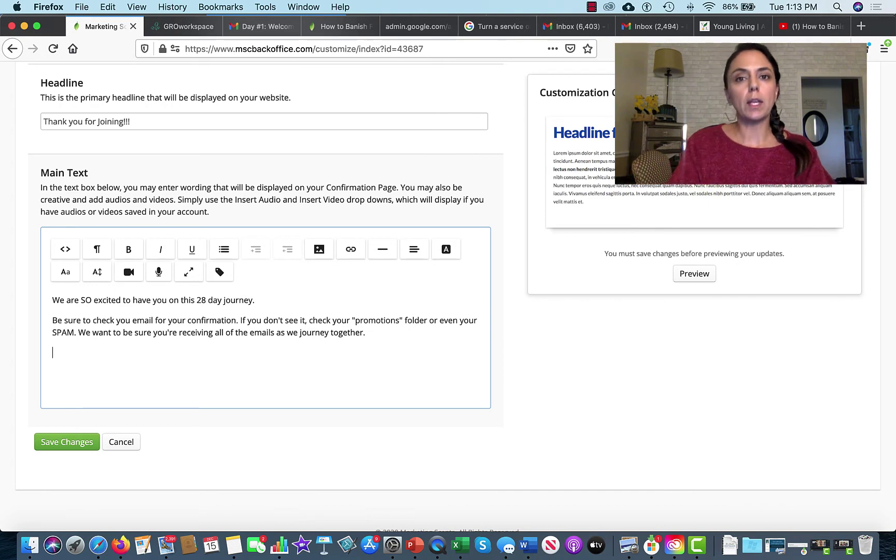
{"action": "key", "text": "super+v"}
Insert the 28 to Elevate image from Downloads above the message.
{"action": "left_click", "coordinate": [54, 301]}
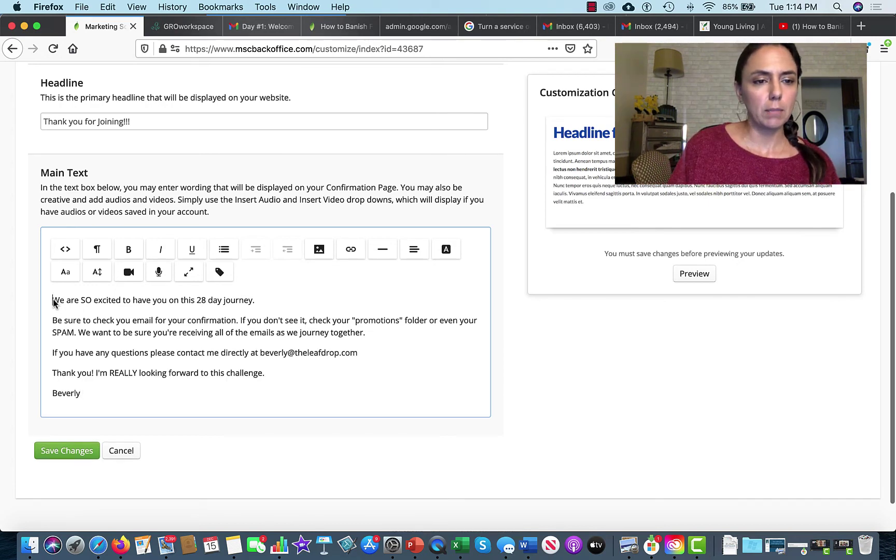
{"action": "key", "text": "Return"}
{"action": "key", "text": "Up"}
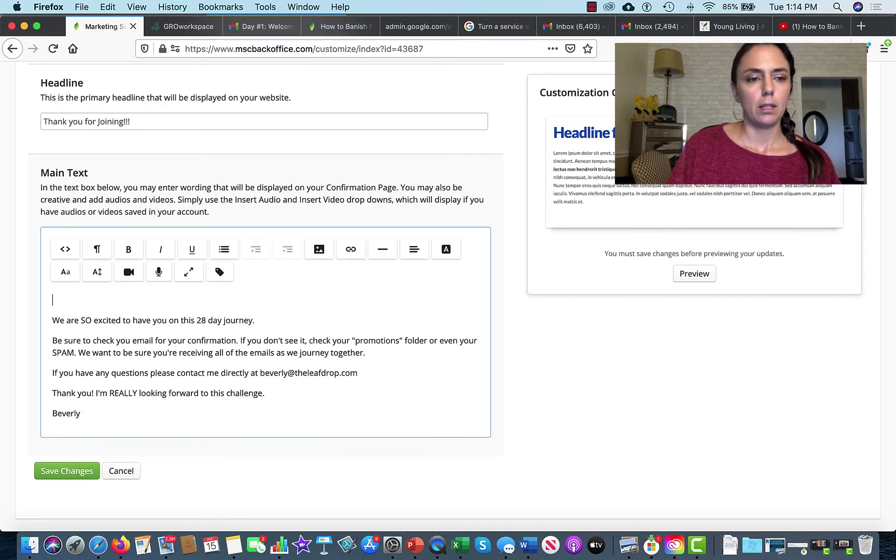
{"action": "left_click", "coordinate": [319, 251]}
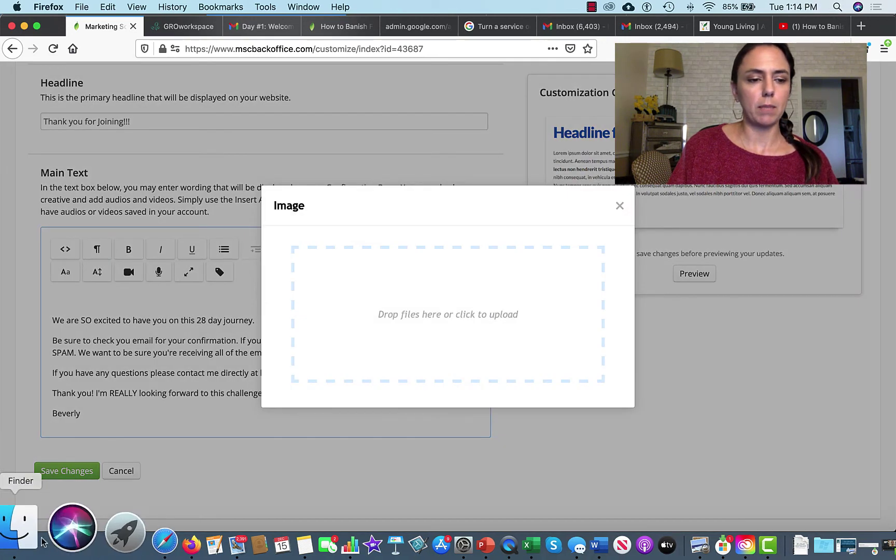
{"action": "left_click", "coordinate": [30, 545]}
{"action": "left_click_drag", "start_coordinate": [196, 106], "coordinate": [435, 357]}
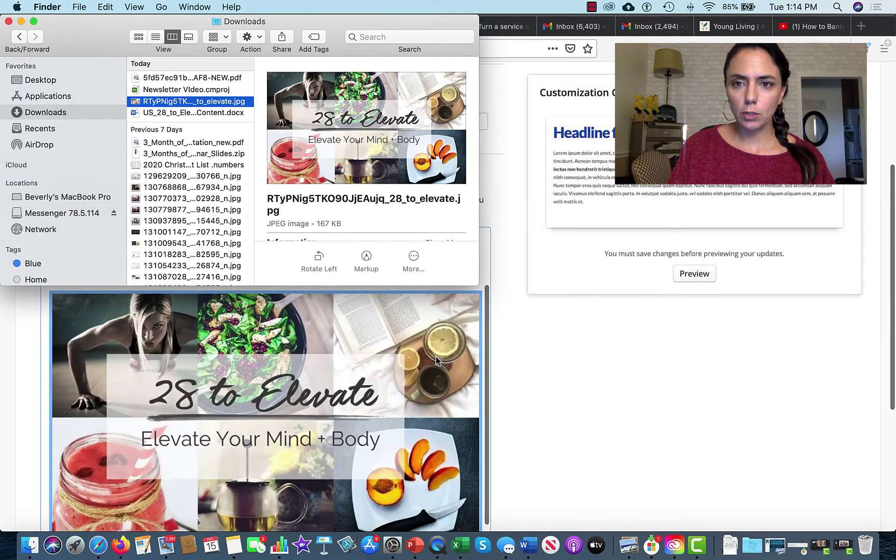
{"action": "scroll", "coordinate": [370, 410], "scroll_direction": "down", "scroll_amount": 2}
Shrink the inserted 28 to Elevate image and save the confirmation page.
{"action": "left_click", "coordinate": [370, 410]}
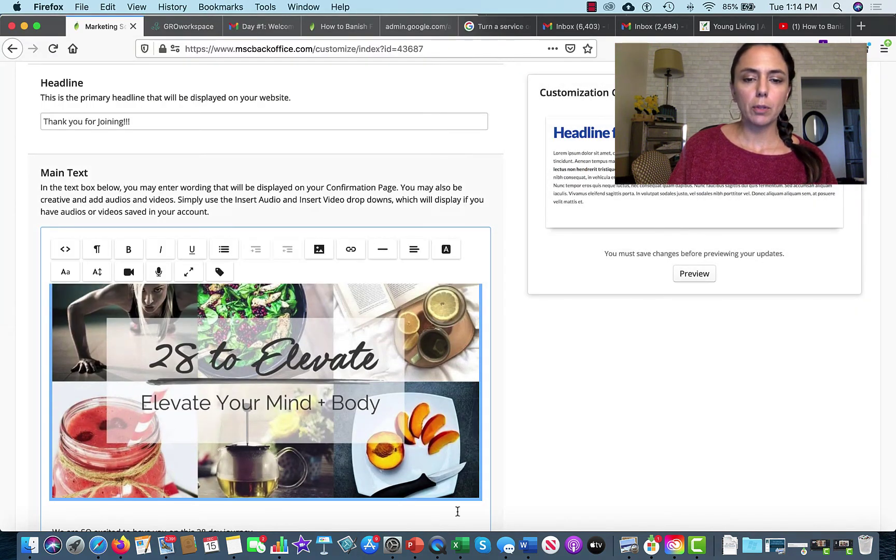
{"action": "left_click_drag", "start_coordinate": [480, 498], "coordinate": [415, 453]}
{"action": "scroll", "coordinate": [414, 453], "scroll_direction": "down", "scroll_amount": 5}
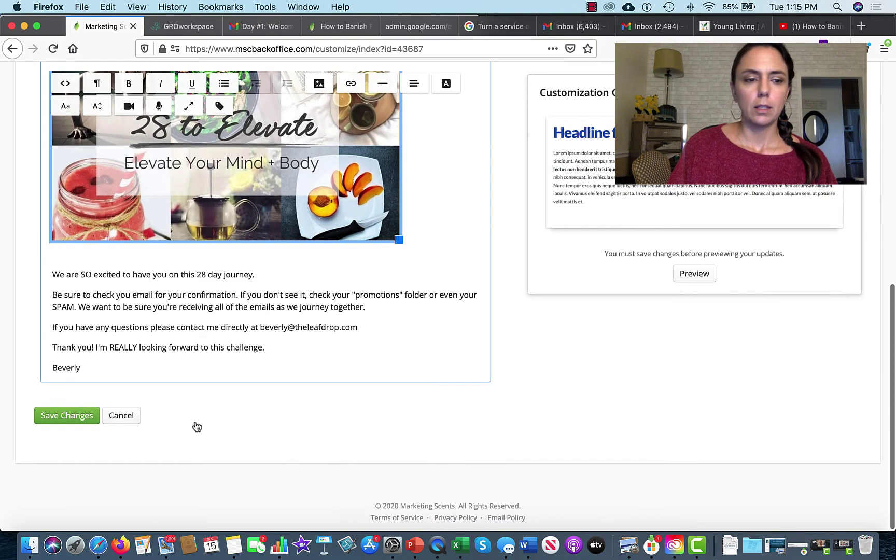
{"action": "left_click", "coordinate": [79, 416]}
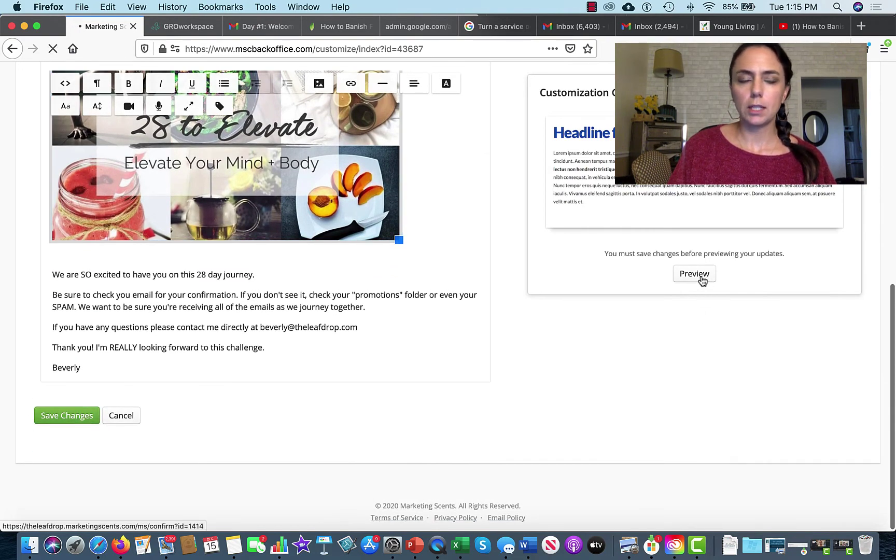
Preview the finished 28 to Elevate page, then return to the Custom Confirmation Pages list.
{"action": "left_click", "coordinate": [694, 348]}
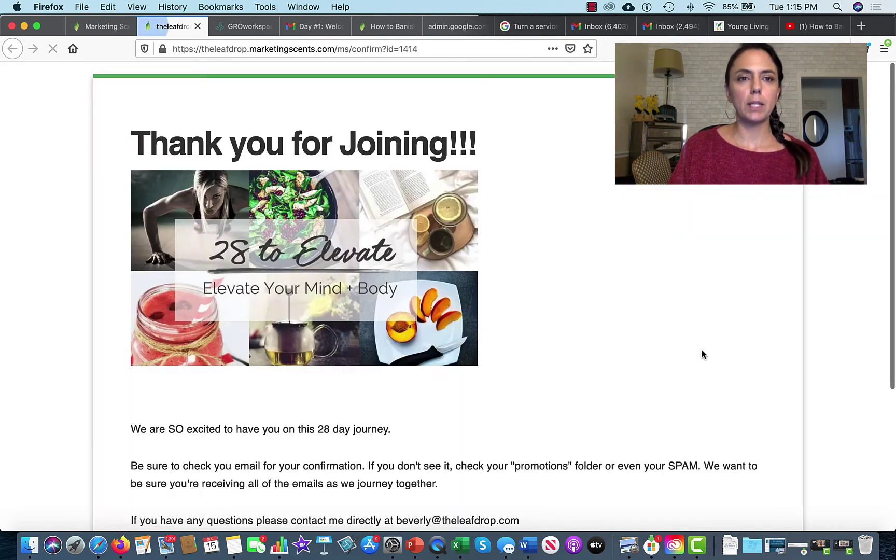
{"action": "scroll", "coordinate": [569, 374], "scroll_direction": "down", "scroll_amount": 5}
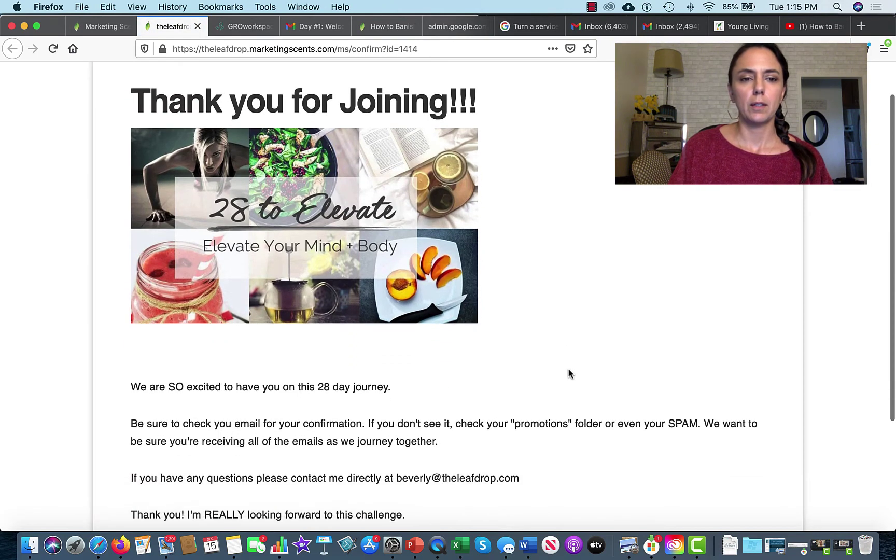
{"action": "scroll", "coordinate": [569, 374], "scroll_direction": "down", "scroll_amount": 2}
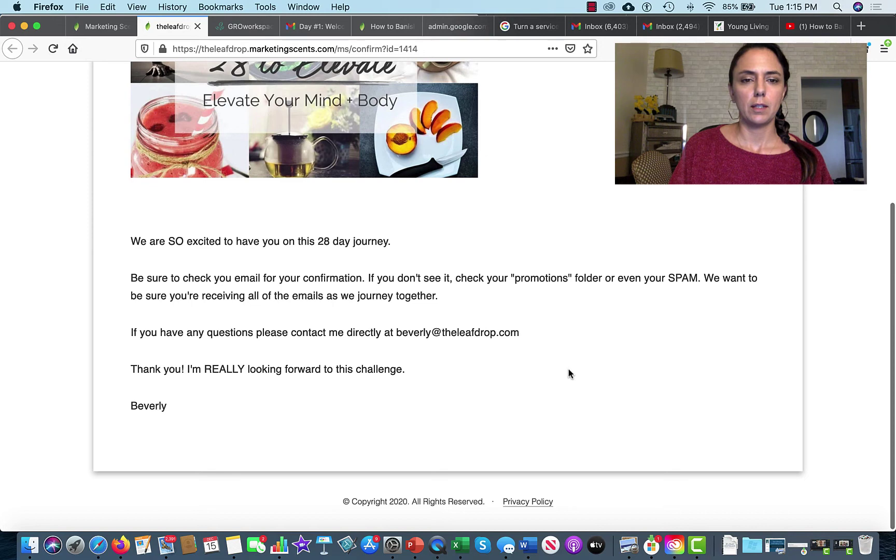
{"action": "scroll", "coordinate": [569, 373], "scroll_direction": "up", "scroll_amount": 7}
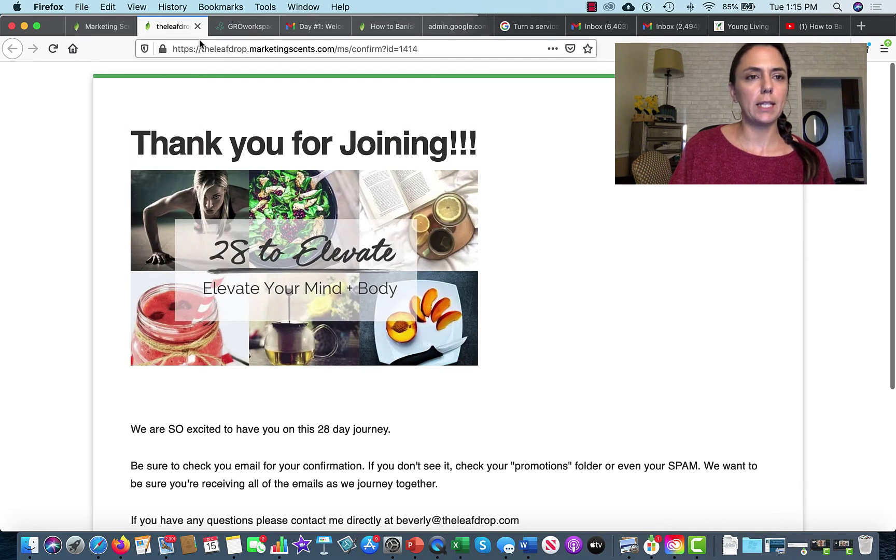
{"action": "left_click", "coordinate": [109, 27]}
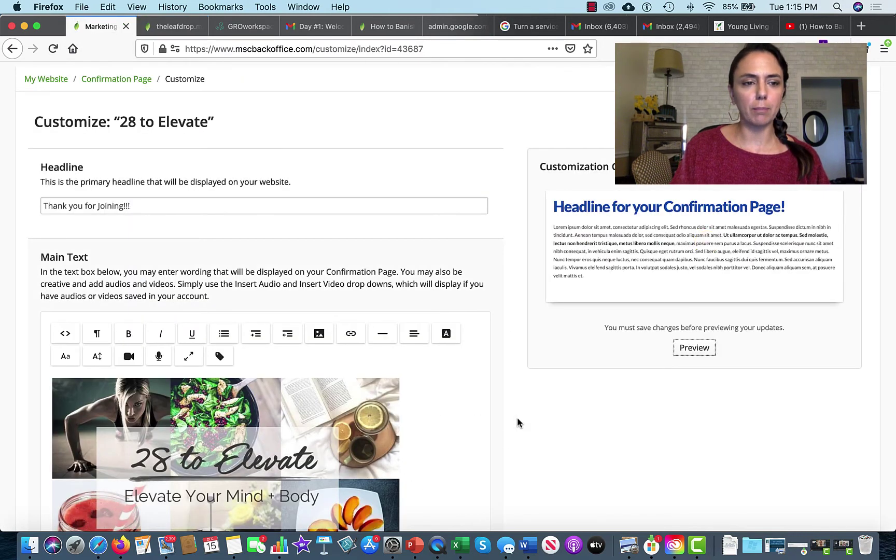
{"action": "left_click", "coordinate": [129, 82]}
{"action": "left_click", "coordinate": [130, 84]}
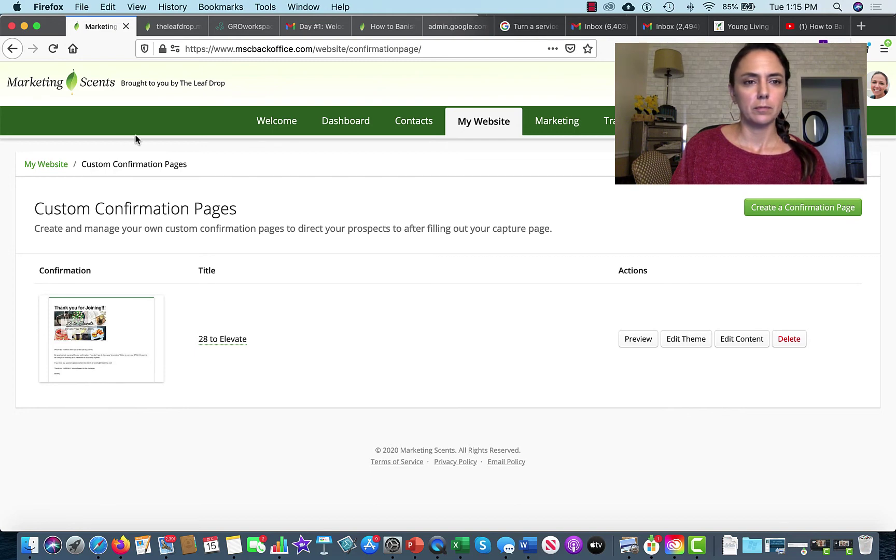
Go from the My Website overview to the list of capture pages.
{"action": "left_click", "coordinate": [59, 167]}
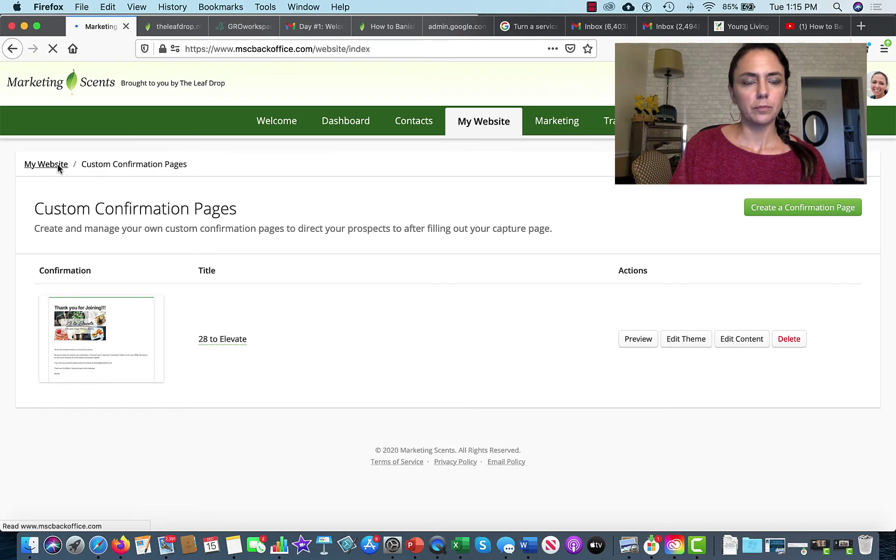
{"action": "scroll", "coordinate": [510, 322], "scroll_direction": "down", "scroll_amount": 5}
{"action": "scroll", "coordinate": [511, 324], "scroll_direction": "up", "scroll_amount": 2}
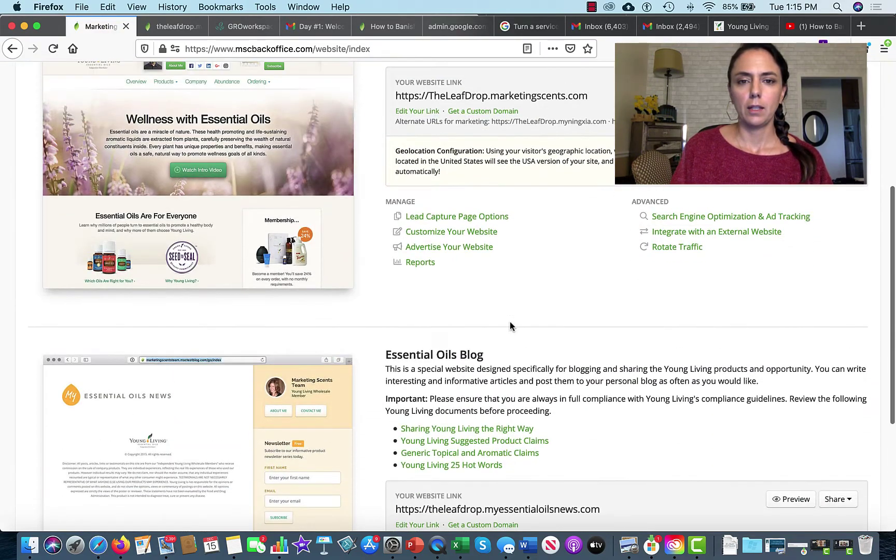
{"action": "left_click", "coordinate": [435, 216]}
{"action": "scroll", "coordinate": [373, 476], "scroll_direction": "down", "scroll_amount": 20}
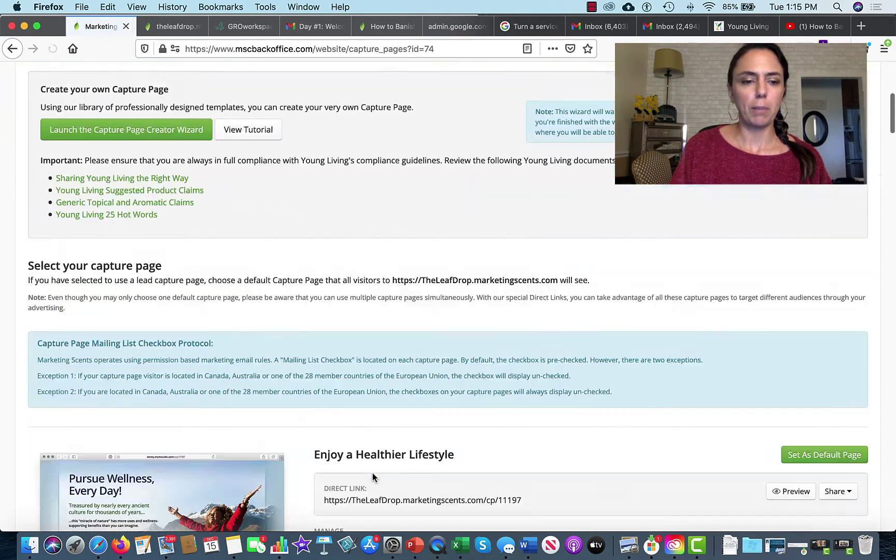
{"action": "scroll", "coordinate": [372, 476], "scroll_direction": "down", "scroll_amount": 20}
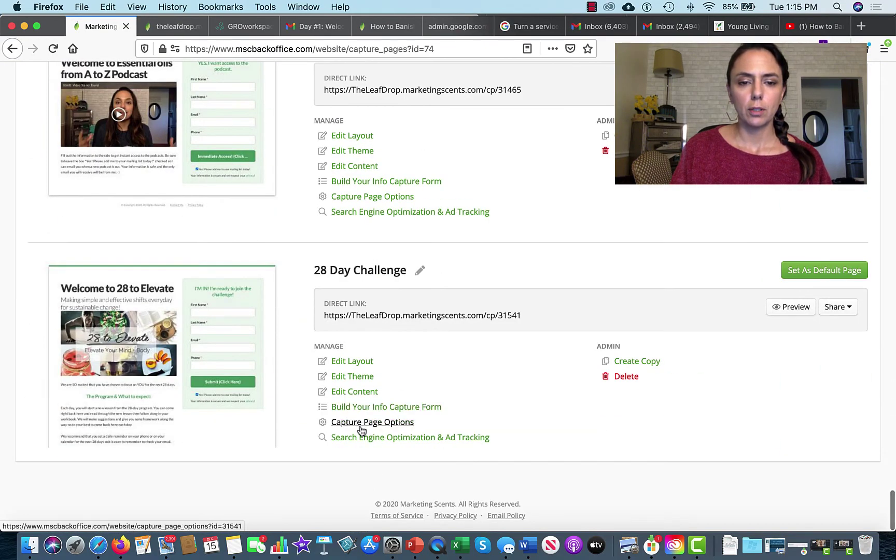
In 28 Day Challenge options, pick 28 to Elevate as confirmation page, first page default.
{"action": "left_click", "coordinate": [362, 430]}
{"action": "scroll", "coordinate": [368, 482], "scroll_direction": "down", "scroll_amount": 5}
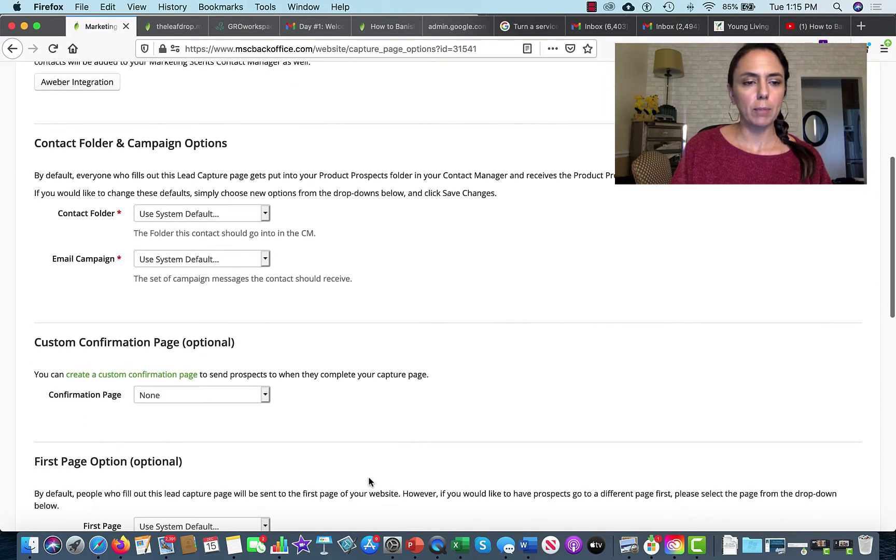
{"action": "scroll", "coordinate": [369, 483], "scroll_direction": "down", "scroll_amount": 2}
{"action": "left_click", "coordinate": [266, 332]}
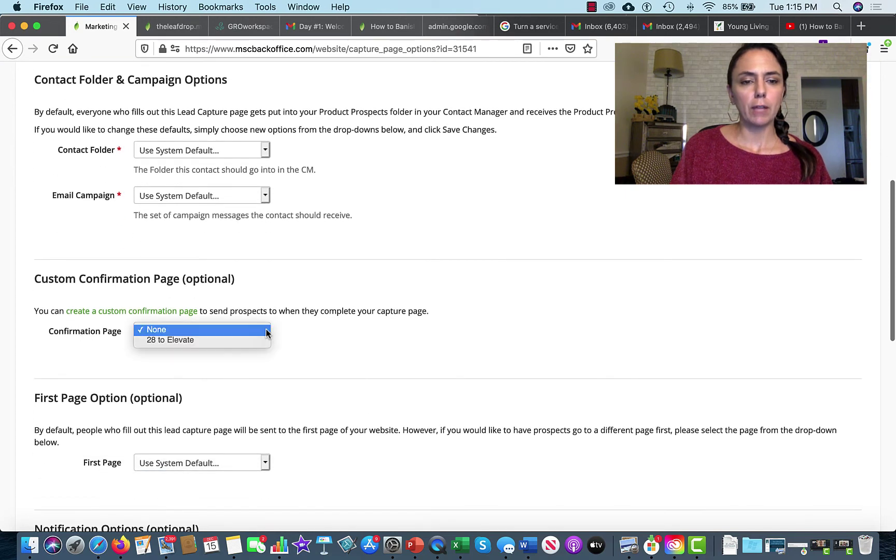
{"action": "left_click", "coordinate": [252, 341]}
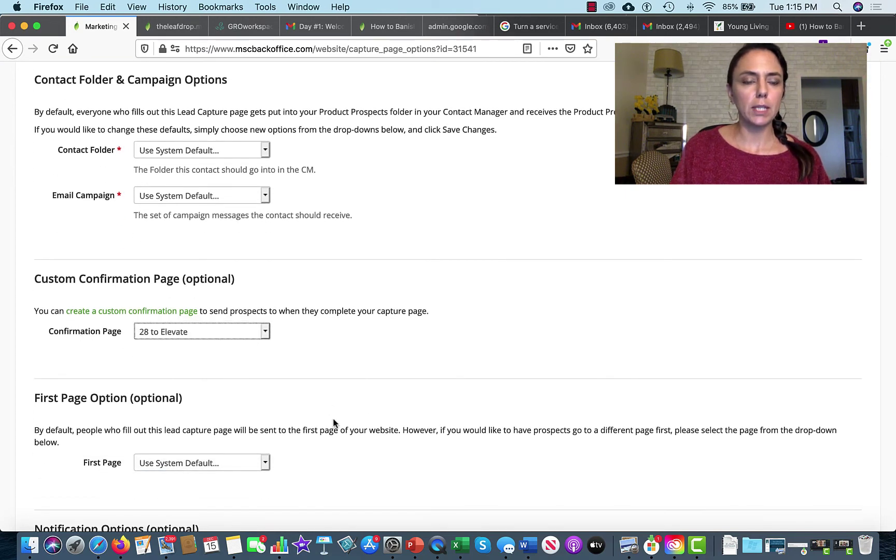
{"action": "scroll", "coordinate": [333, 423], "scroll_direction": "down", "scroll_amount": 6}
{"action": "left_click", "coordinate": [266, 211]}
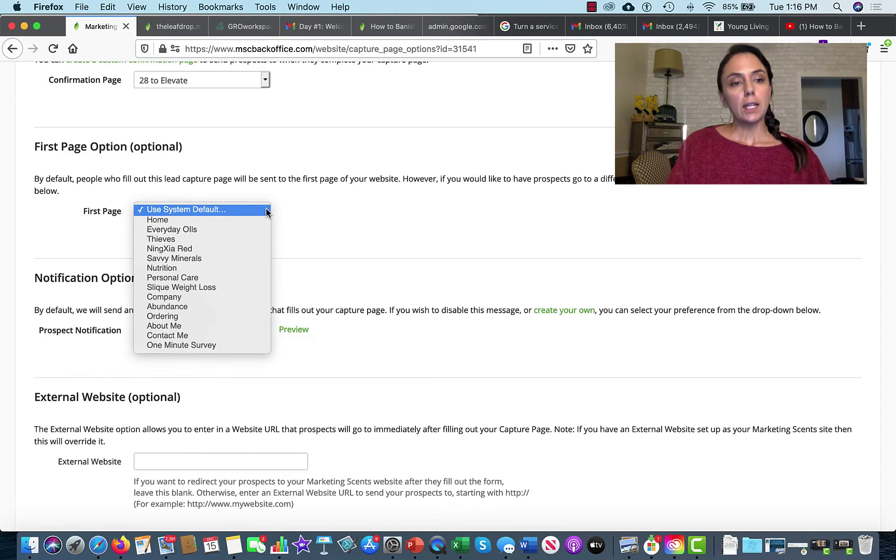
{"action": "left_click", "coordinate": [322, 209]}
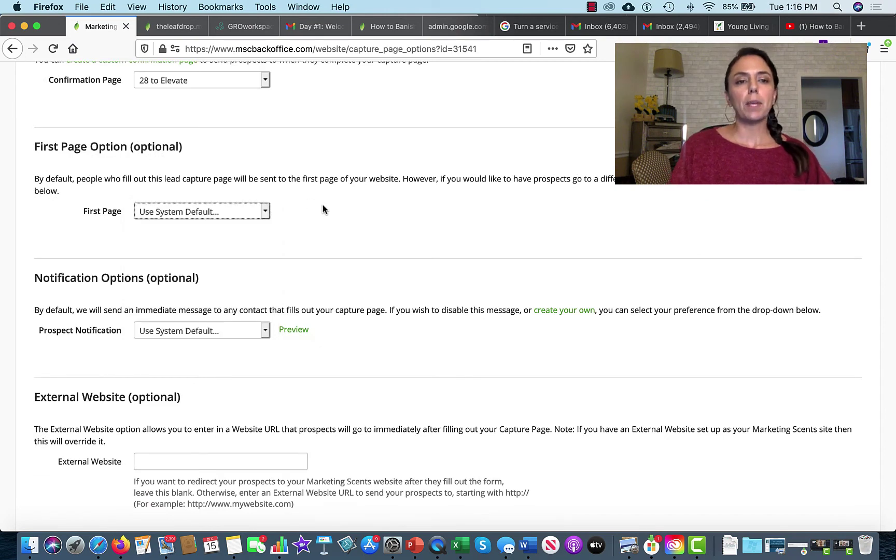
Review the remaining options, then return via My Website to the capture pages list.
{"action": "scroll", "coordinate": [323, 209], "scroll_direction": "up", "scroll_amount": 2}
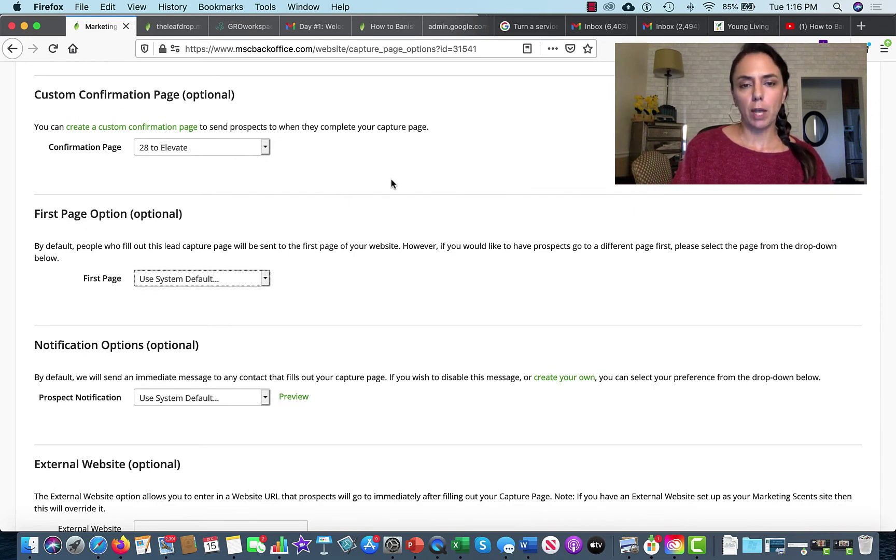
{"action": "scroll", "coordinate": [392, 184], "scroll_direction": "down", "scroll_amount": 2}
{"action": "scroll", "coordinate": [391, 182], "scroll_direction": "down", "scroll_amount": 3}
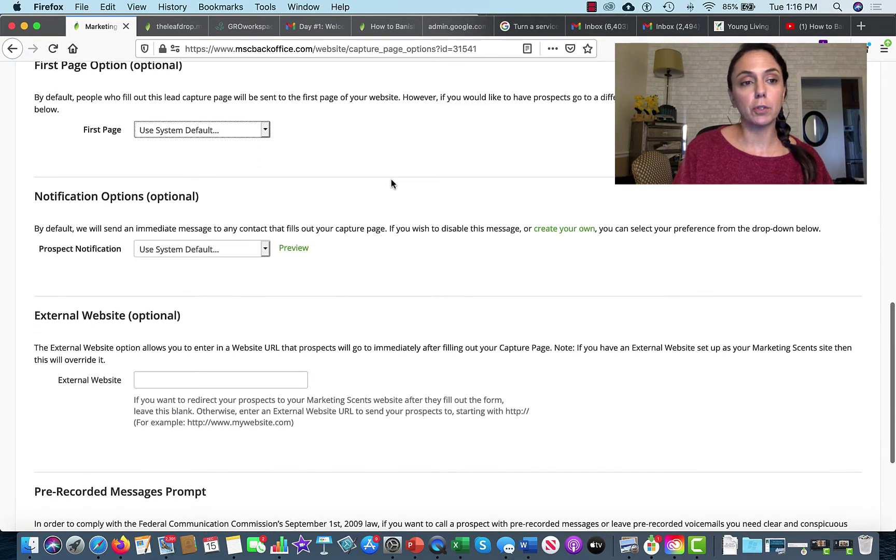
{"action": "scroll", "coordinate": [392, 180], "scroll_direction": "down", "scroll_amount": 3}
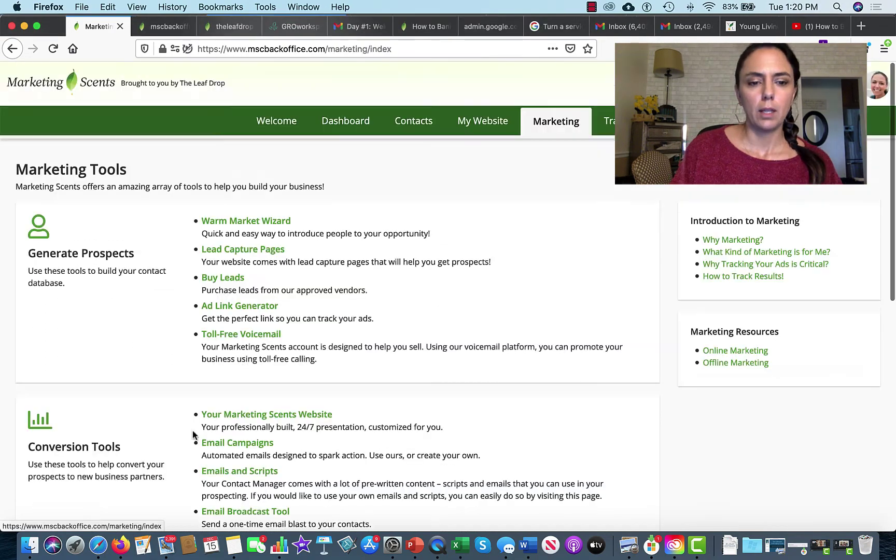
{"action": "scroll", "coordinate": [193, 432], "scroll_direction": "down", "scroll_amount": 10}
{"action": "scroll", "coordinate": [193, 430], "scroll_direction": "up", "scroll_amount": 10}
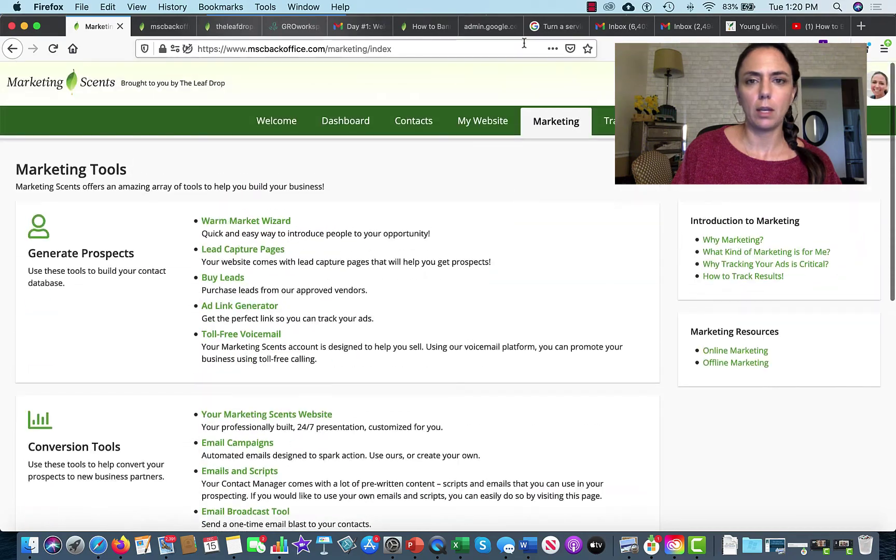
{"action": "left_click", "coordinate": [479, 123]}
{"action": "scroll", "coordinate": [240, 440], "scroll_direction": "down", "scroll_amount": 10}
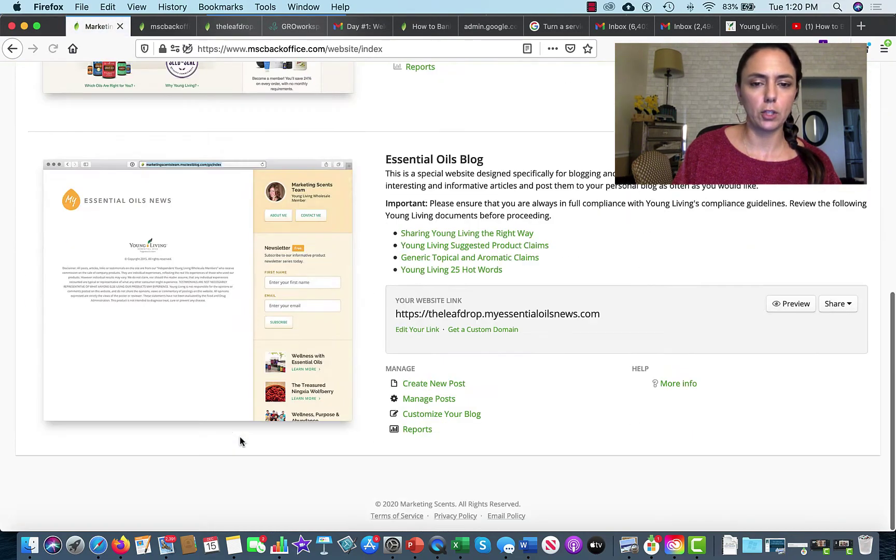
{"action": "scroll", "coordinate": [465, 183], "scroll_direction": "up", "scroll_amount": 5}
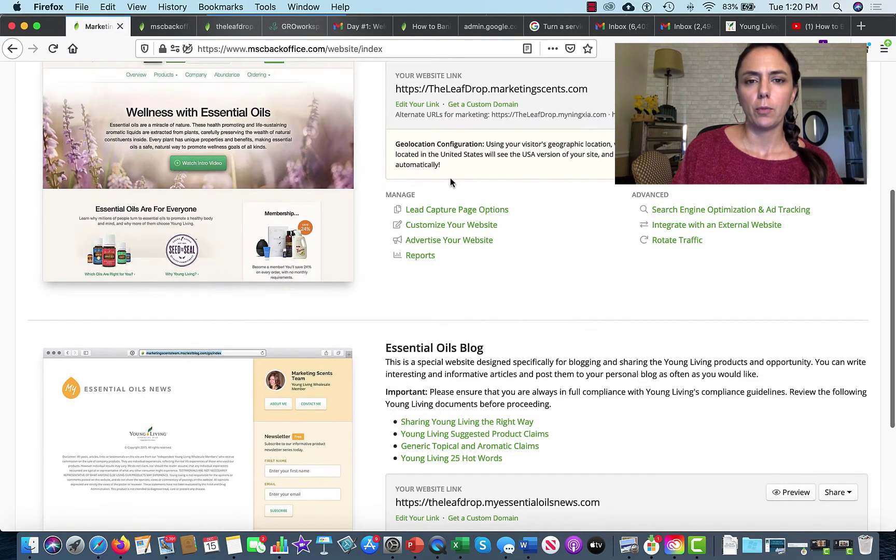
{"action": "left_click", "coordinate": [438, 213]}
Load the 28 Day Challenge direct link in the other browser tab.
{"action": "scroll", "coordinate": [258, 370], "scroll_direction": "down", "scroll_amount": 15}
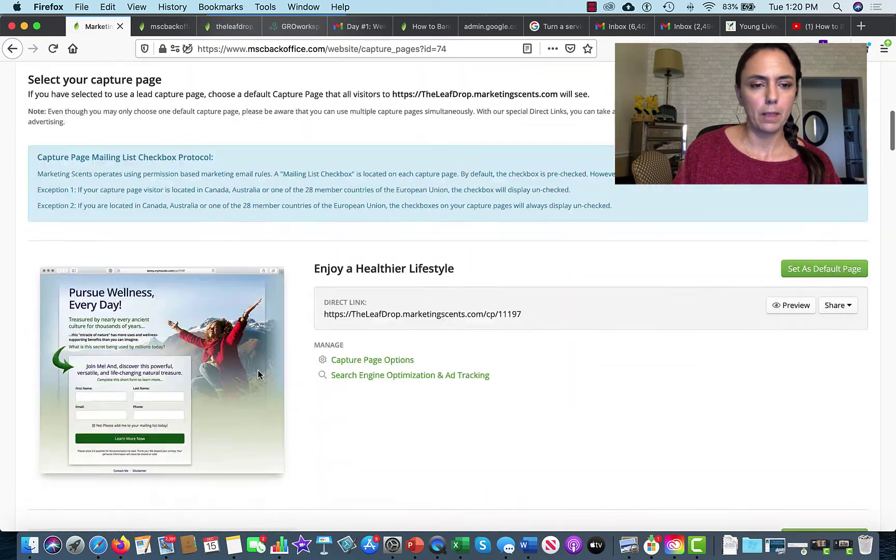
{"action": "scroll", "coordinate": [258, 374], "scroll_direction": "down", "scroll_amount": 15}
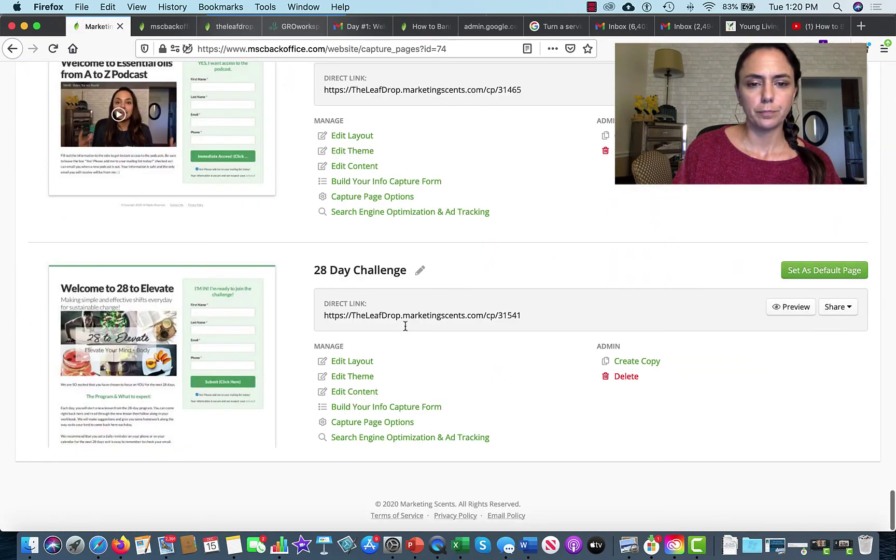
{"action": "triple_click", "coordinate": [464, 317]}
{"action": "key", "text": "super+c"}
{"action": "left_click", "coordinate": [231, 27]}
{"action": "left_click", "coordinate": [215, 48]}
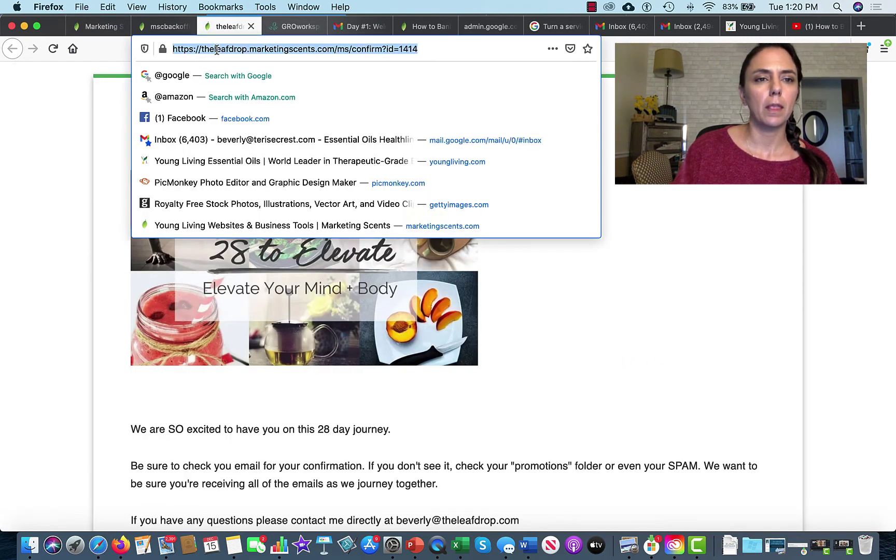
{"action": "key", "text": "super+v"}
{"action": "key", "text": "Return"}
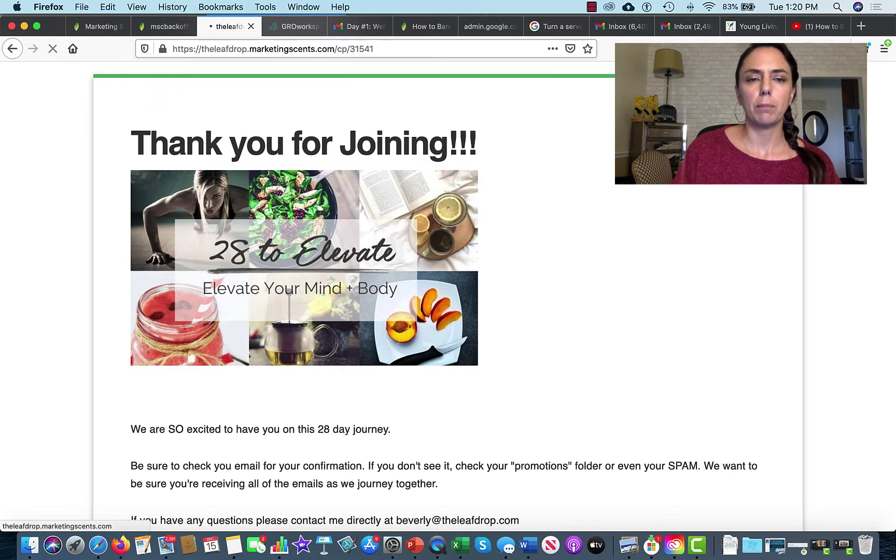
Fill in a test first name and e-mail address and submit the sign-up.
{"action": "left_click", "coordinate": [558, 220]}
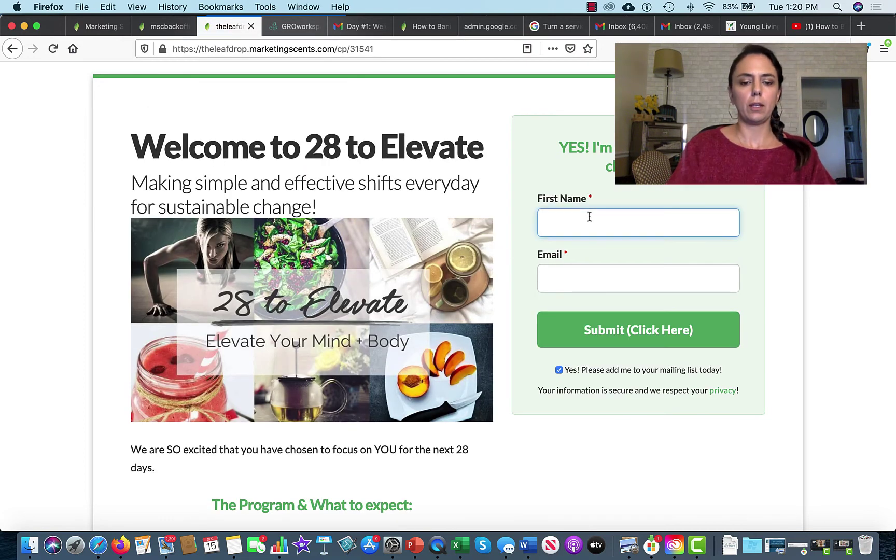
{"action": "type", "text": "Bev"}
{"action": "left_click", "coordinate": [577, 241]}
{"action": "left_click", "coordinate": [568, 279]}
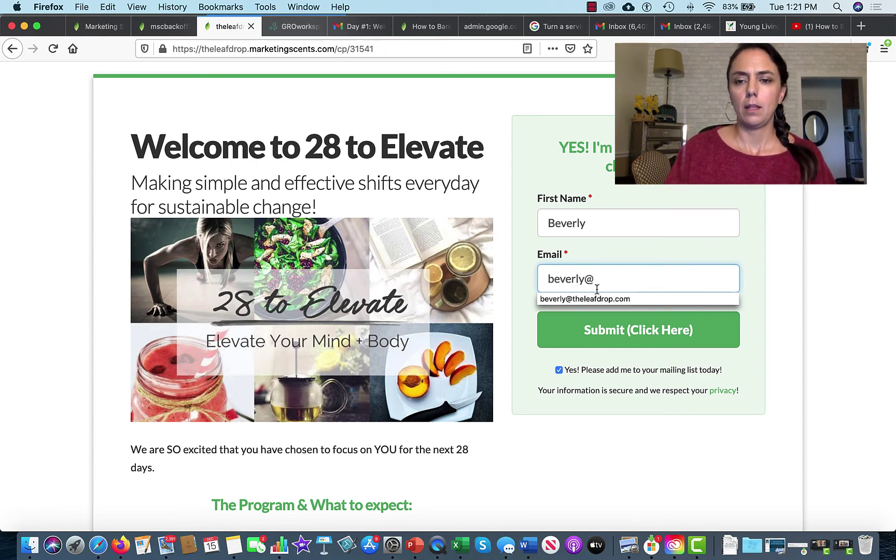
{"action": "left_click", "coordinate": [607, 299]}
{"action": "left_click", "coordinate": [639, 332]}
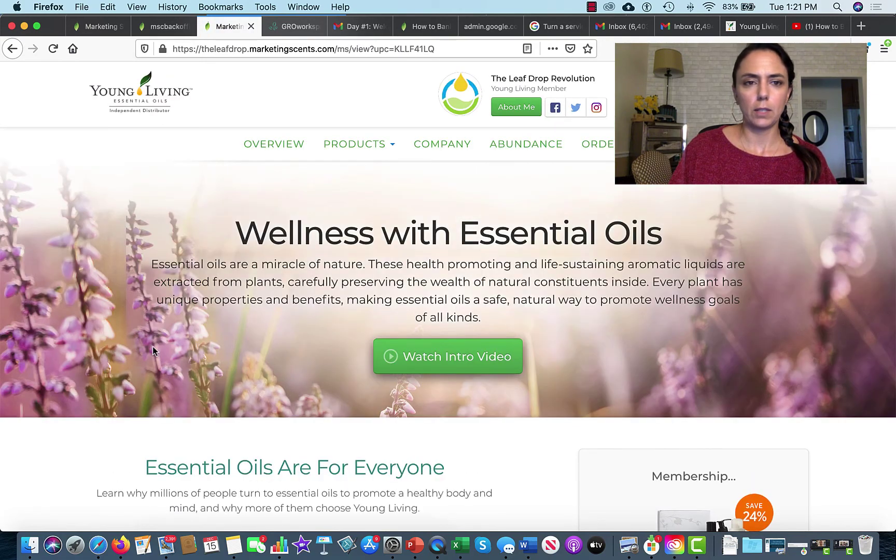
Reopen 28 Day Challenge options and set folder and email campaign to 28 to Elevate.
{"action": "left_click", "coordinate": [98, 24]}
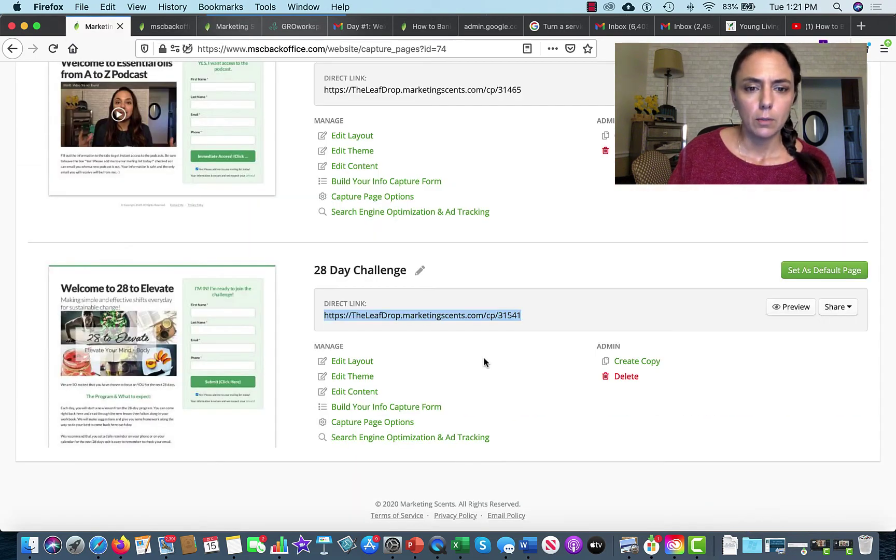
{"action": "left_click", "coordinate": [361, 432]}
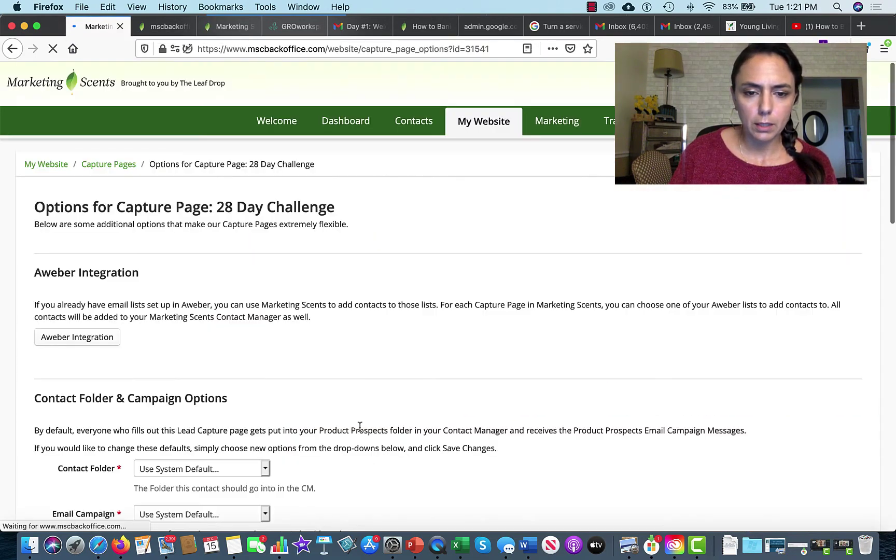
{"action": "scroll", "coordinate": [248, 447], "scroll_direction": "down", "scroll_amount": 5}
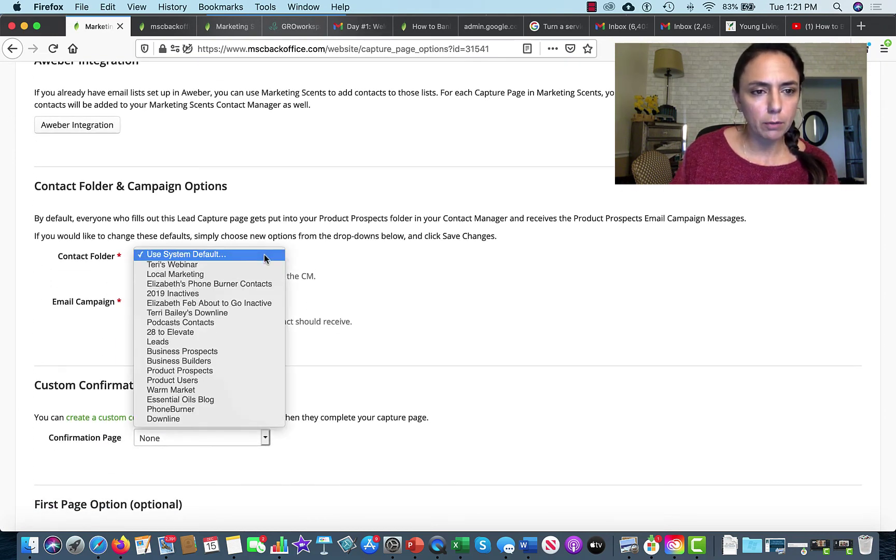
{"action": "left_click", "coordinate": [240, 333]}
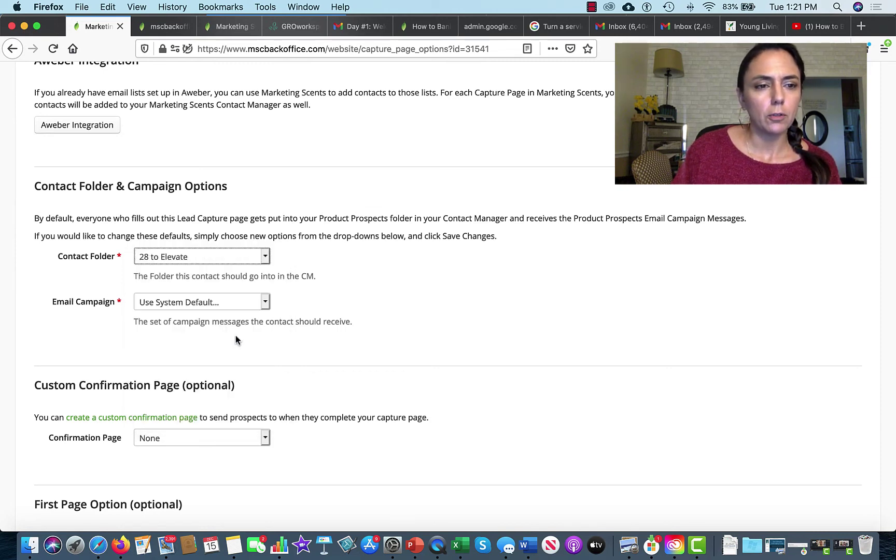
{"action": "left_click", "coordinate": [265, 302]}
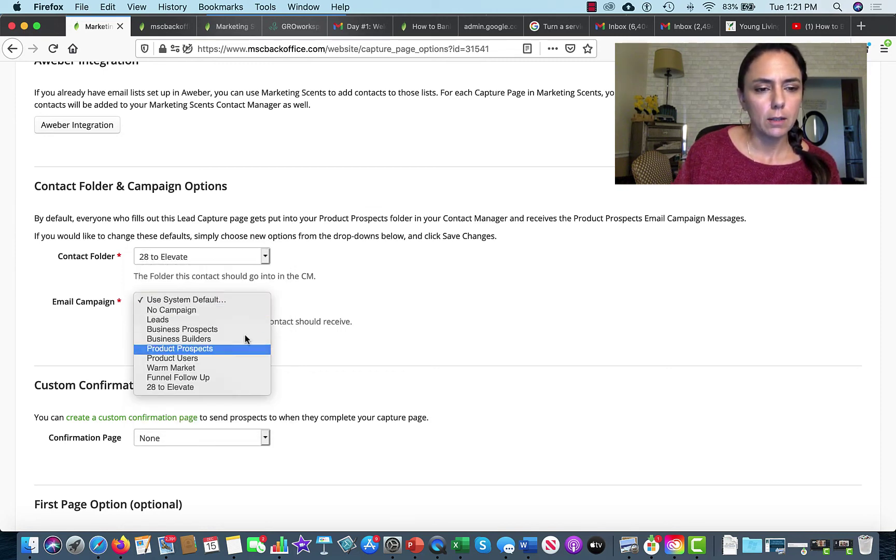
{"action": "left_click", "coordinate": [221, 388]}
{"action": "scroll", "coordinate": [222, 390], "scroll_direction": "down", "scroll_amount": 5}
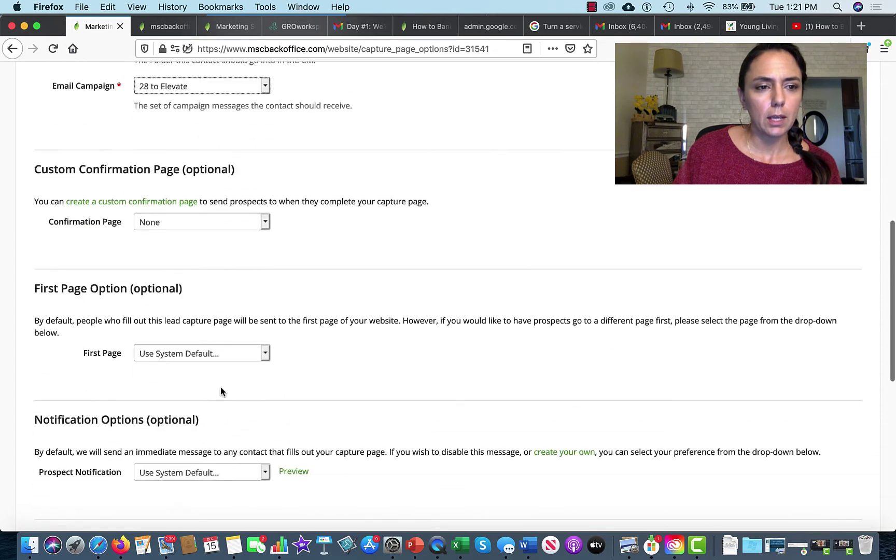
Set the confirmation page and prospect notification both to 28 to Elevate.
{"action": "left_click", "coordinate": [218, 208]}
{"action": "left_click", "coordinate": [217, 214]}
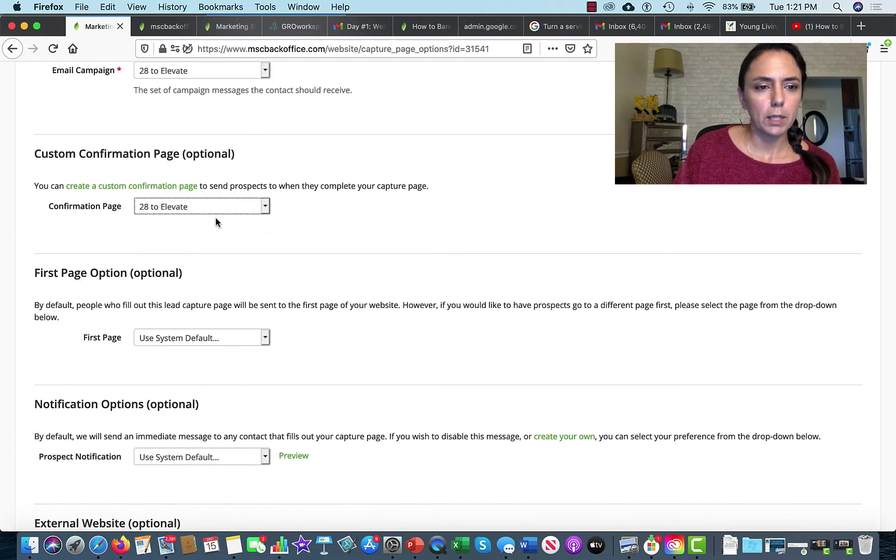
{"action": "scroll", "coordinate": [222, 288], "scroll_direction": "down", "scroll_amount": 3}
{"action": "left_click", "coordinate": [223, 332]}
{"action": "left_click", "coordinate": [222, 342]}
{"action": "scroll", "coordinate": [207, 321], "scroll_direction": "down", "scroll_amount": 5}
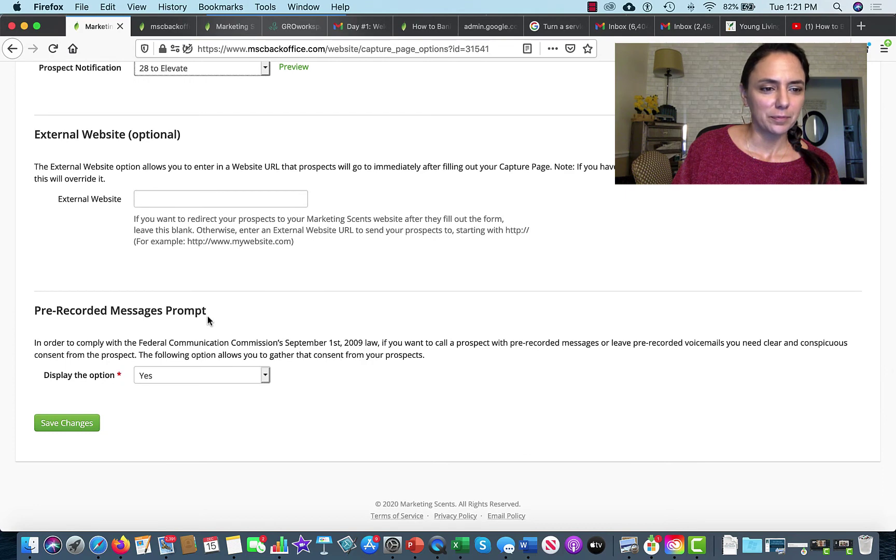
Set the pre-recorded messages prompt to No and save the options.
{"action": "left_click", "coordinate": [156, 376]}
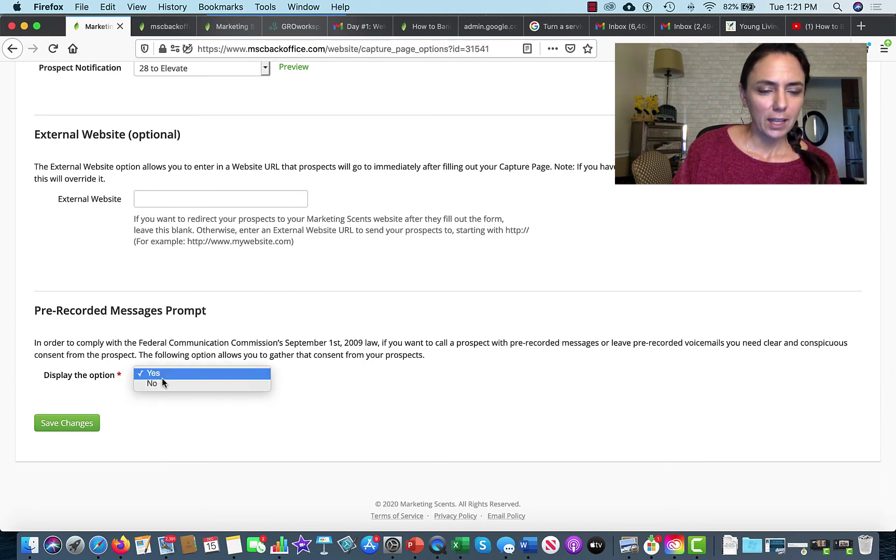
{"action": "left_click", "coordinate": [164, 384]}
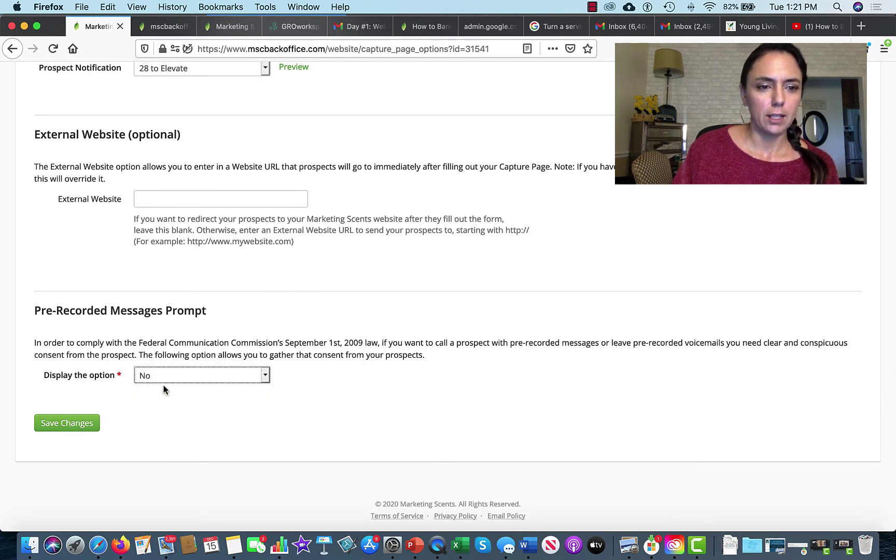
{"action": "left_click_drag", "start_coordinate": [41, 311], "coordinate": [226, 314]}
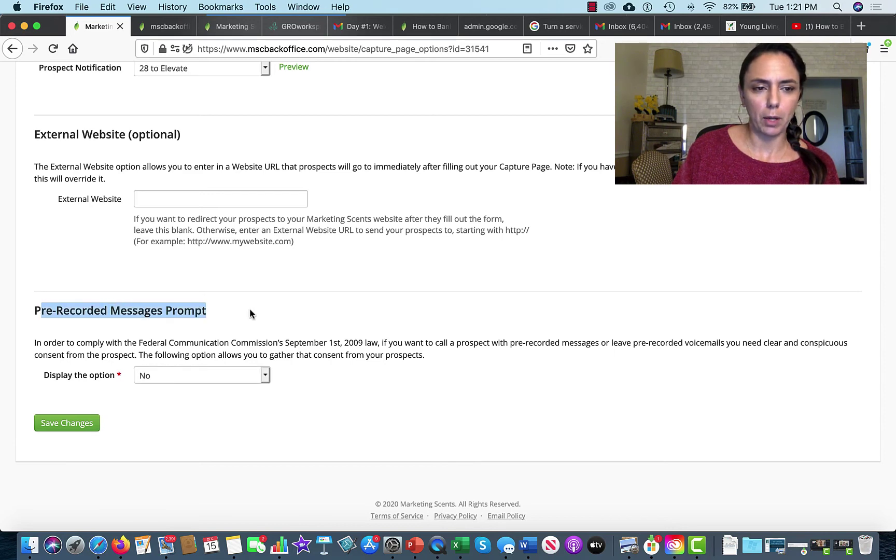
{"action": "left_click", "coordinate": [73, 427]}
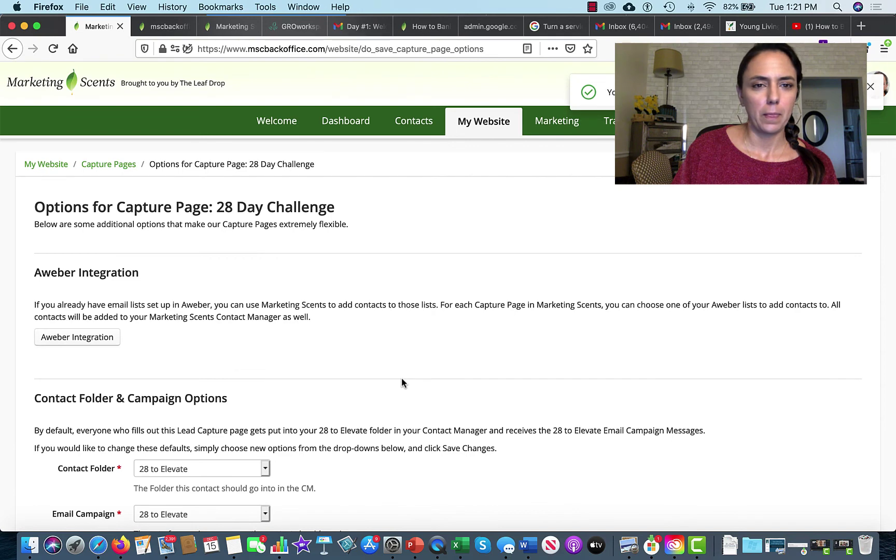
Return to the 28 to Elevate capture page tab and reload an empty form.
{"action": "left_click", "coordinate": [179, 25]}
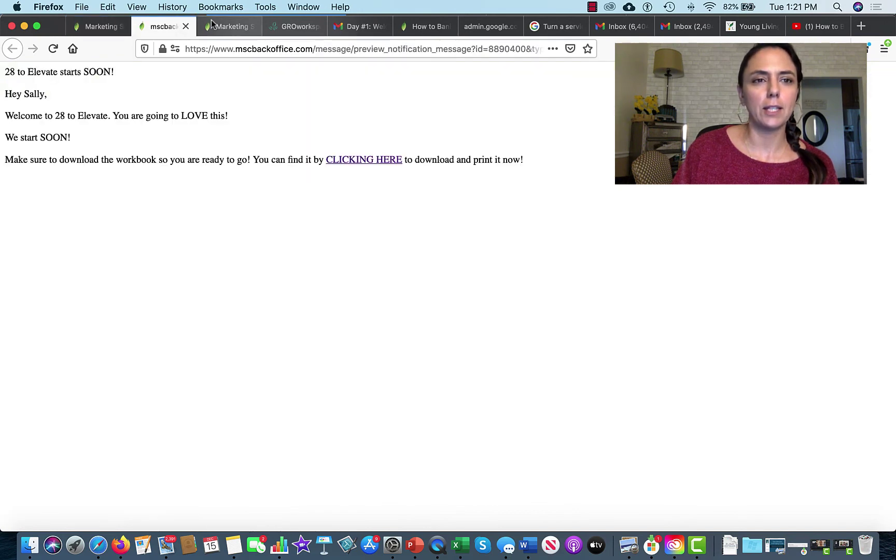
{"action": "left_click", "coordinate": [231, 30]}
{"action": "left_click", "coordinate": [12, 48]}
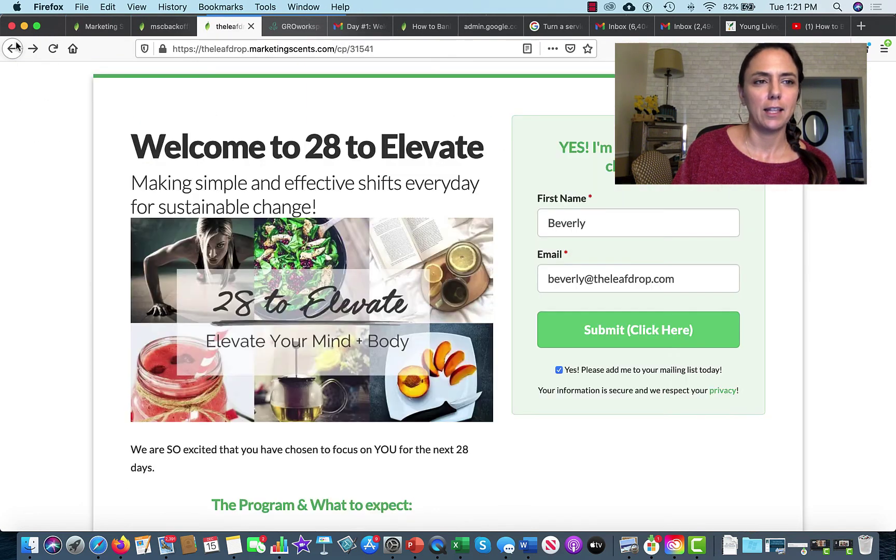
{"action": "left_click", "coordinate": [53, 49]}
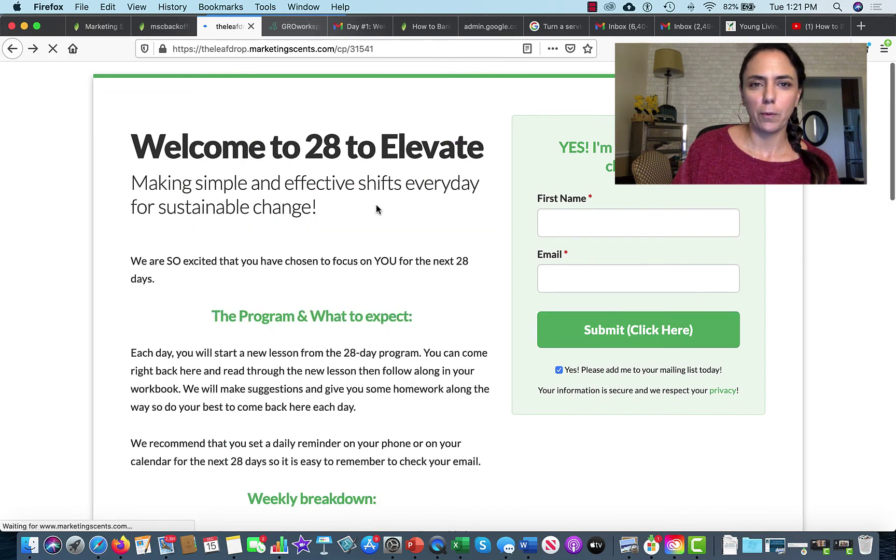
Submit a test sign-up with autofilled name and e-mail, then scroll the thank-you page.
{"action": "left_click", "coordinate": [570, 228]}
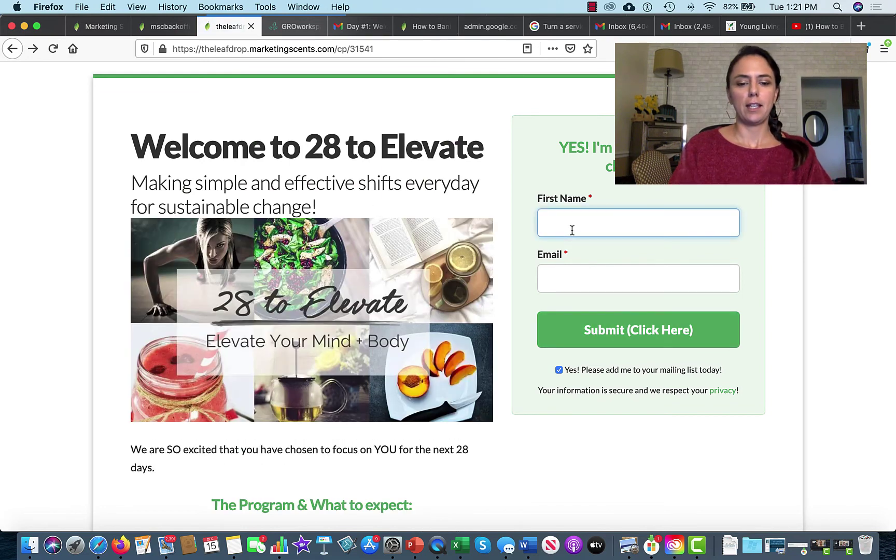
{"action": "type", "text": "Beve"}
{"action": "left_click", "coordinate": [569, 242]}
{"action": "left_click", "coordinate": [568, 281]}
{"action": "type", "text": "B"}
{"action": "left_click", "coordinate": [591, 299]}
{"action": "left_click", "coordinate": [614, 331]}
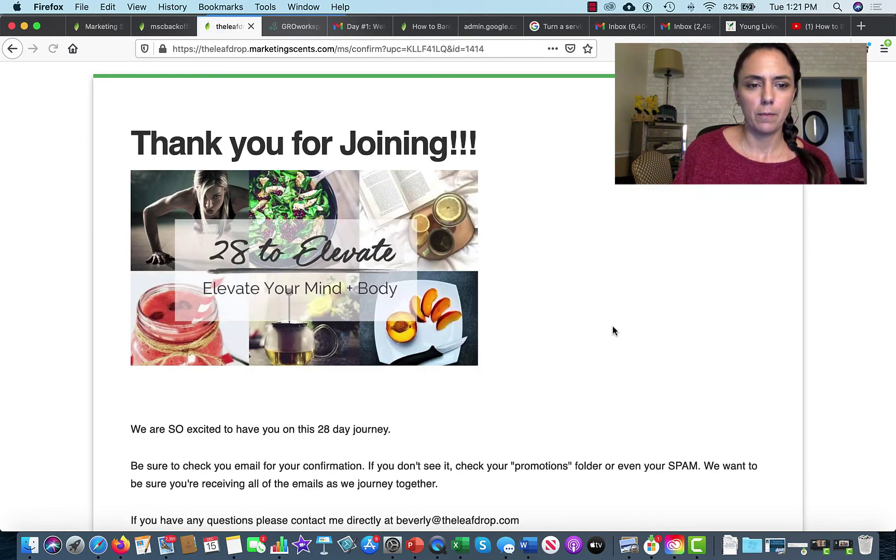
{"action": "scroll", "coordinate": [613, 331], "scroll_direction": "down", "scroll_amount": 2}
{"action": "scroll", "coordinate": [613, 331], "scroll_direction": "down", "scroll_amount": 3}
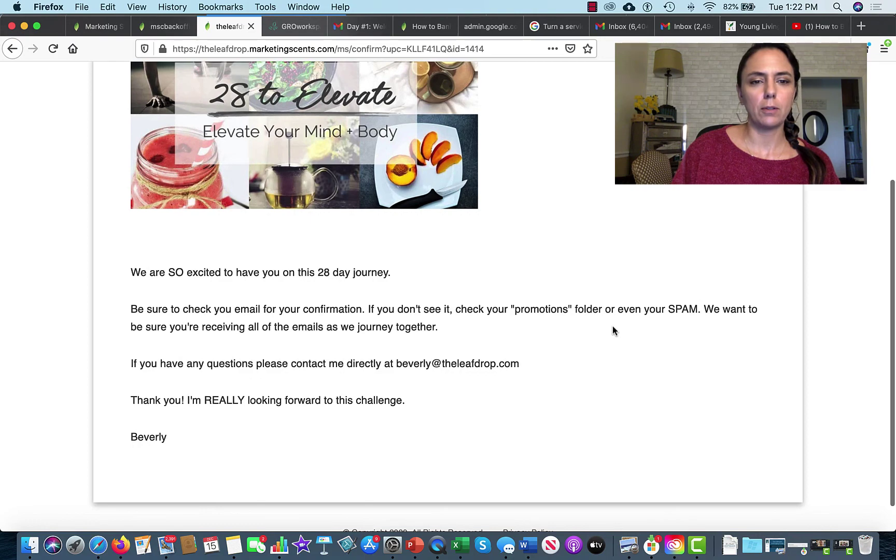
{"action": "scroll", "coordinate": [613, 331], "scroll_direction": "down", "scroll_amount": 1}
{"action": "scroll", "coordinate": [613, 331], "scroll_direction": "up", "scroll_amount": 6}
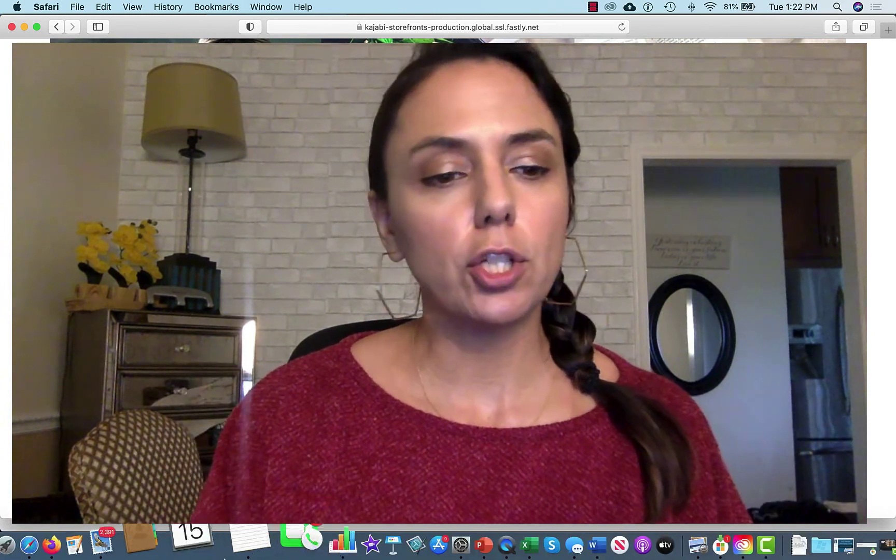
Switch back to Firefox's Marketing Scents tab showing the 28 Day Challenge options.
{"action": "key", "text": "super+Tab"}
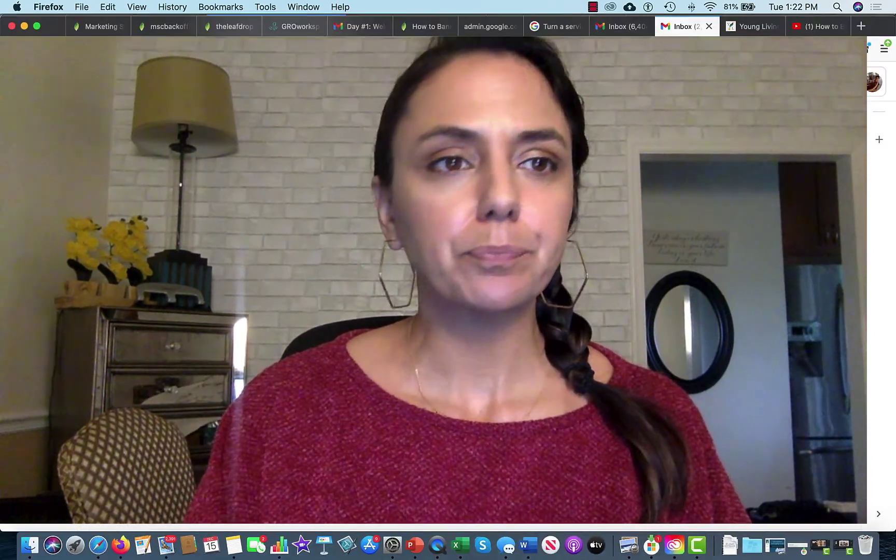
{"action": "left_click", "coordinate": [98, 28]}
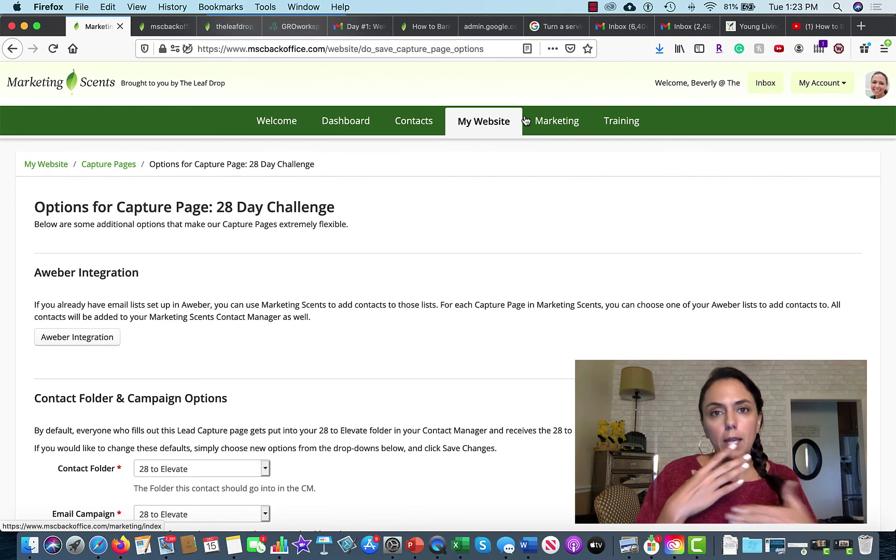
Start a new broadcast from Marketing's Email Broadcast Tool.
{"action": "left_click", "coordinate": [558, 125]}
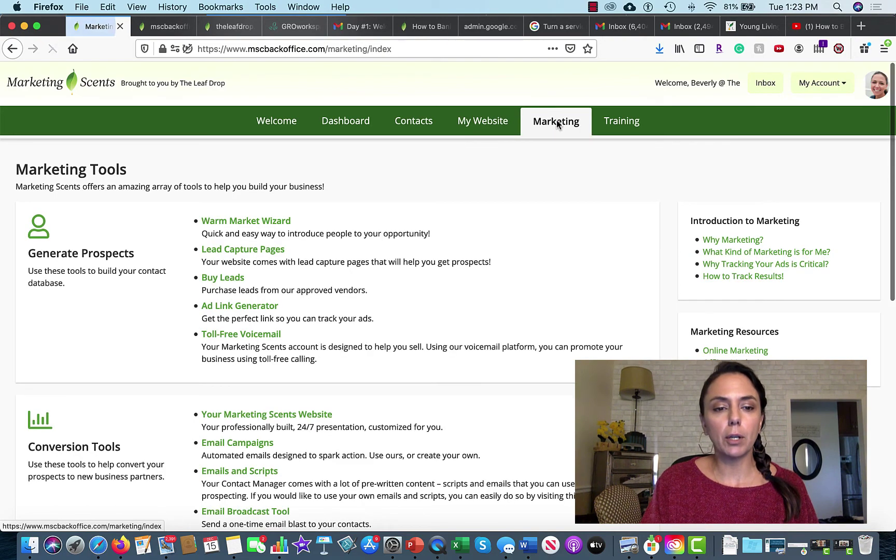
{"action": "scroll", "coordinate": [273, 321], "scroll_direction": "down", "scroll_amount": 3}
{"action": "scroll", "coordinate": [273, 321], "scroll_direction": "down", "scroll_amount": 5}
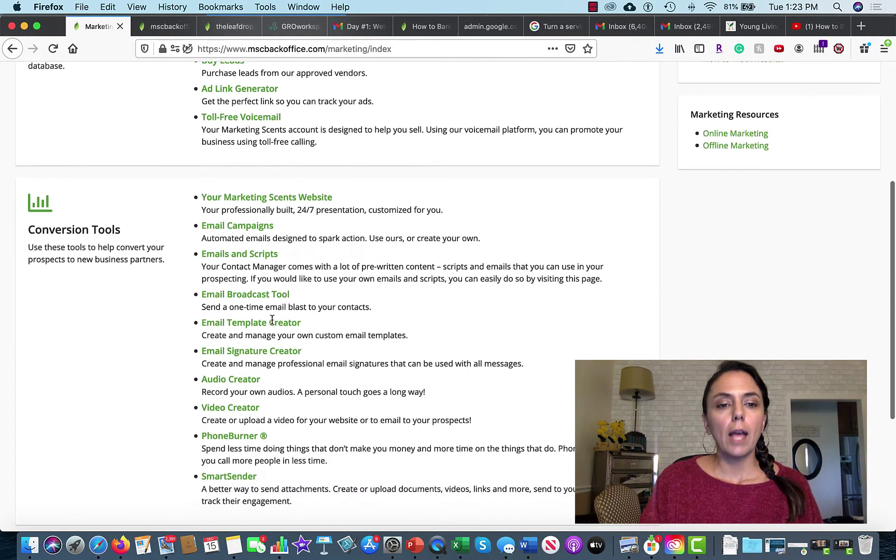
{"action": "left_click", "coordinate": [258, 233]}
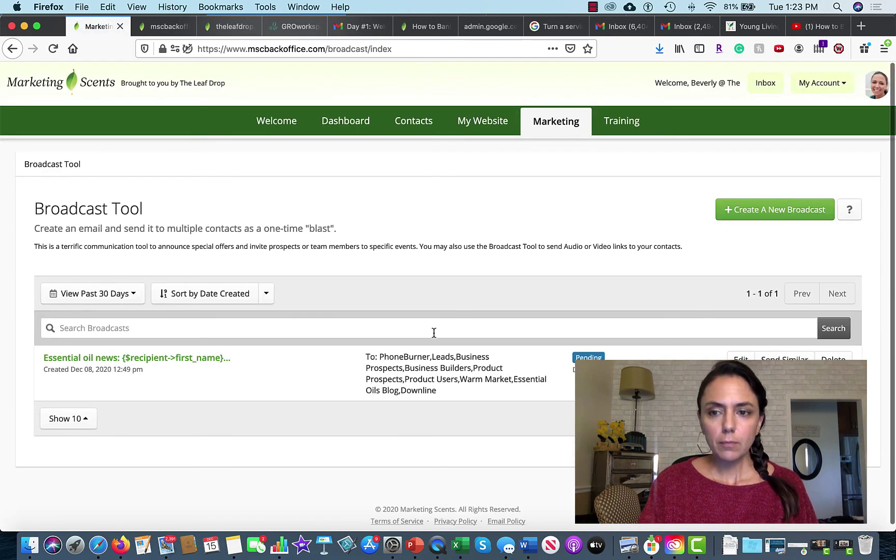
{"action": "scroll", "coordinate": [435, 333], "scroll_direction": "down", "scroll_amount": 1}
{"action": "left_click", "coordinate": [758, 206]}
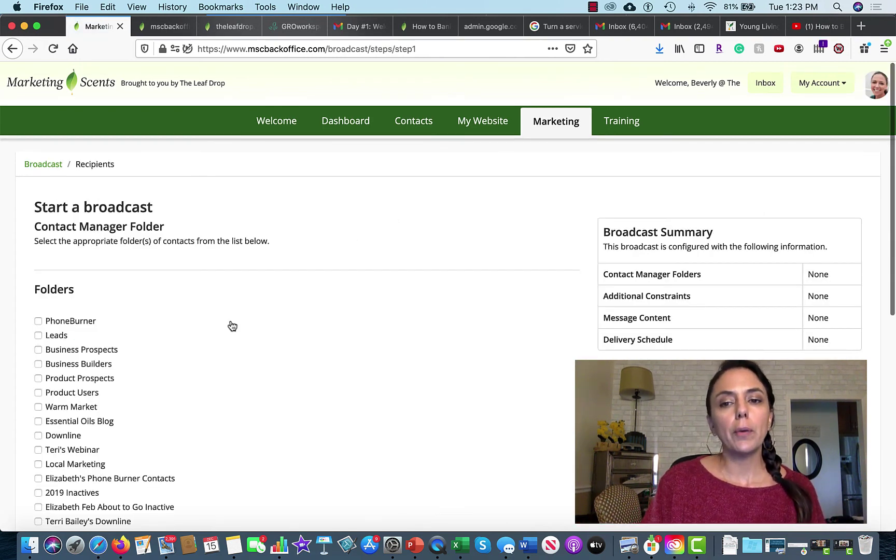
Target the 28 to Elevate folder and continue past constraints to message creation.
{"action": "scroll", "coordinate": [231, 325], "scroll_direction": "down", "scroll_amount": 3}
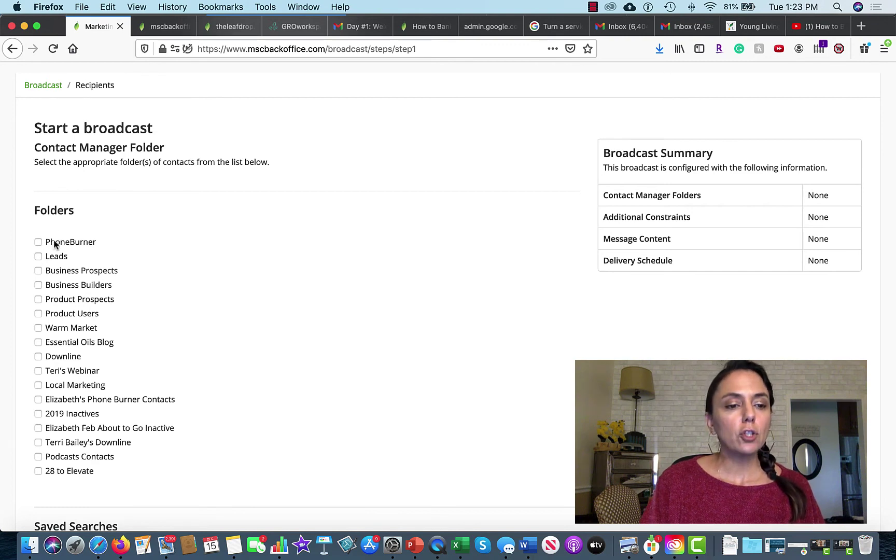
{"action": "left_click", "coordinate": [38, 471]}
{"action": "scroll", "coordinate": [320, 388], "scroll_direction": "down", "scroll_amount": 5}
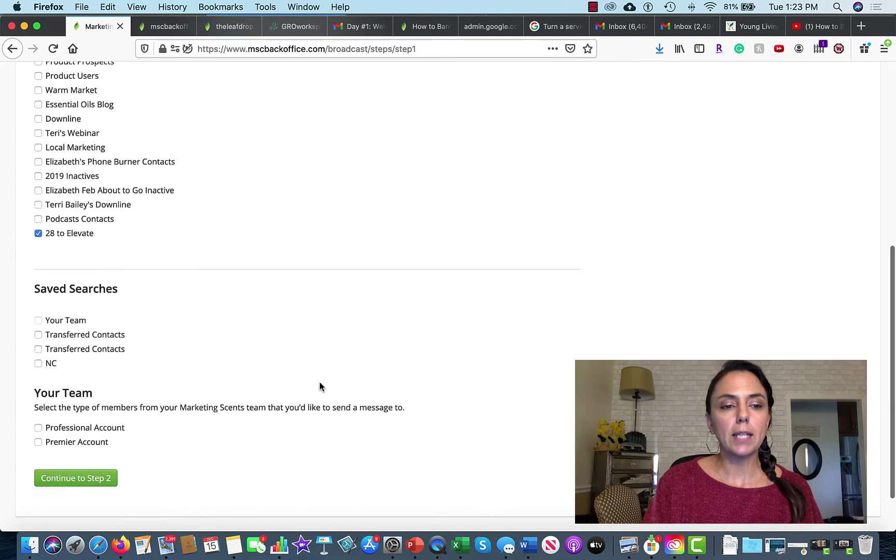
{"action": "scroll", "coordinate": [317, 388], "scroll_direction": "down", "scroll_amount": 2}
{"action": "left_click", "coordinate": [73, 424]}
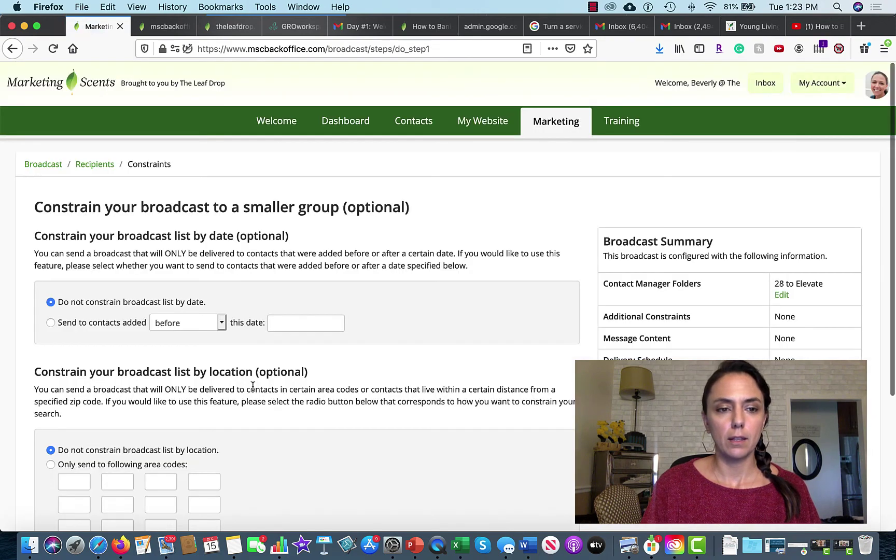
{"action": "scroll", "coordinate": [253, 387], "scroll_direction": "down", "scroll_amount": 4}
{"action": "left_click", "coordinate": [69, 424]}
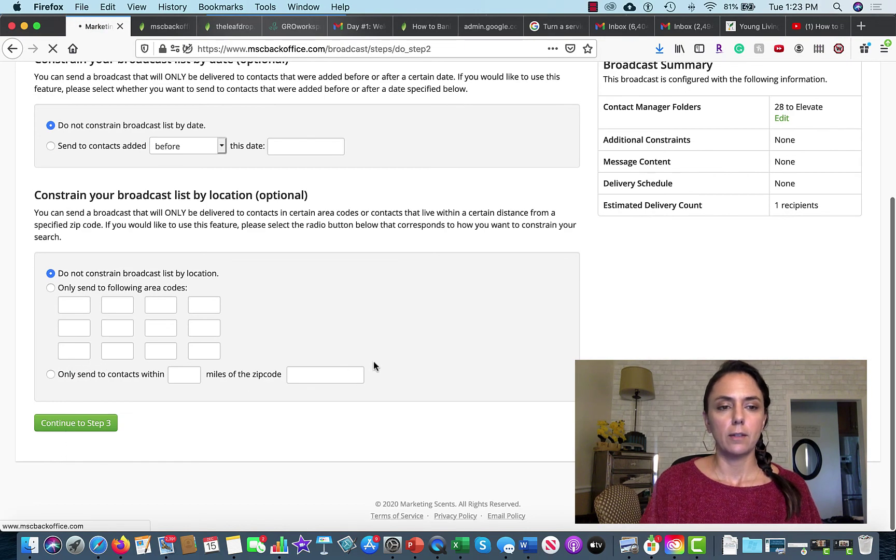
Enter 'test' as both the broadcast subject and the message body.
{"action": "scroll", "coordinate": [374, 363], "scroll_direction": "down", "scroll_amount": 3}
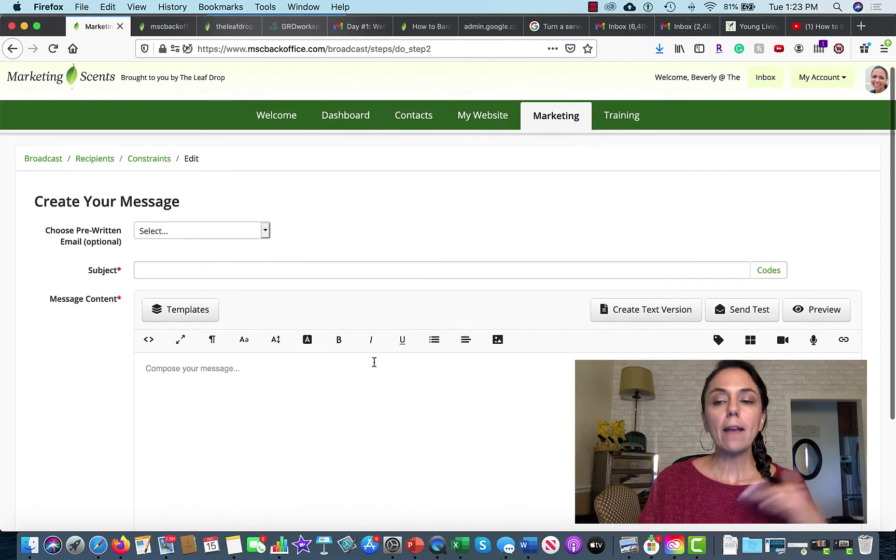
{"action": "scroll", "coordinate": [374, 362], "scroll_direction": "up", "scroll_amount": 3}
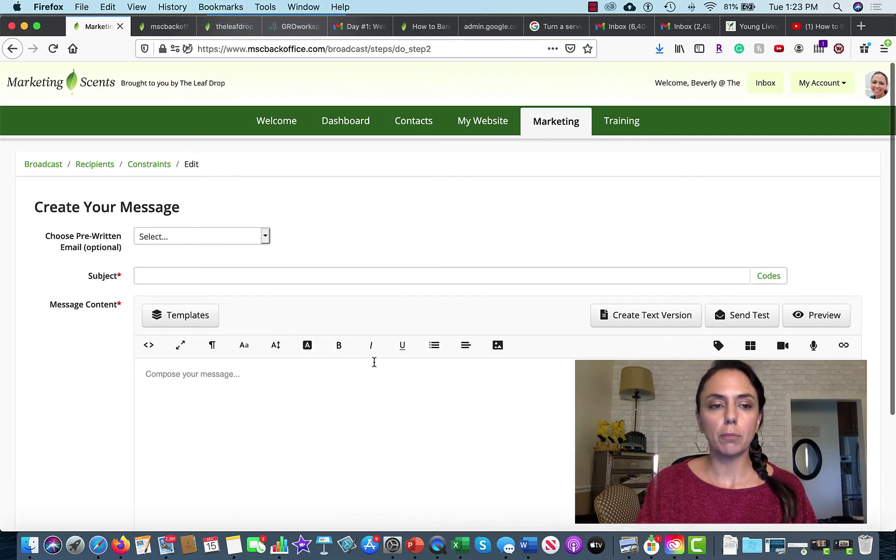
{"action": "left_click", "coordinate": [237, 274]}
{"action": "type", "text": "ter"}
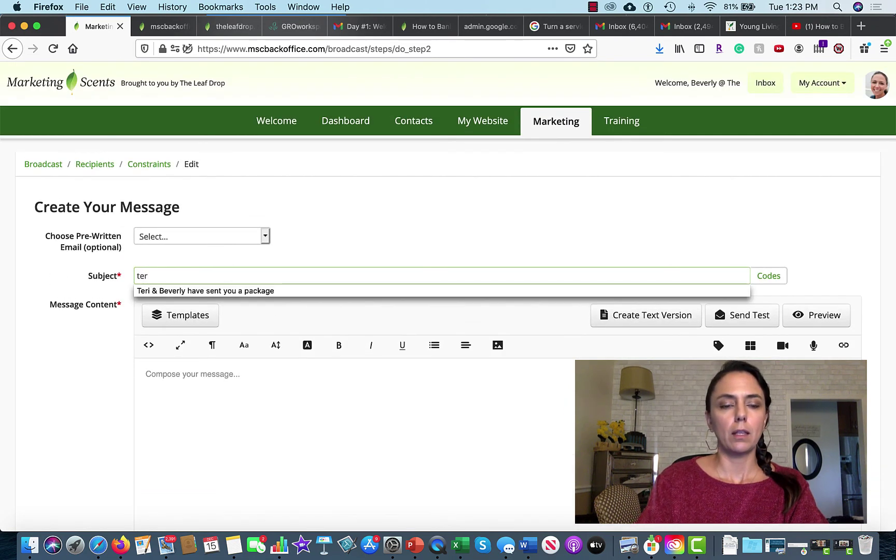
{"action": "key", "text": "BackSpace"}
{"action": "type", "text": "test"}
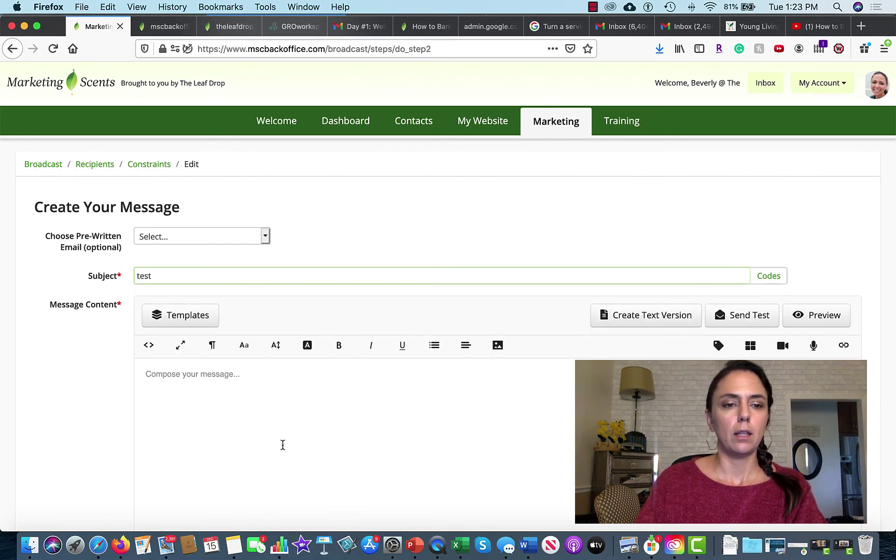
{"action": "left_click", "coordinate": [262, 402]}
{"action": "type", "text": "test"}
{"action": "scroll", "coordinate": [304, 486], "scroll_direction": "down", "scroll_amount": 5}
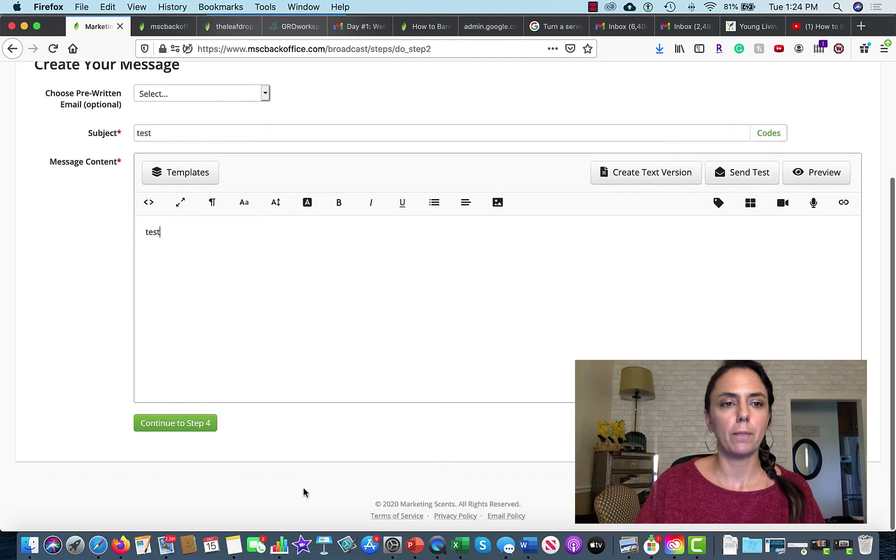
Schedule the broadcast for future delivery on Jan 04, 2021 at 8 AM CST.
{"action": "left_click", "coordinate": [192, 425]}
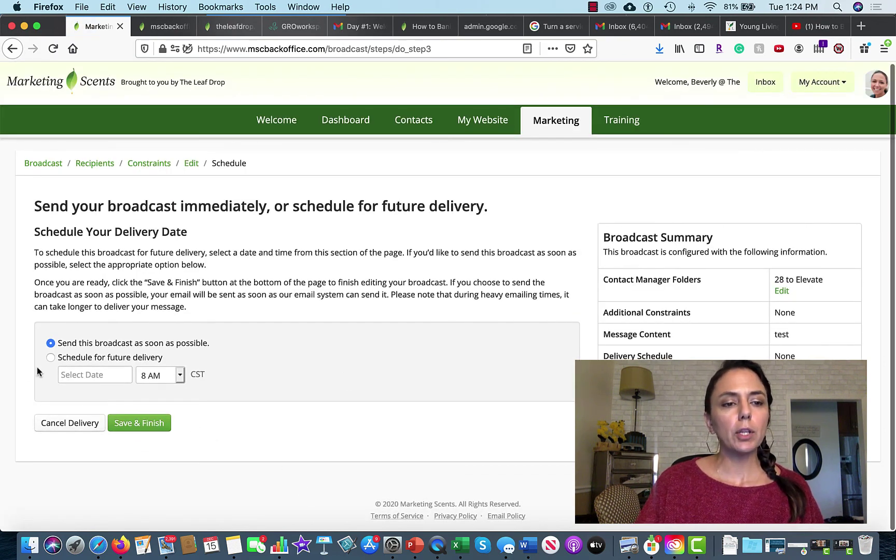
{"action": "left_click", "coordinate": [50, 359]}
{"action": "left_click", "coordinate": [120, 374]}
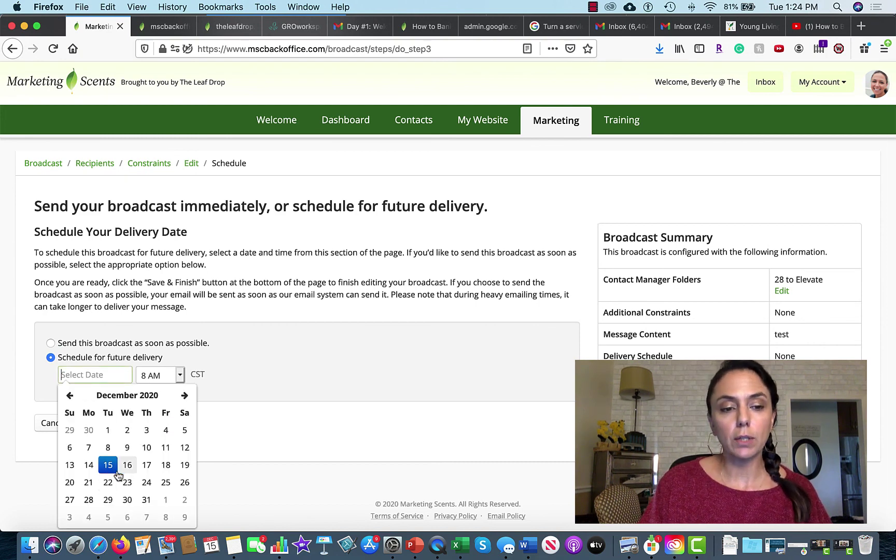
{"action": "left_click", "coordinate": [184, 396]}
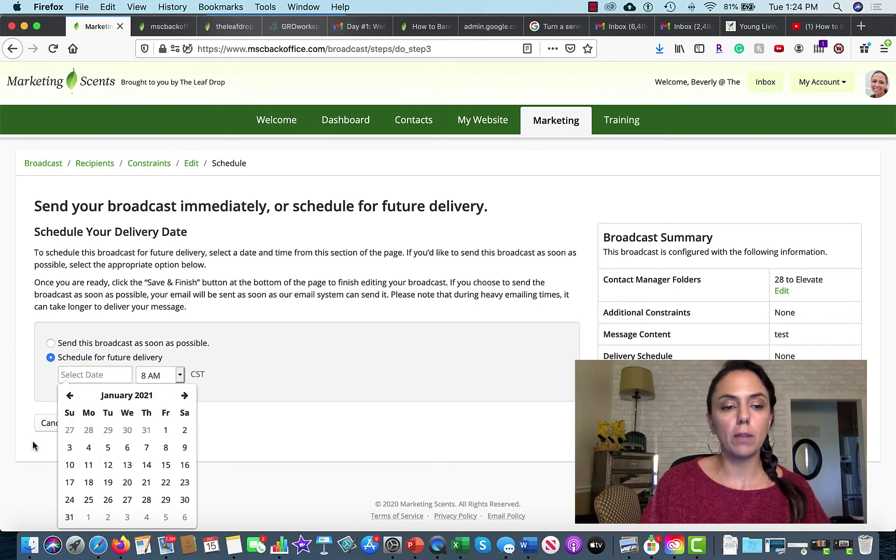
{"action": "left_click", "coordinate": [89, 448]}
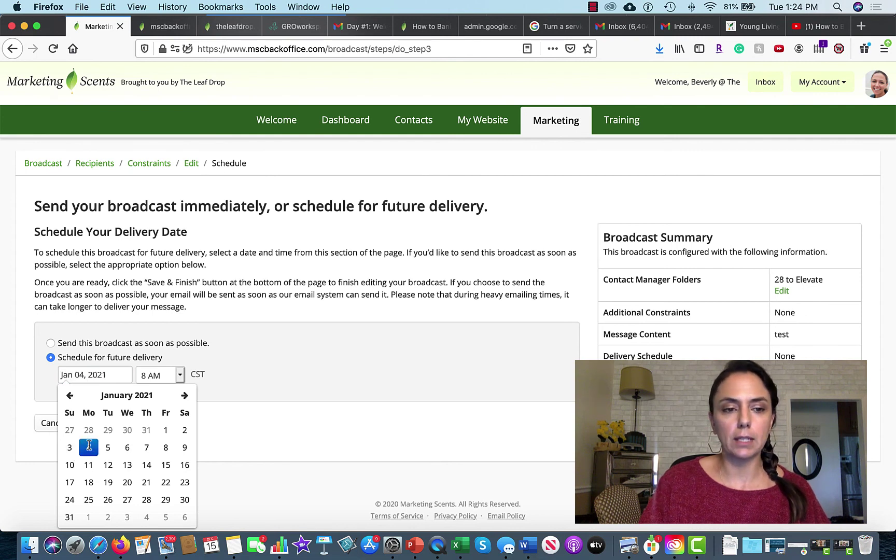
{"action": "left_click", "coordinate": [291, 394]}
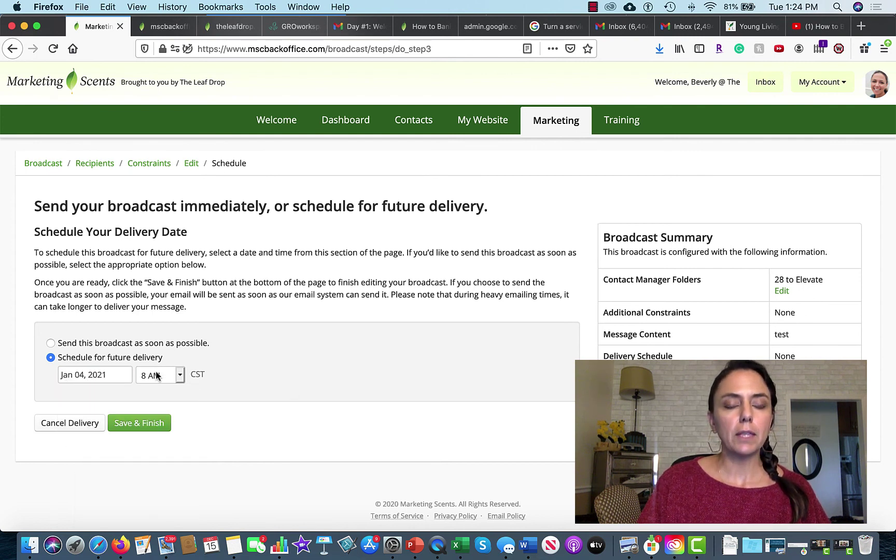